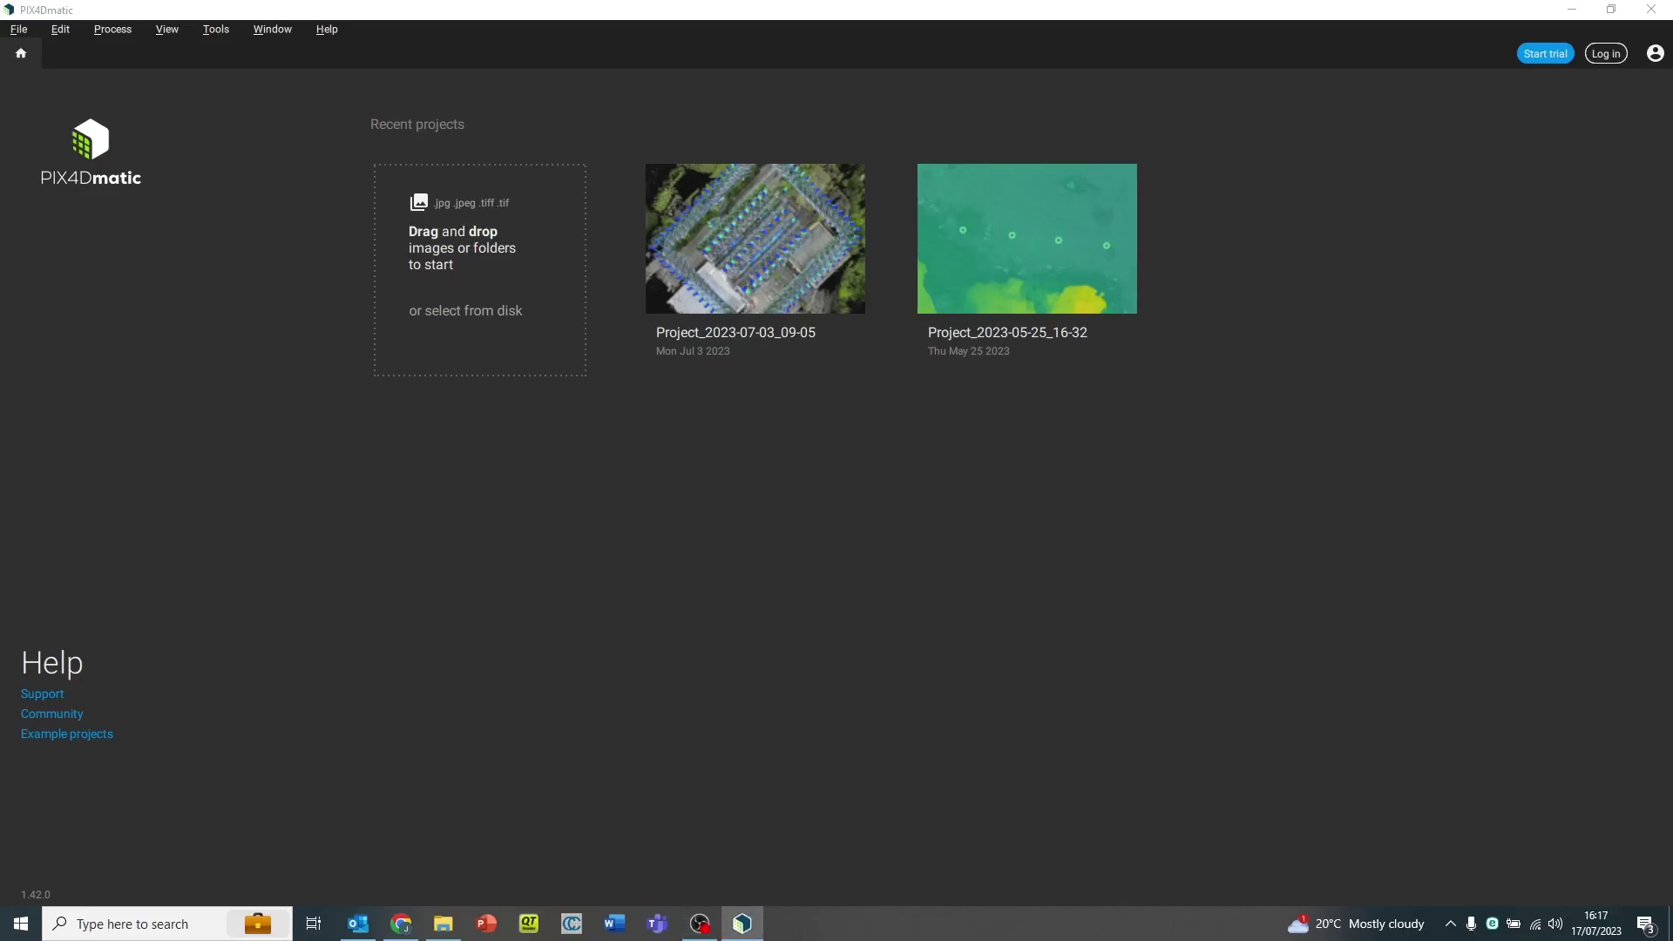
Open D:\Documents\DemoData\SURVEY and drag folders 100_0461–100_0464 into PIX4Dmatic.
{"action": "left_click", "coordinate": [443, 923]}
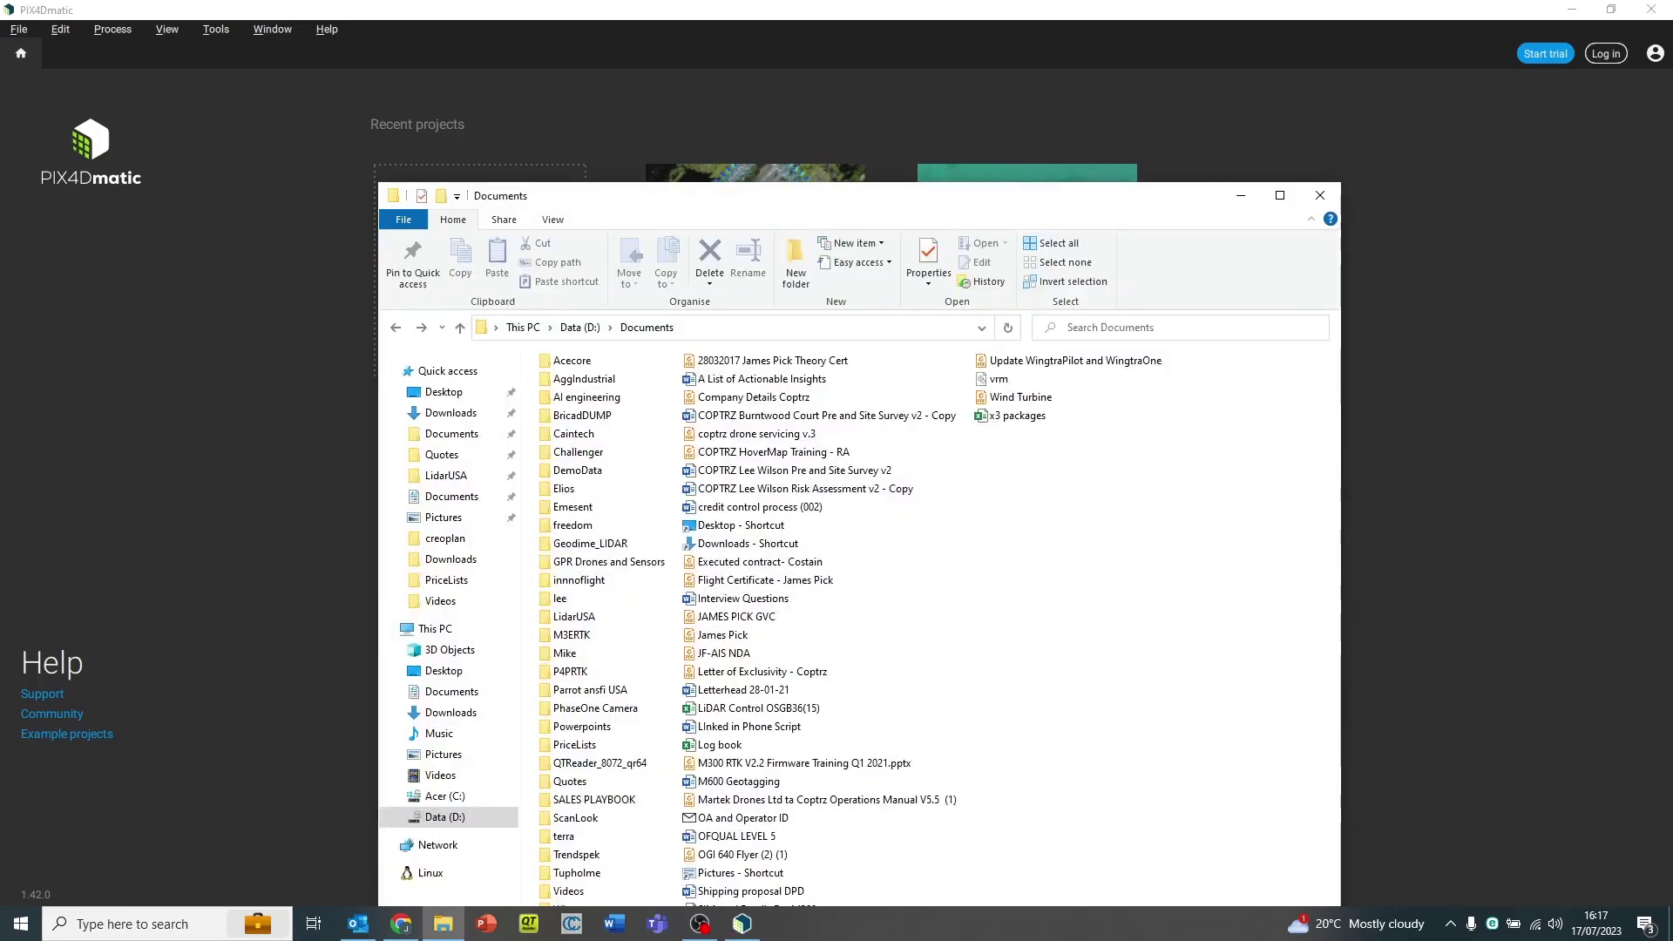
{"action": "double_click", "coordinate": [611, 477]}
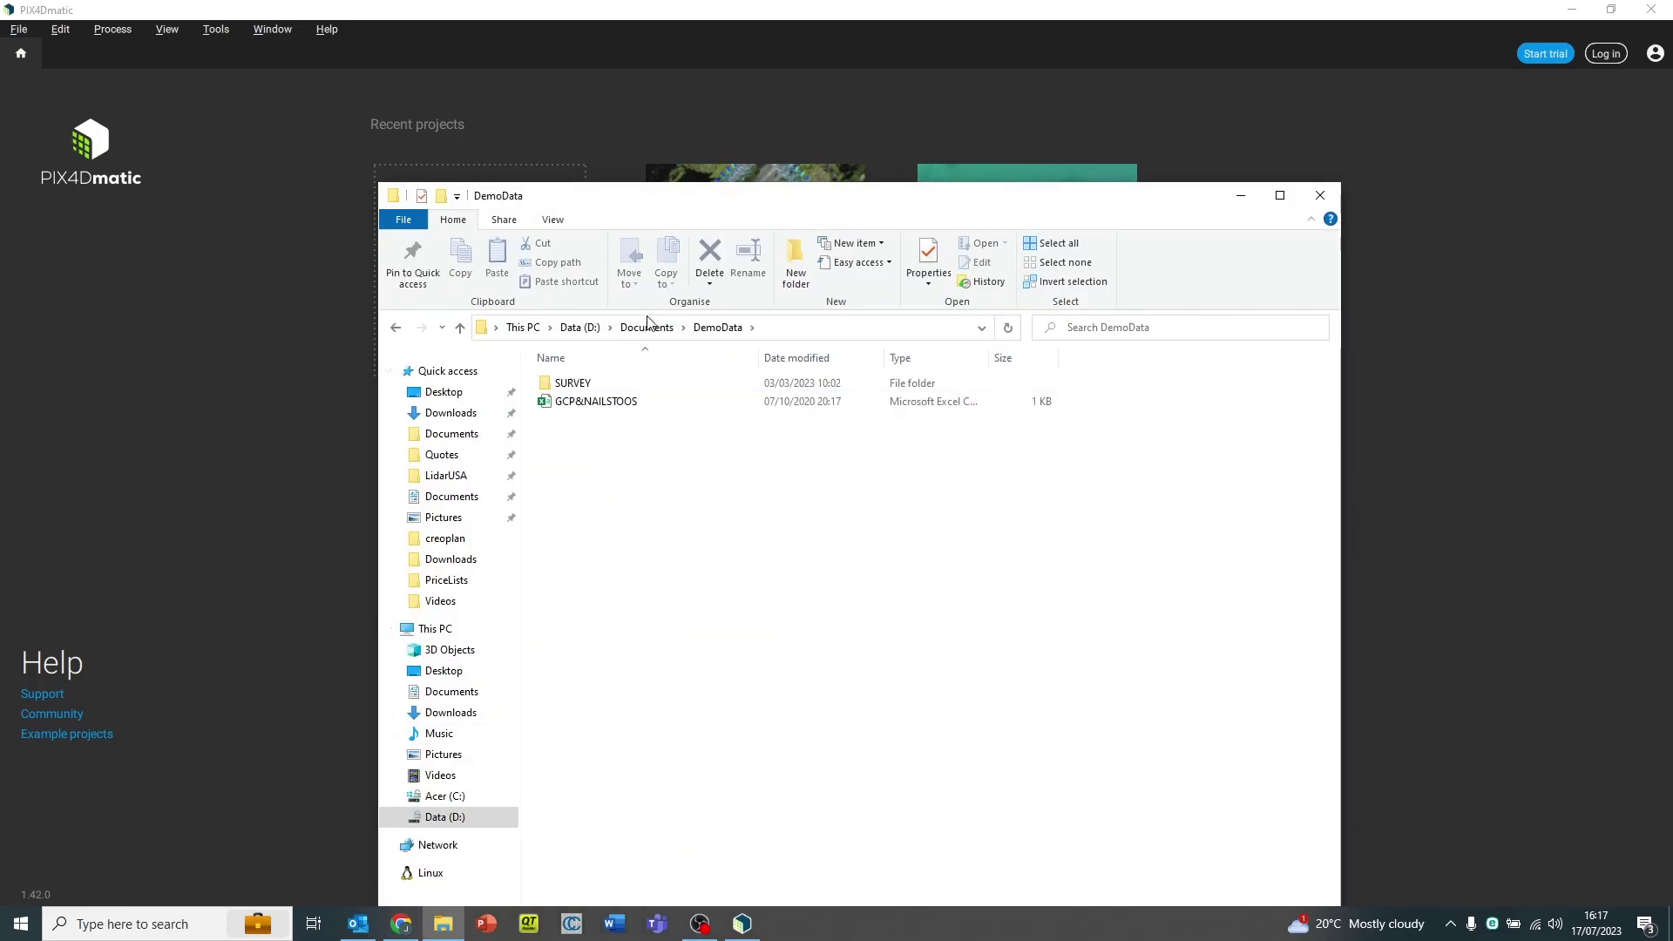
{"action": "left_click", "coordinate": [622, 387]}
{"action": "double_click", "coordinate": [621, 388]}
{"action": "left_click_drag", "start_coordinate": [632, 550], "coordinate": [1448, 499]}
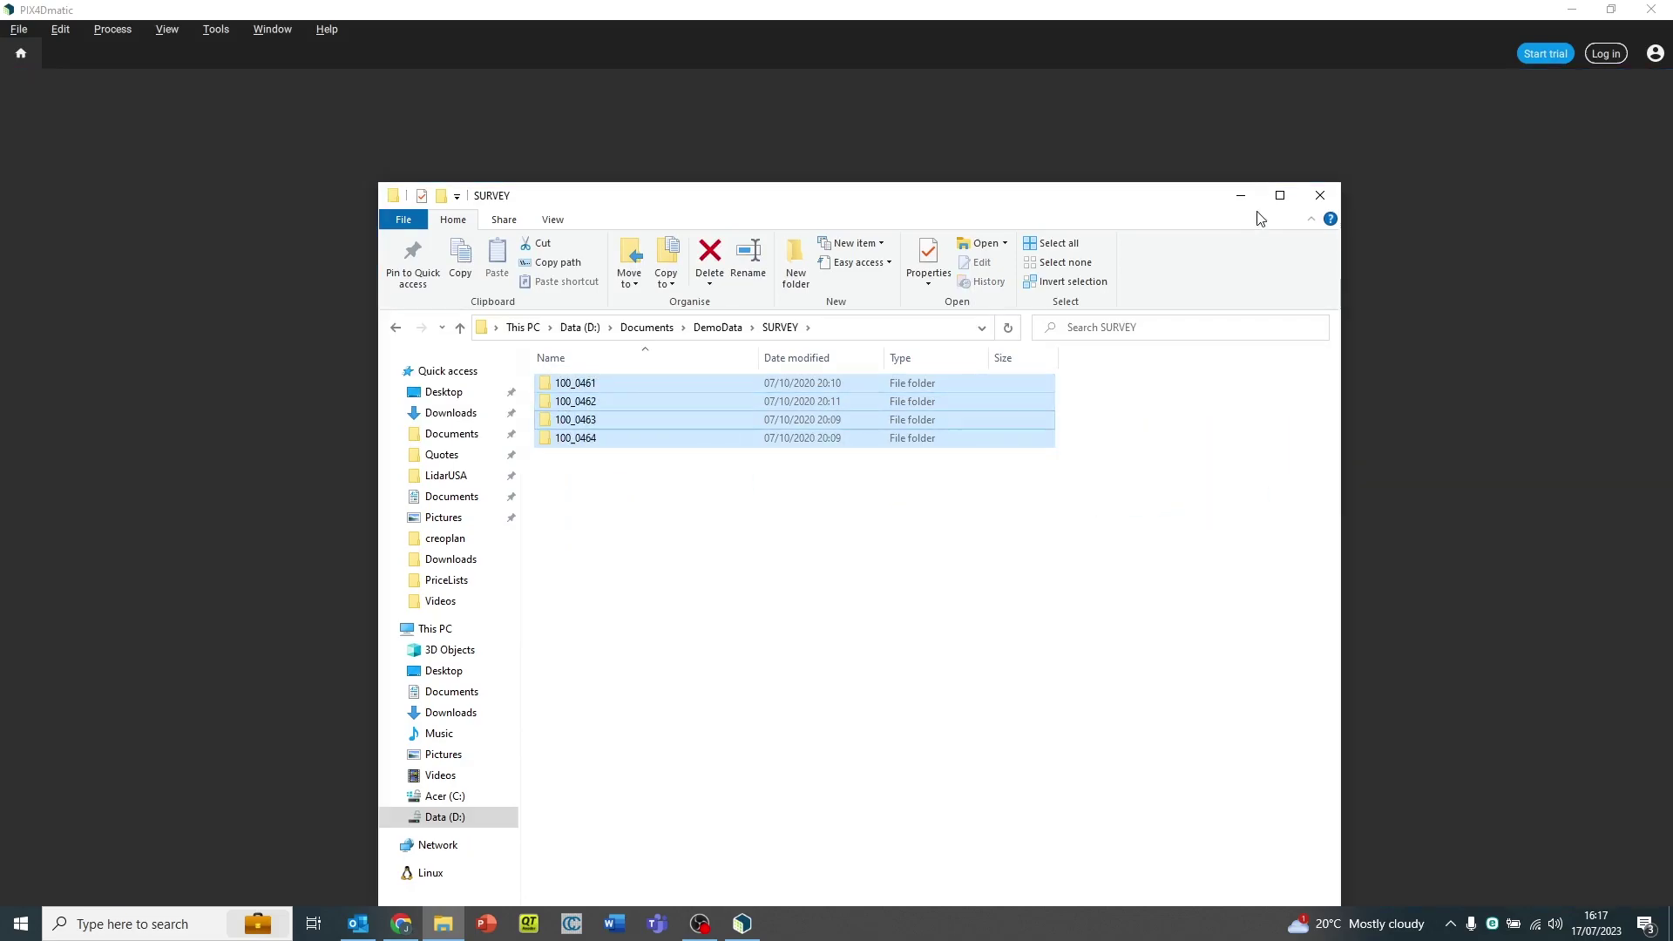
Set the project path to D:\Documents\DemoData and create the project with 1302 images.
{"action": "left_click", "coordinate": [971, 507]}
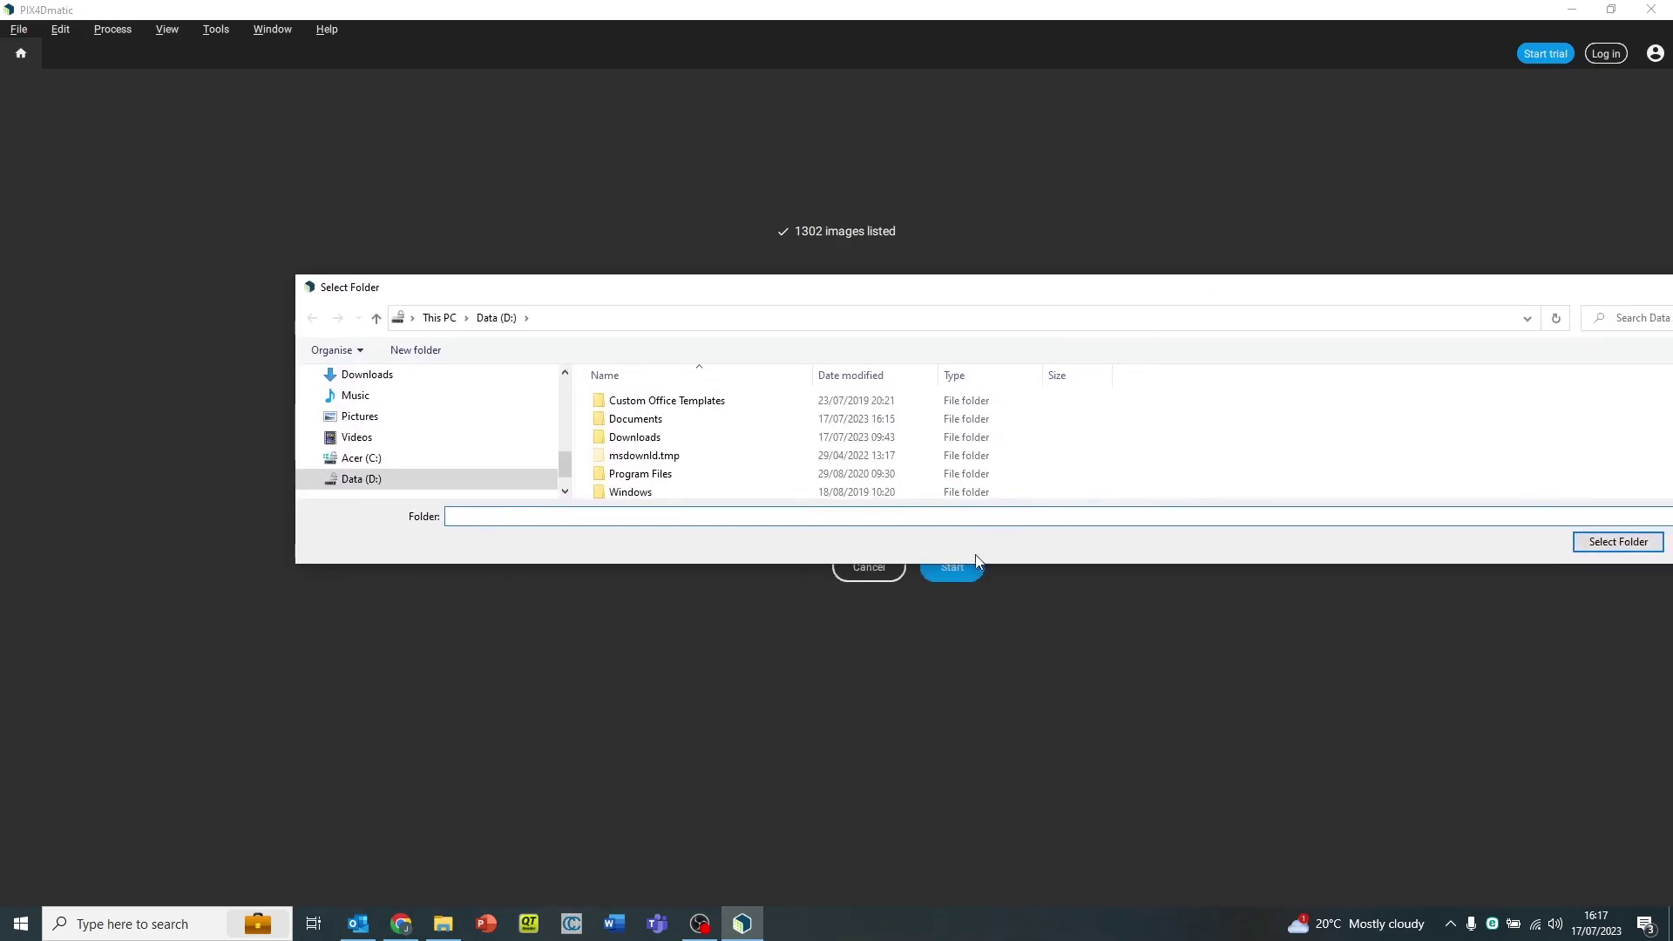
{"action": "left_click_drag", "start_coordinate": [717, 564], "coordinate": [784, 826]}
{"action": "scroll", "coordinate": [474, 479], "scroll_direction": "up", "scroll_amount": 2}
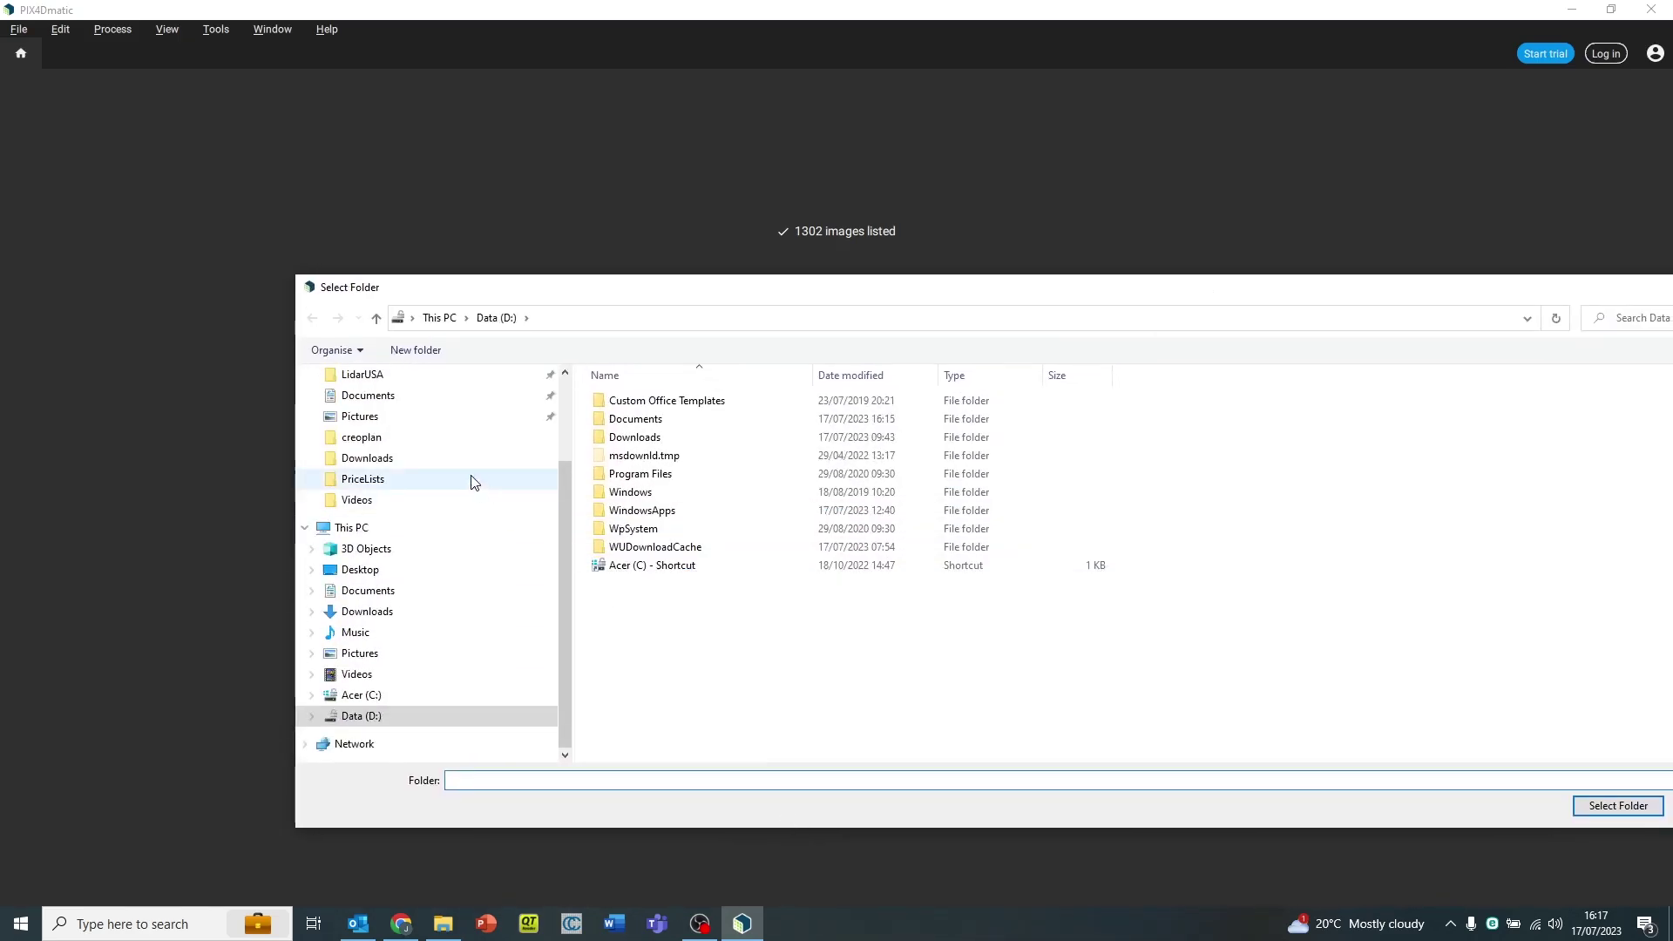
{"action": "left_click", "coordinate": [359, 396]}
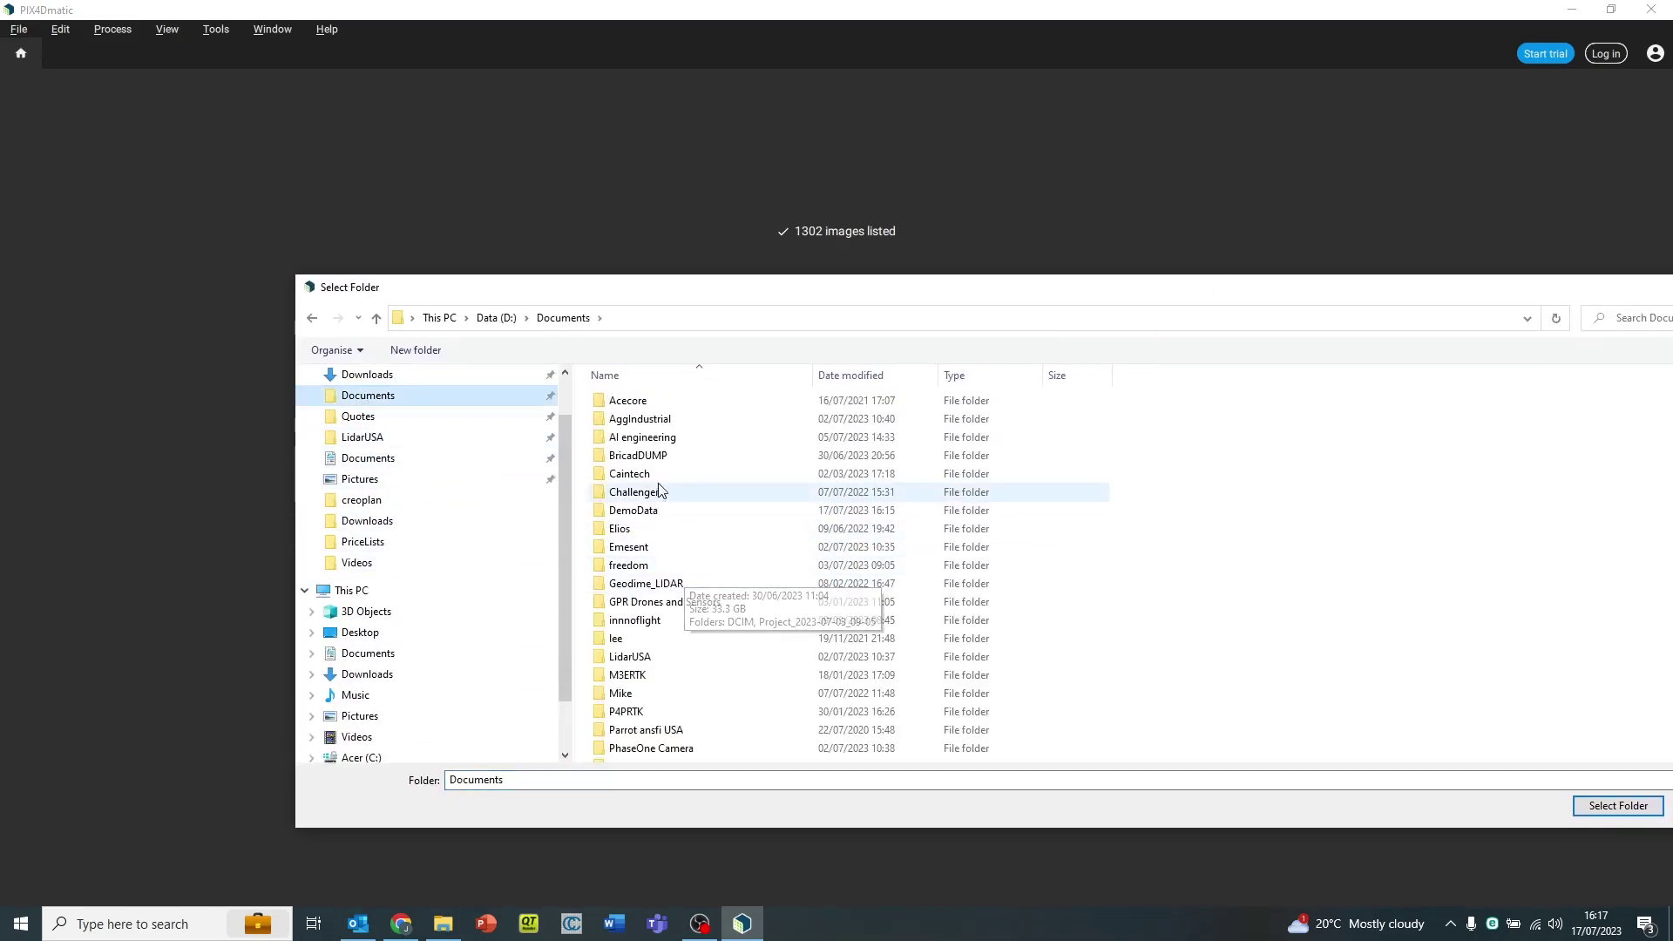
{"action": "left_click", "coordinate": [662, 511]}
{"action": "double_click", "coordinate": [663, 512]}
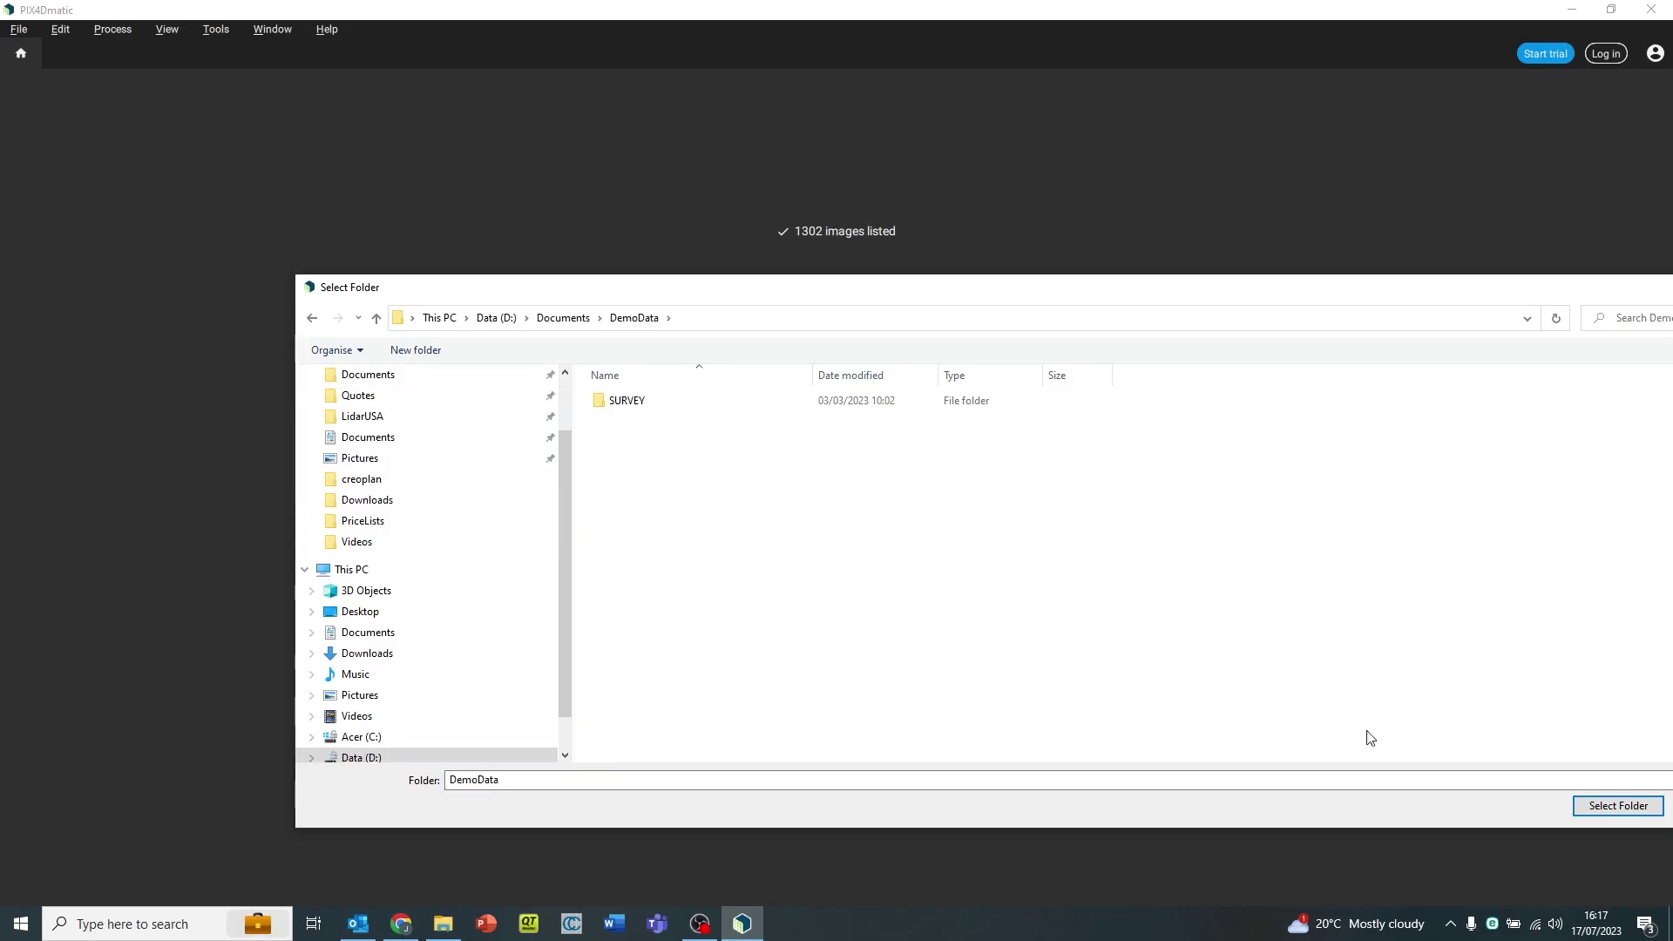
{"action": "left_click", "coordinate": [1603, 807]}
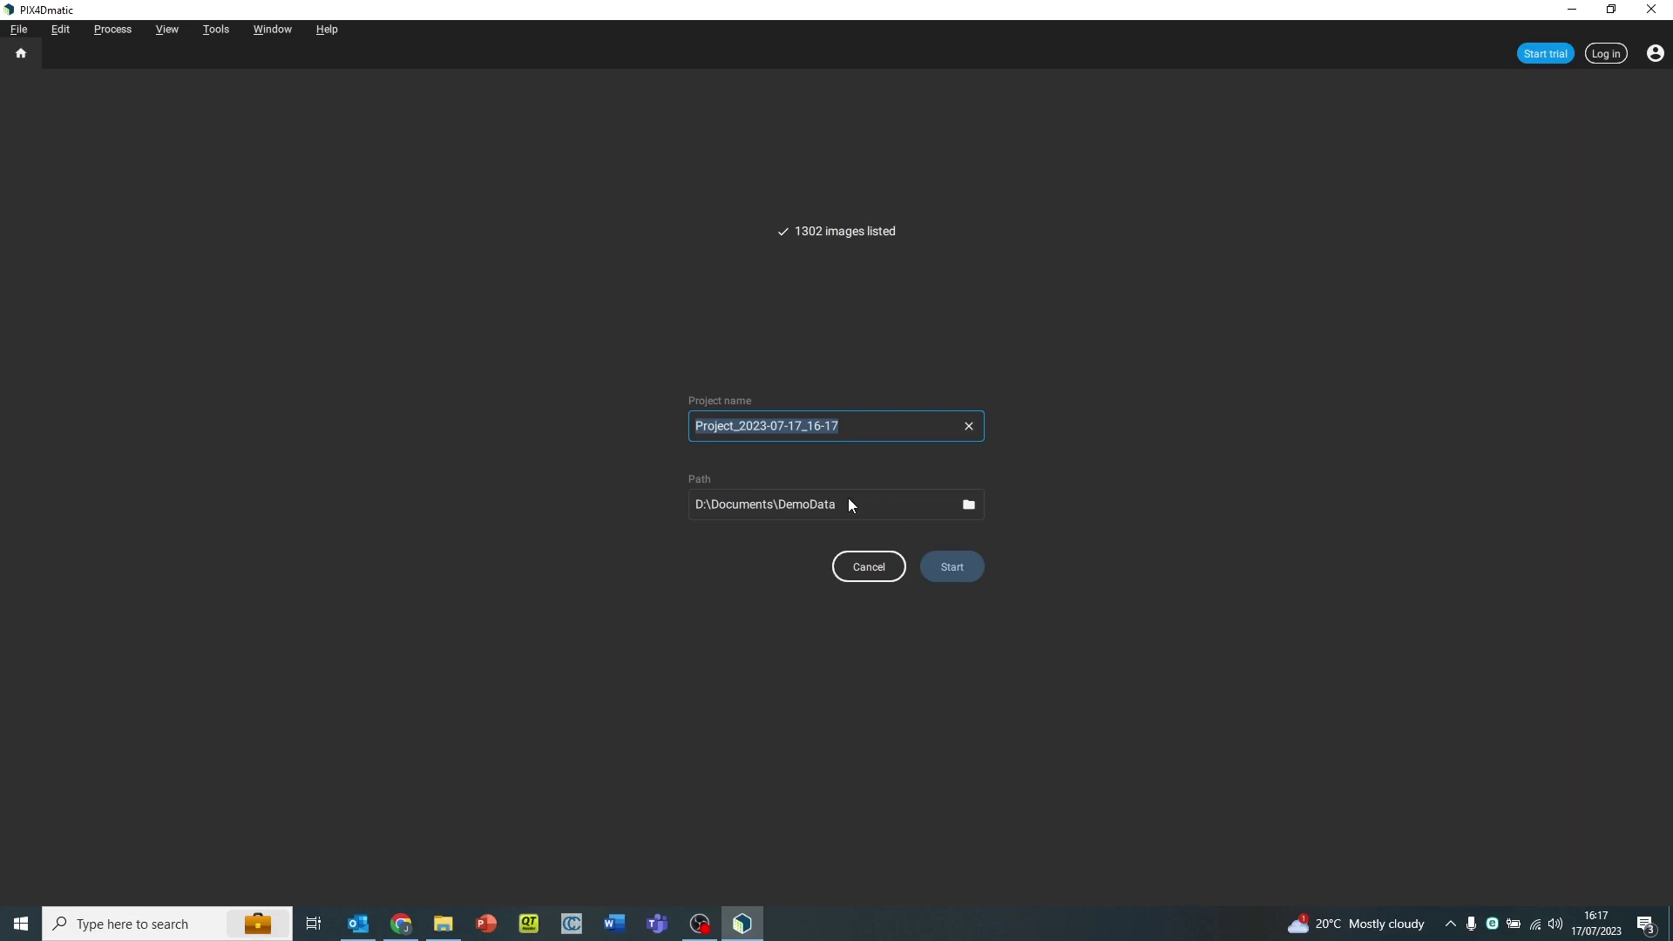
{"action": "key", "text": "Return"}
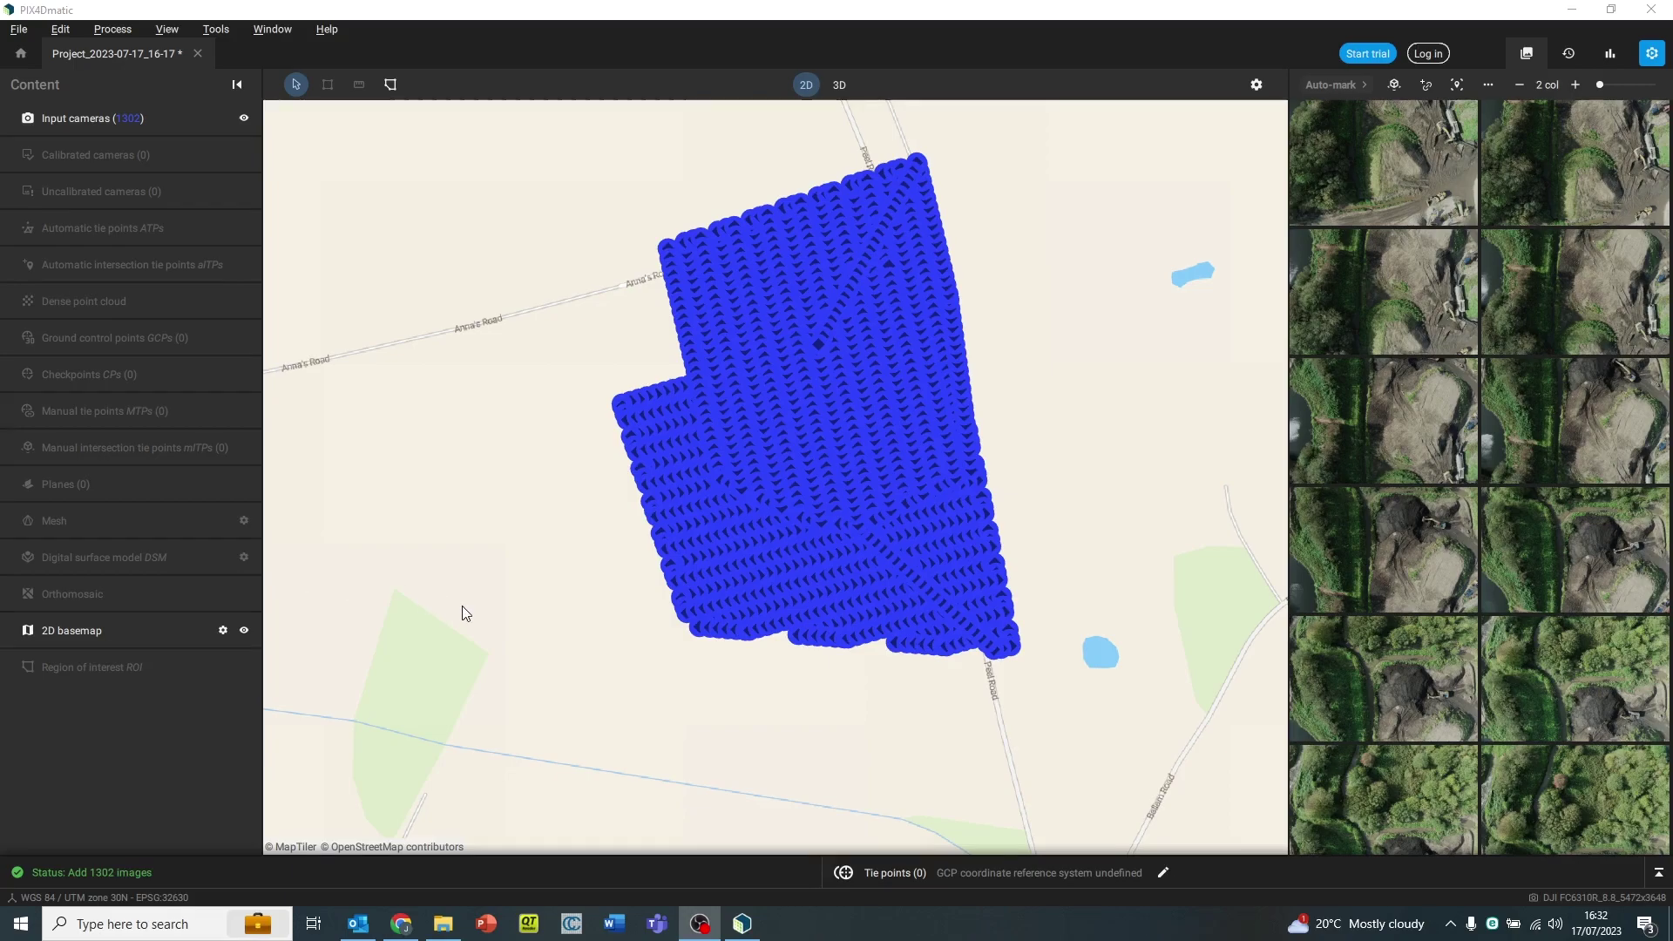
Set the GCP CRS to OSGB36 / British National Grid (EPSG:27700) with ODN height (EPSG:5701).
{"action": "left_click", "coordinate": [1163, 872]}
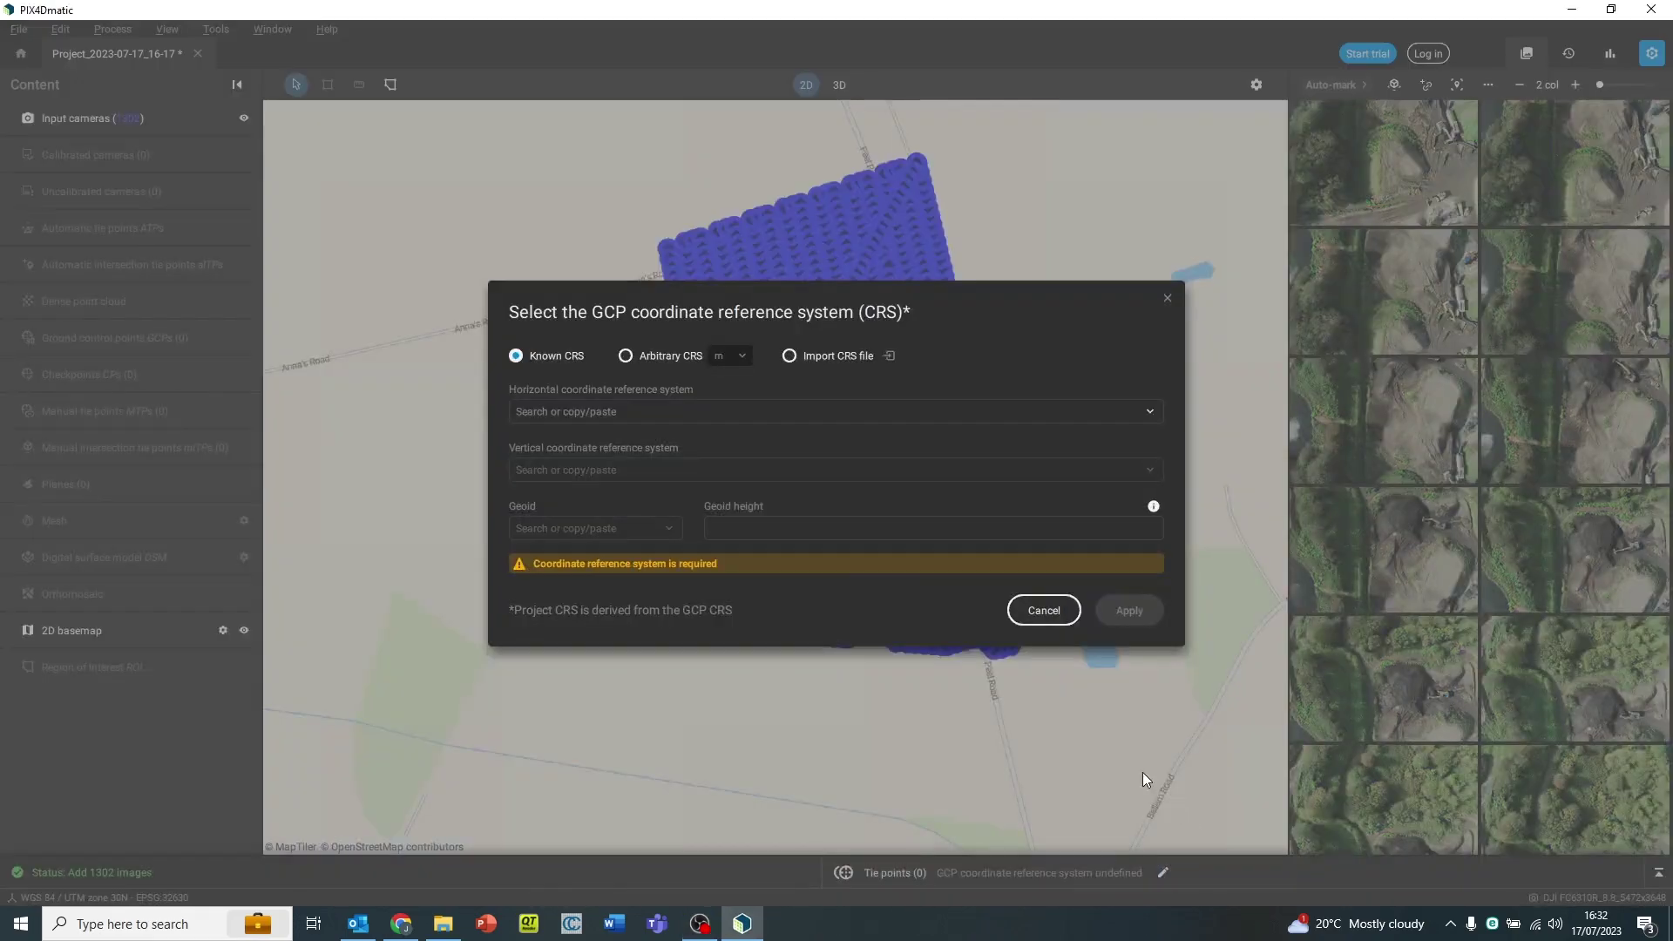
{"action": "left_click", "coordinate": [644, 414]}
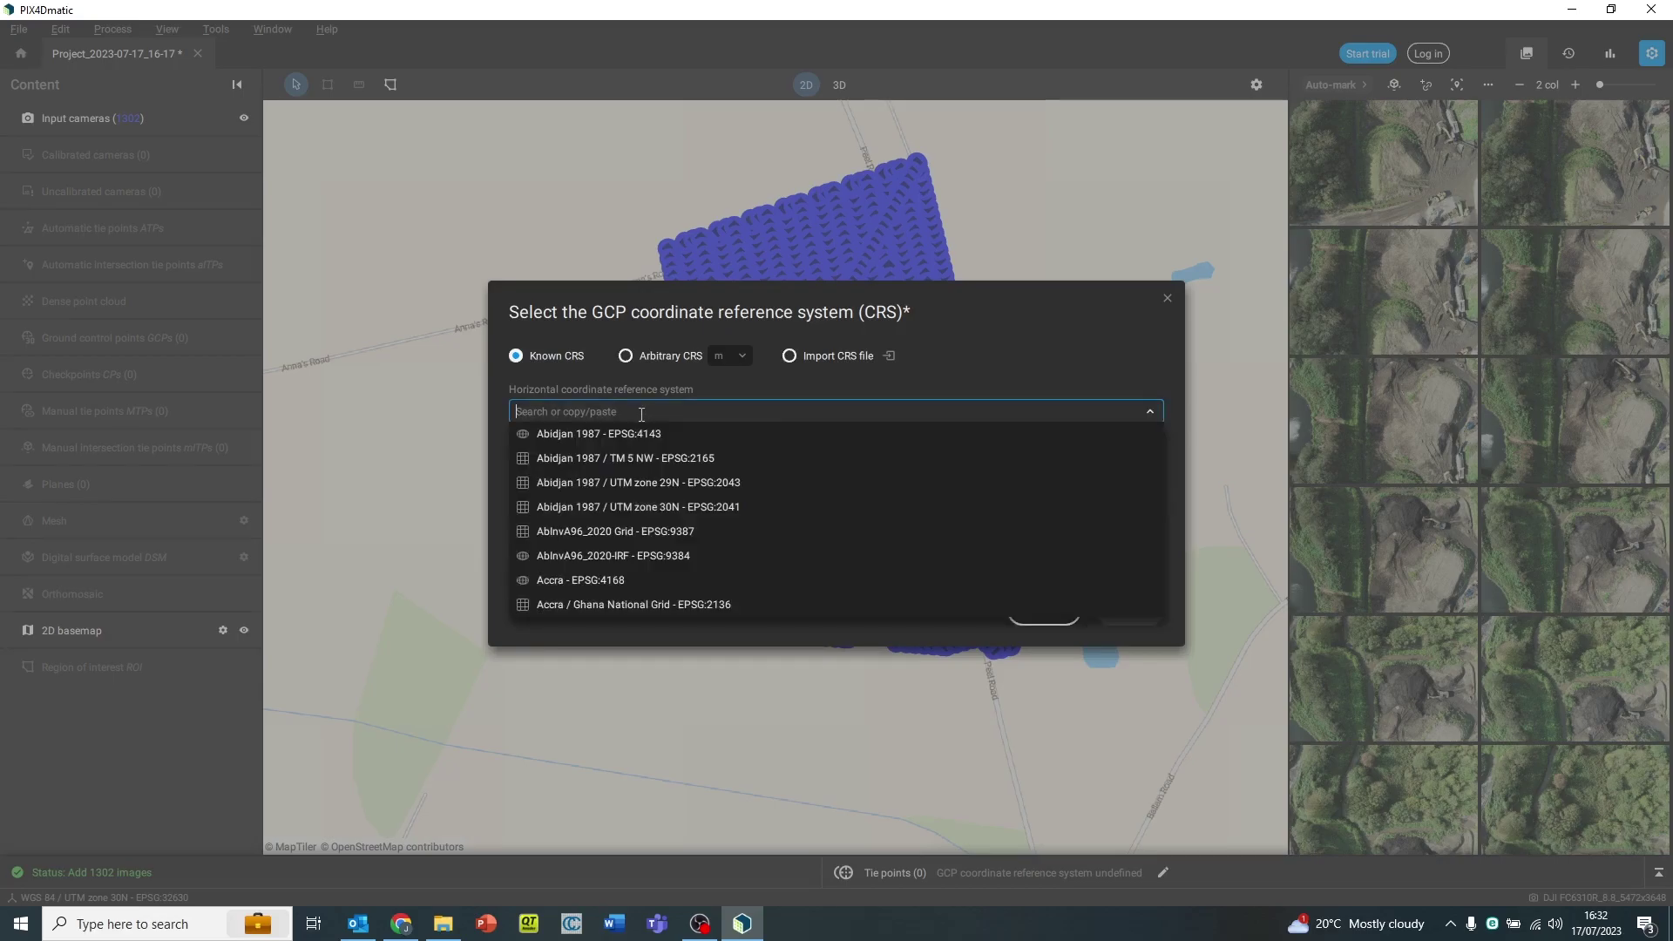
{"action": "type", "text": "brit"}
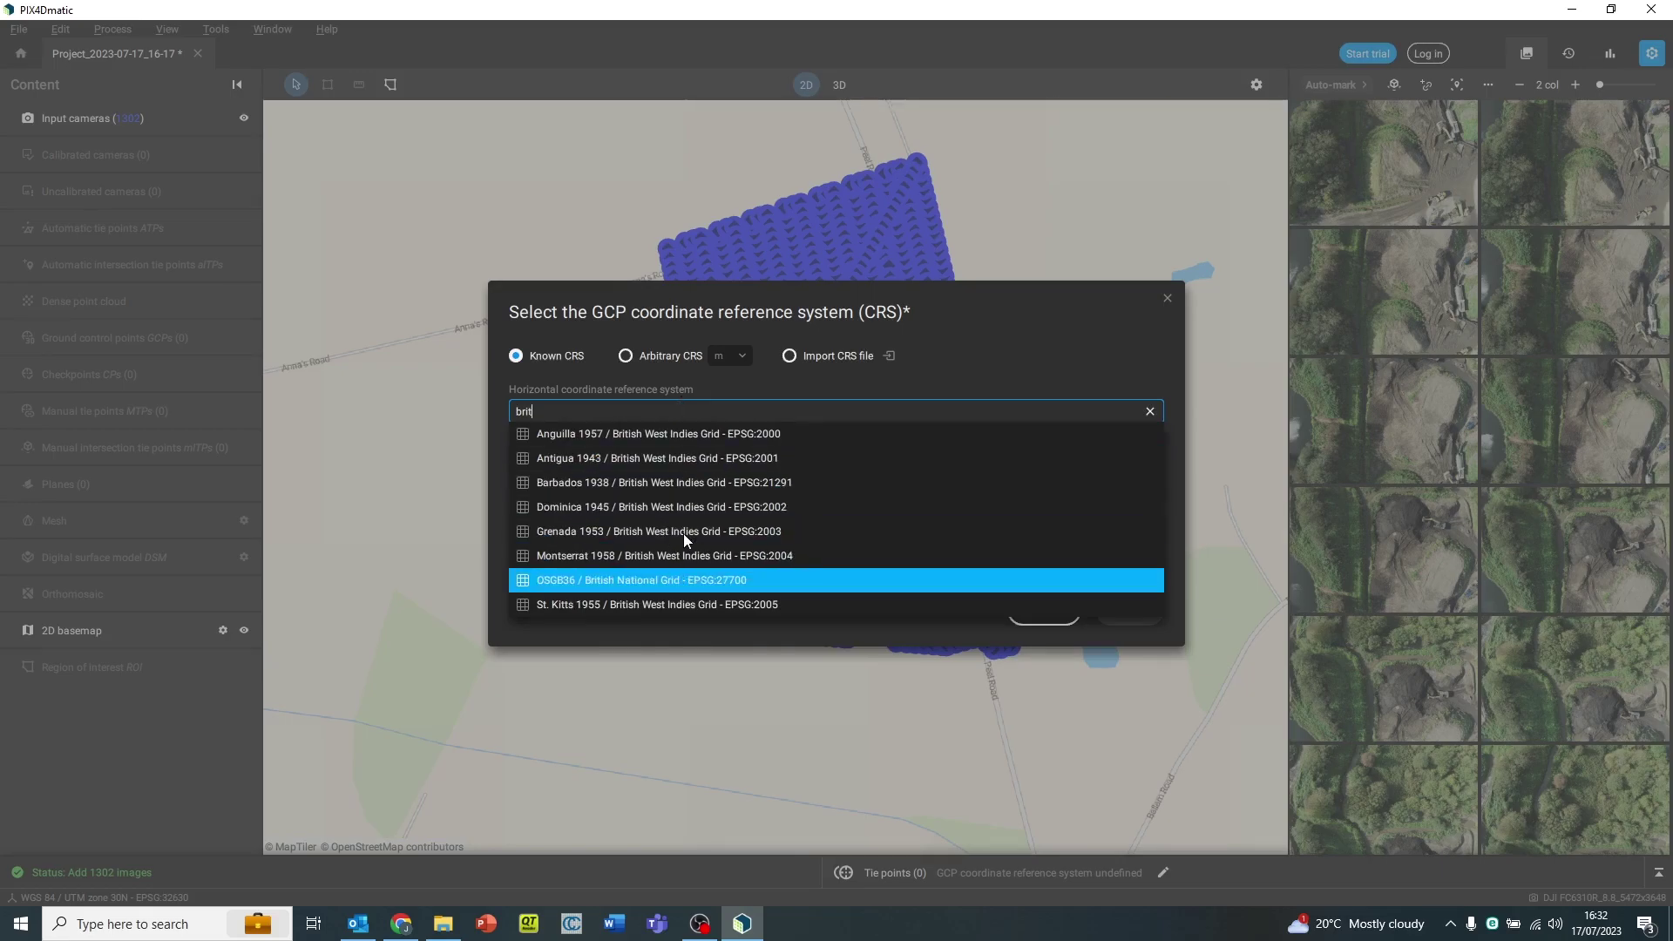
{"action": "left_click", "coordinate": [674, 579]}
{"action": "left_click", "coordinate": [601, 471]}
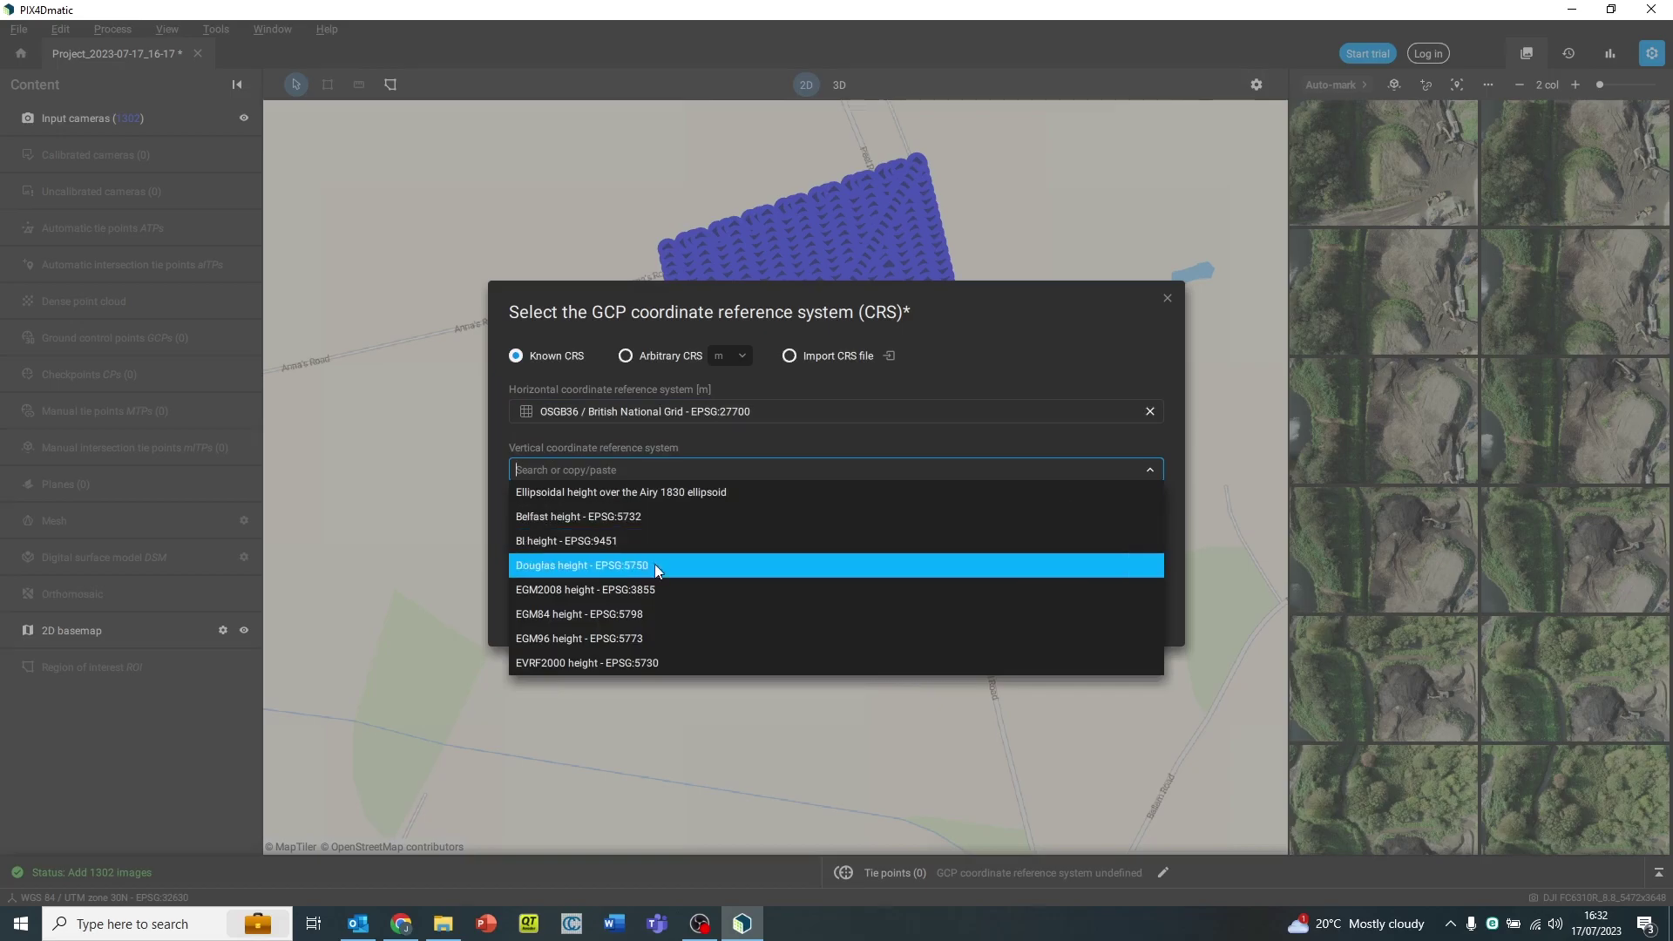
{"action": "scroll", "coordinate": [685, 593], "scroll_direction": "down", "scroll_amount": 4}
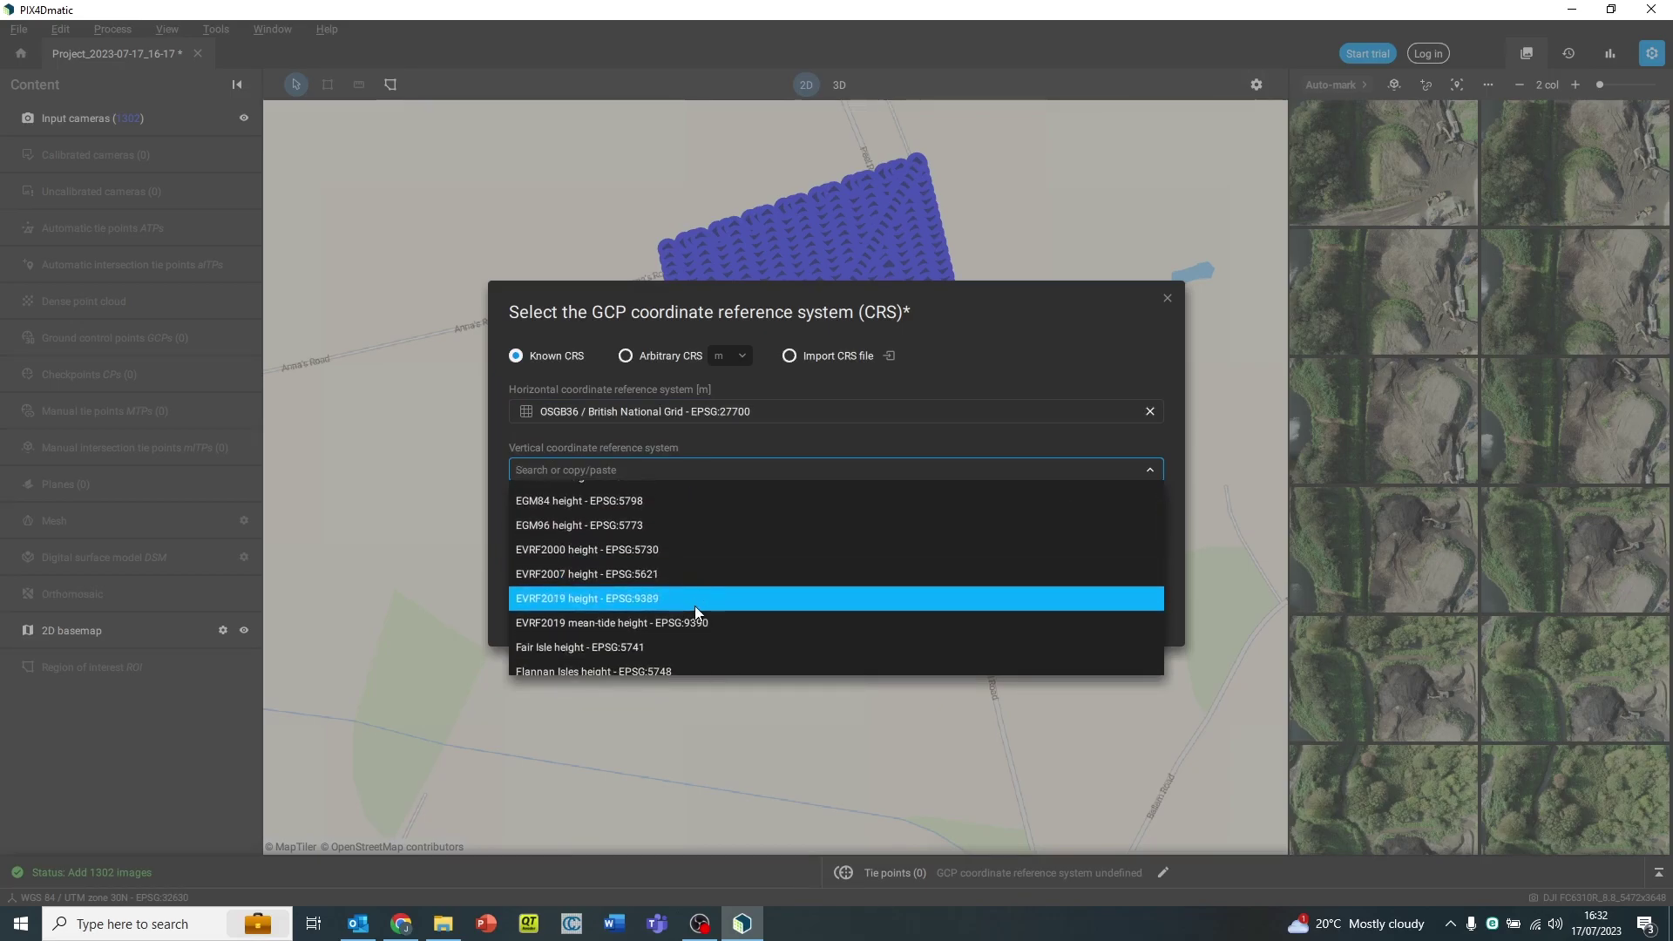
{"action": "scroll", "coordinate": [698, 601], "scroll_direction": "down", "scroll_amount": 3}
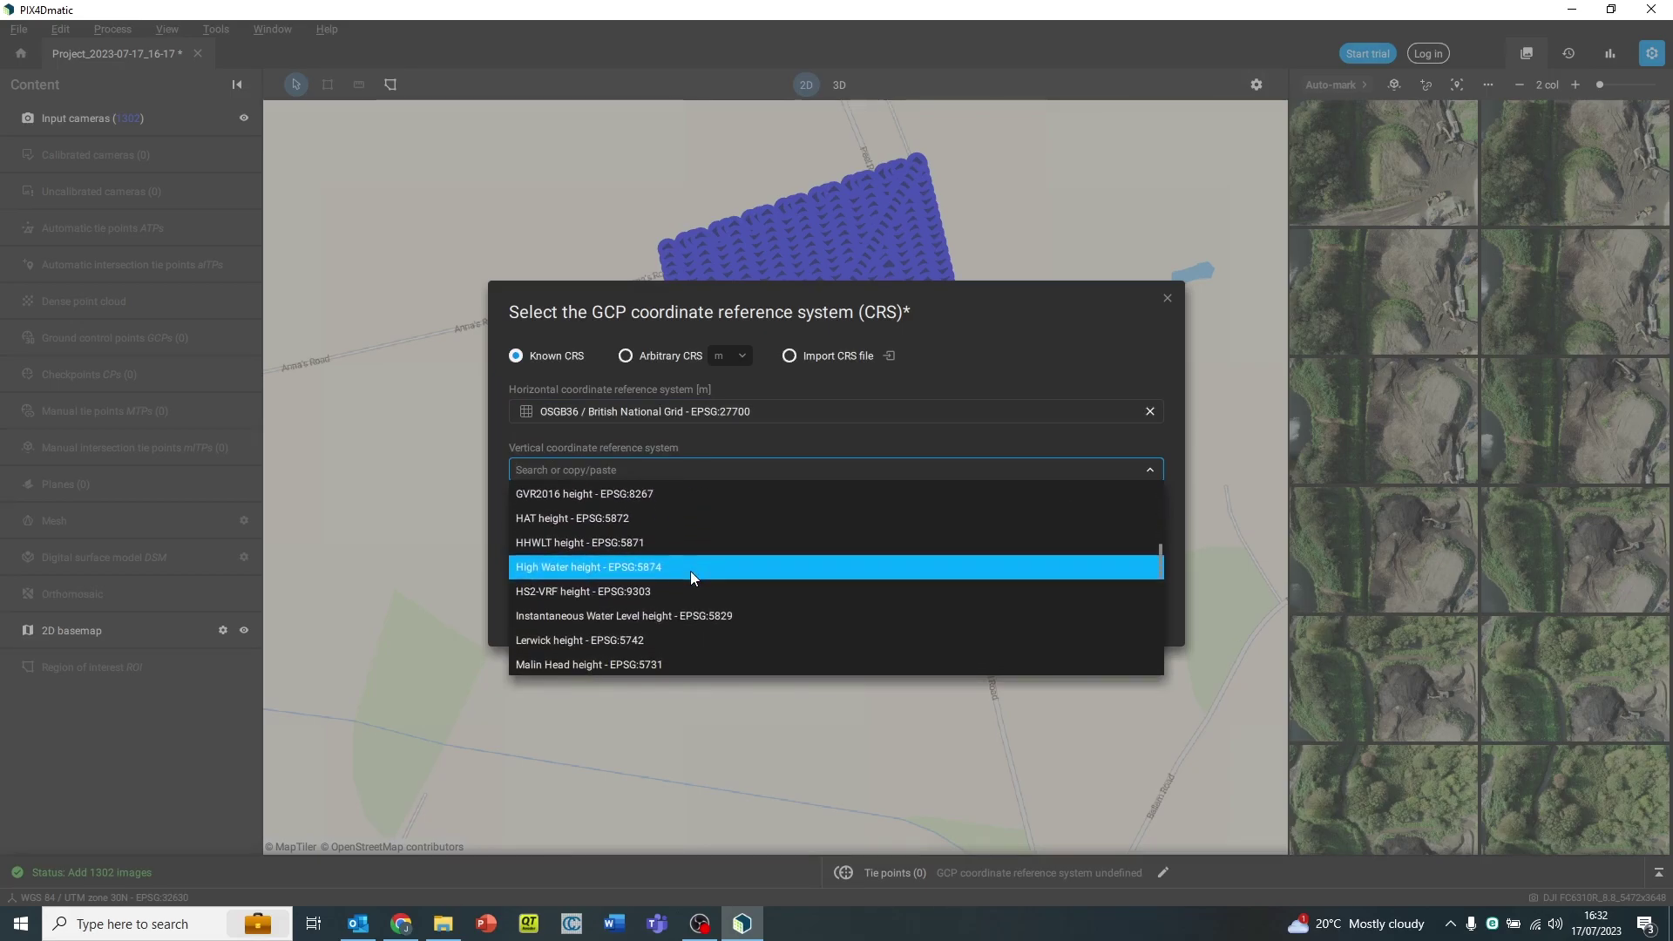
{"action": "type", "text": "o"}
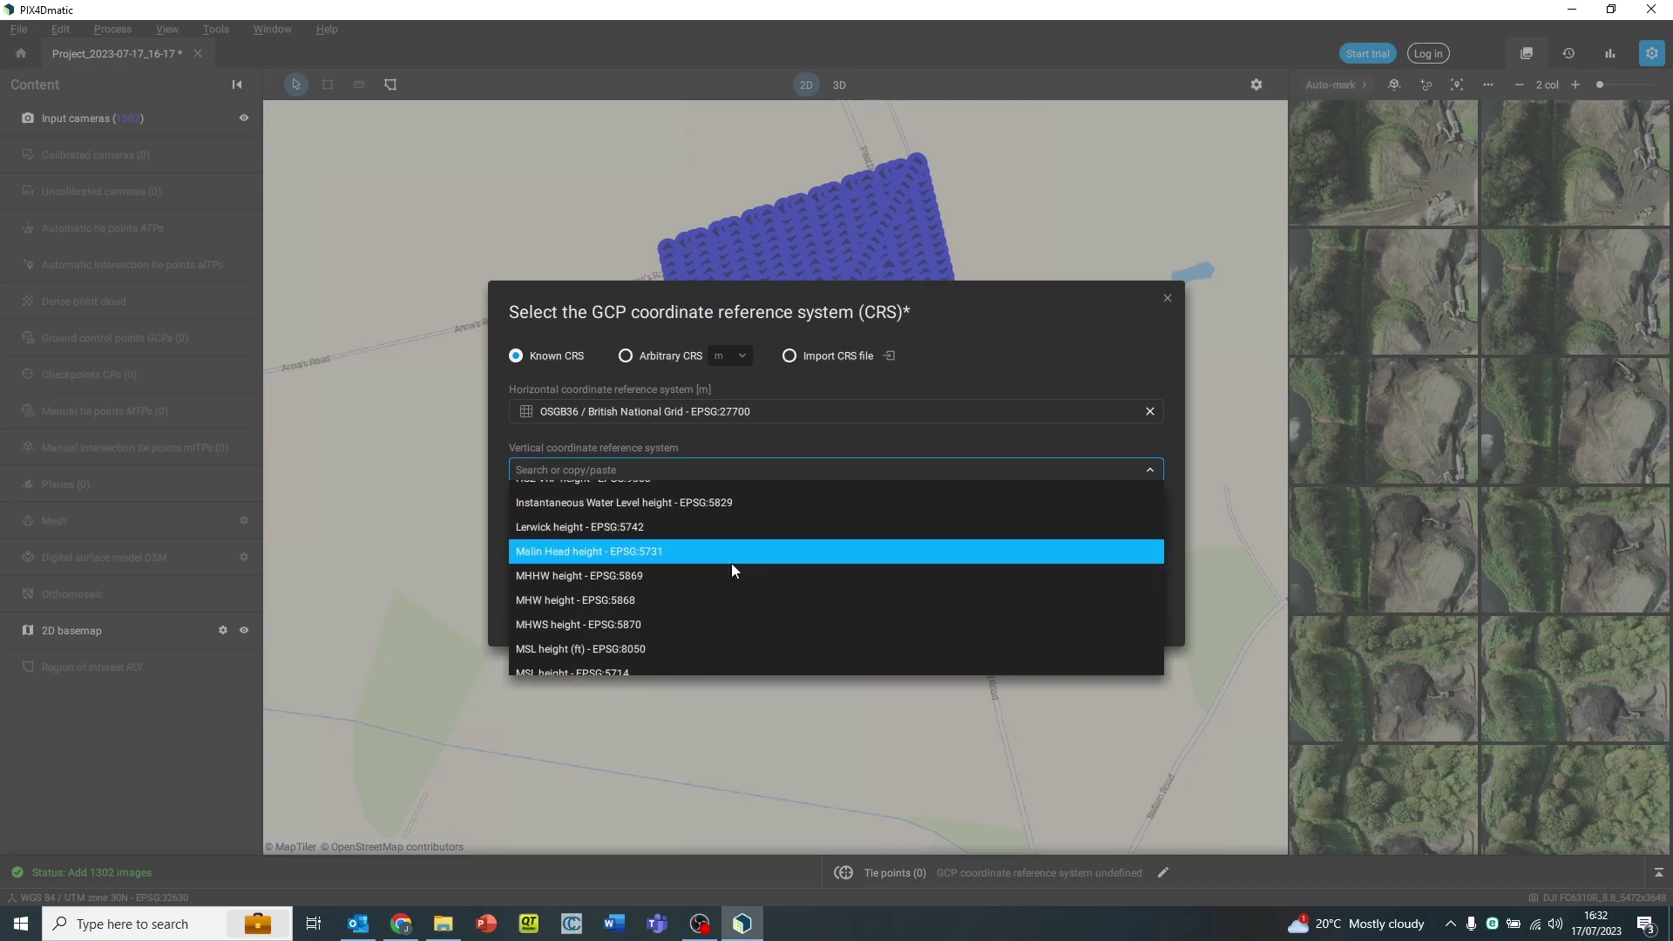
{"action": "type", "text": "d"}
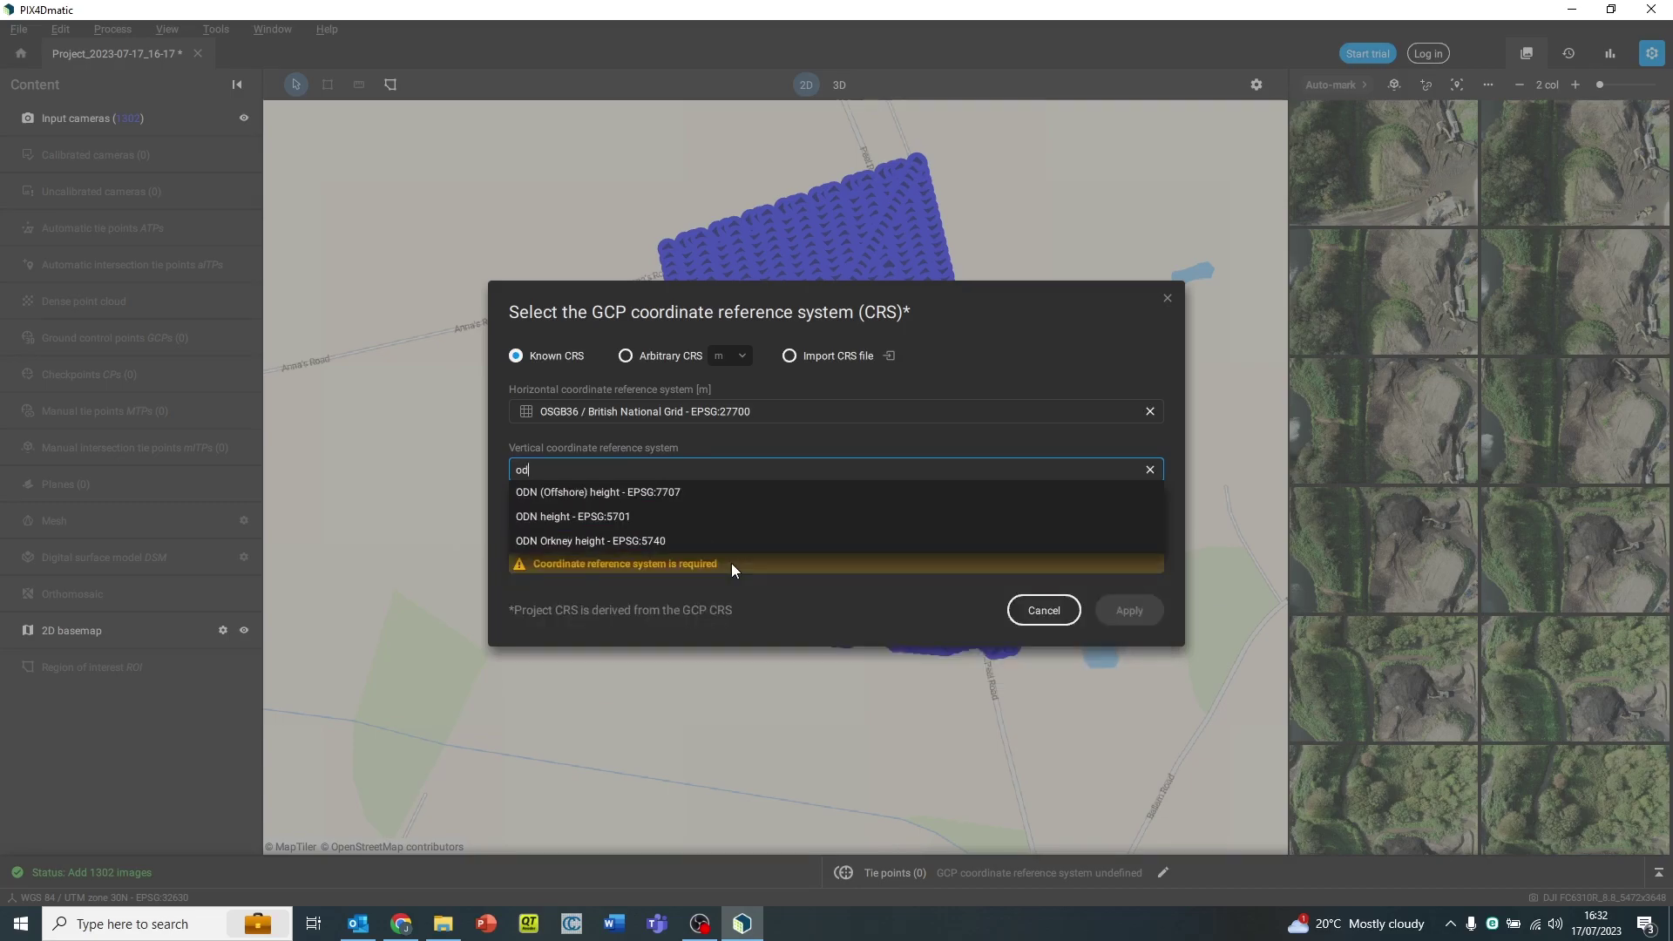
{"action": "left_click", "coordinate": [733, 518]}
{"action": "left_click", "coordinate": [1124, 611]}
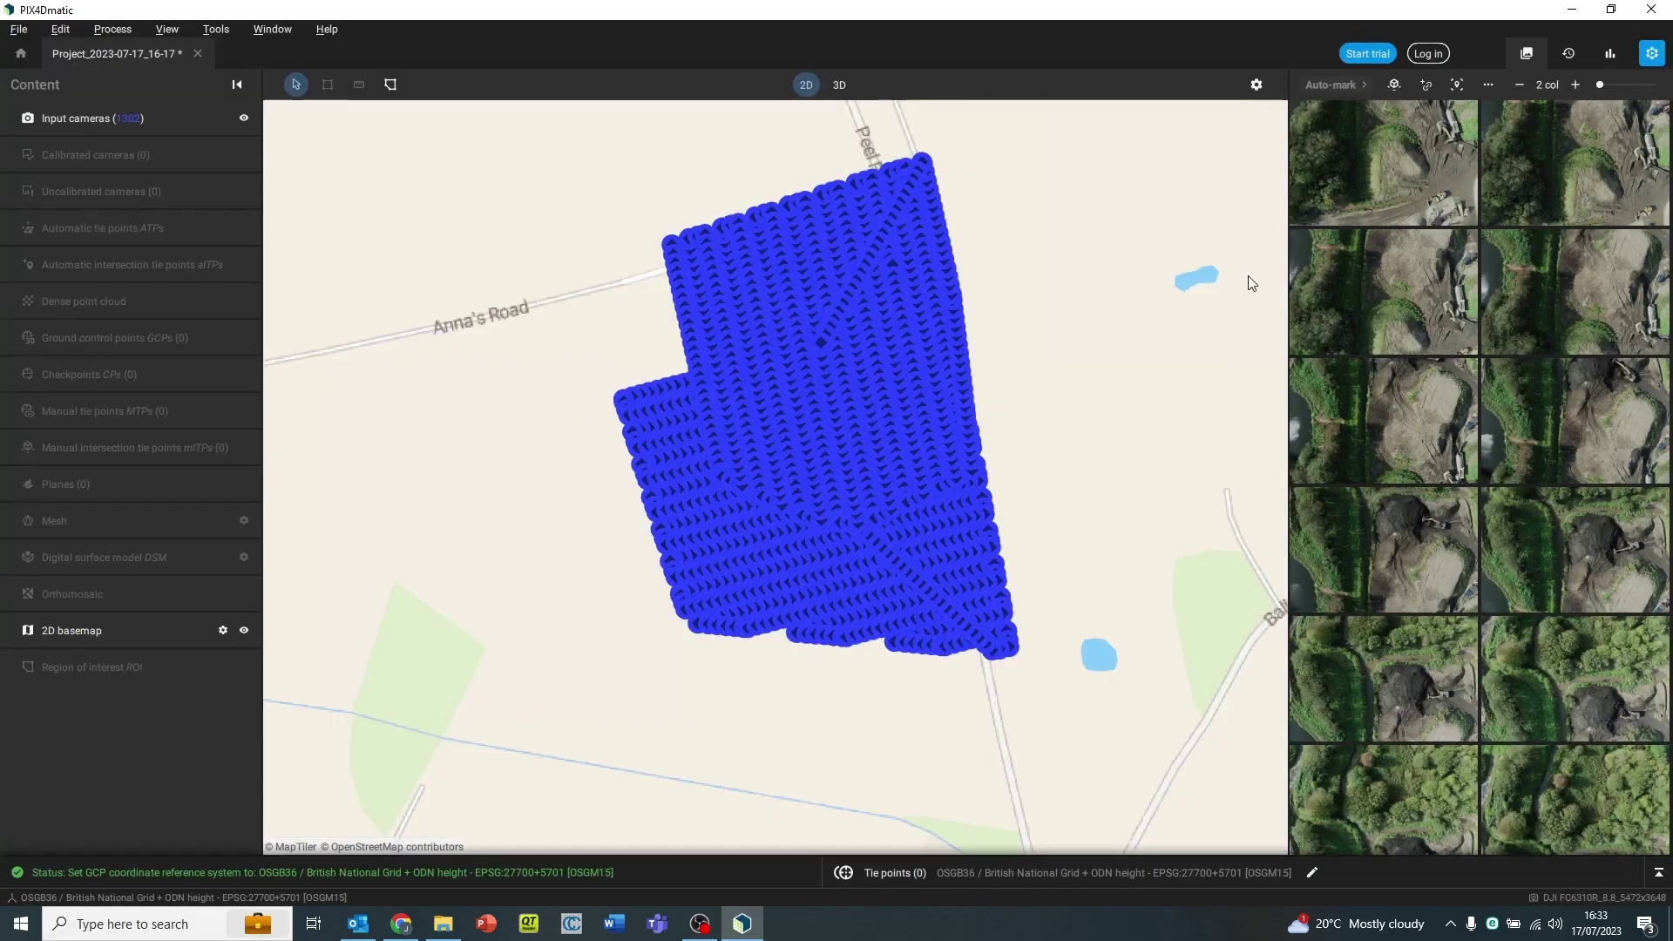
Import the GCP csv from DemoData in LabelXYZ format, adding ROAD1, ROAD2 and TAR1–TAR5.
{"action": "scroll", "coordinate": [895, 312], "scroll_direction": "up", "scroll_amount": 5}
{"action": "scroll", "coordinate": [858, 340], "scroll_direction": "down", "scroll_amount": 2}
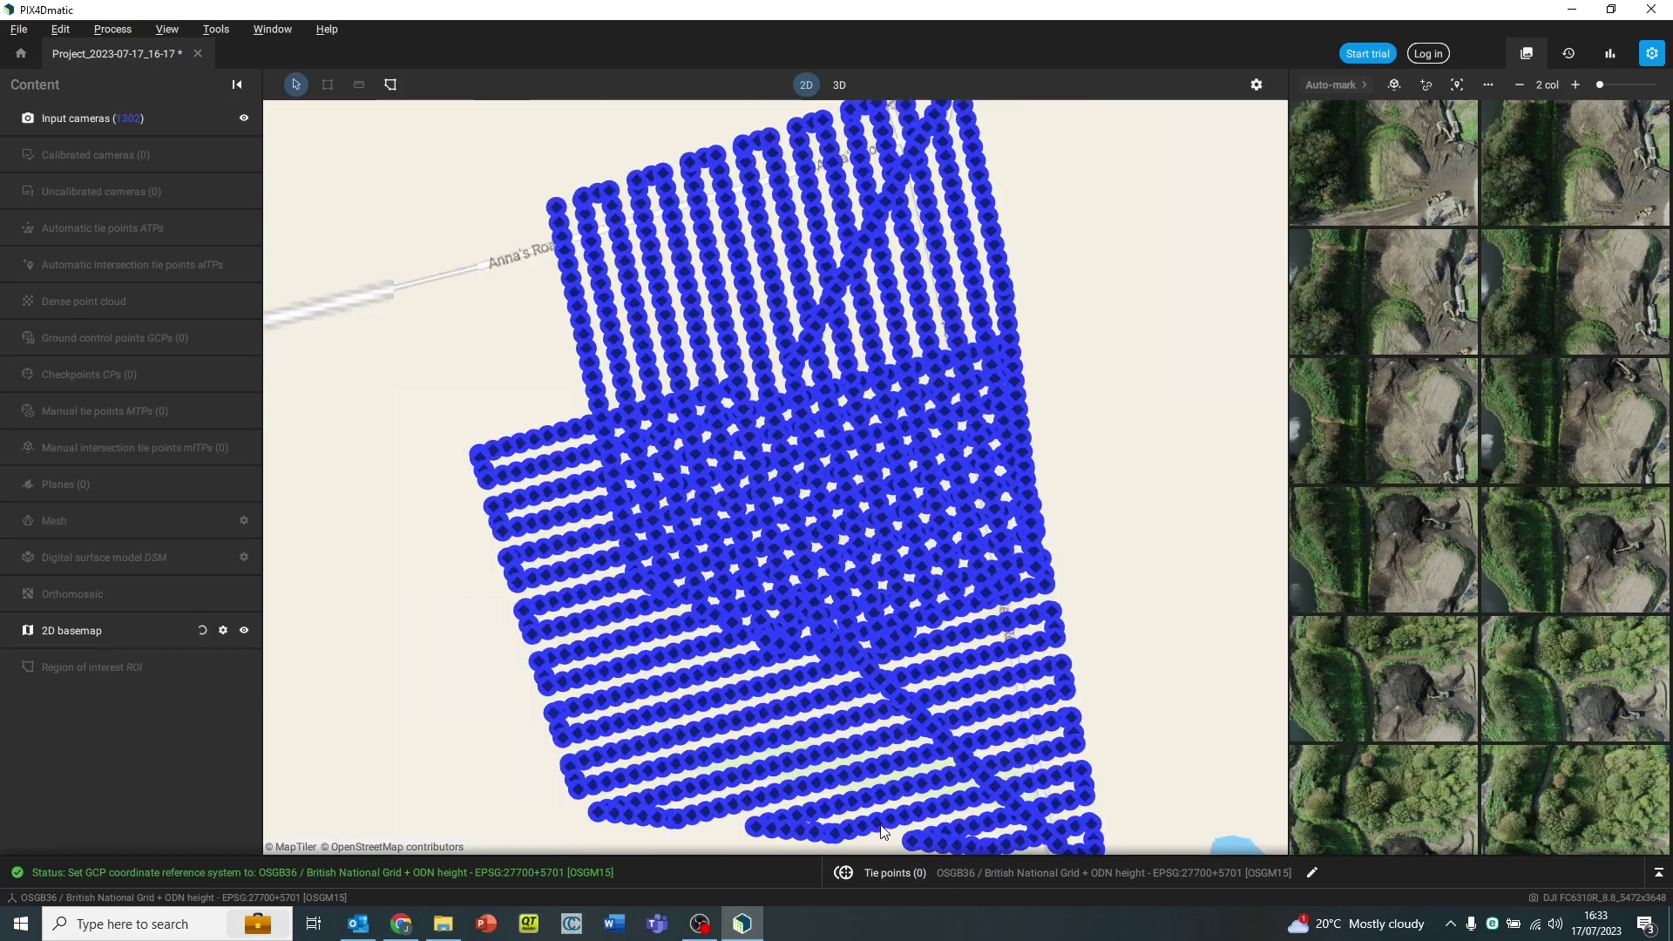
{"action": "left_click", "coordinate": [988, 867]}
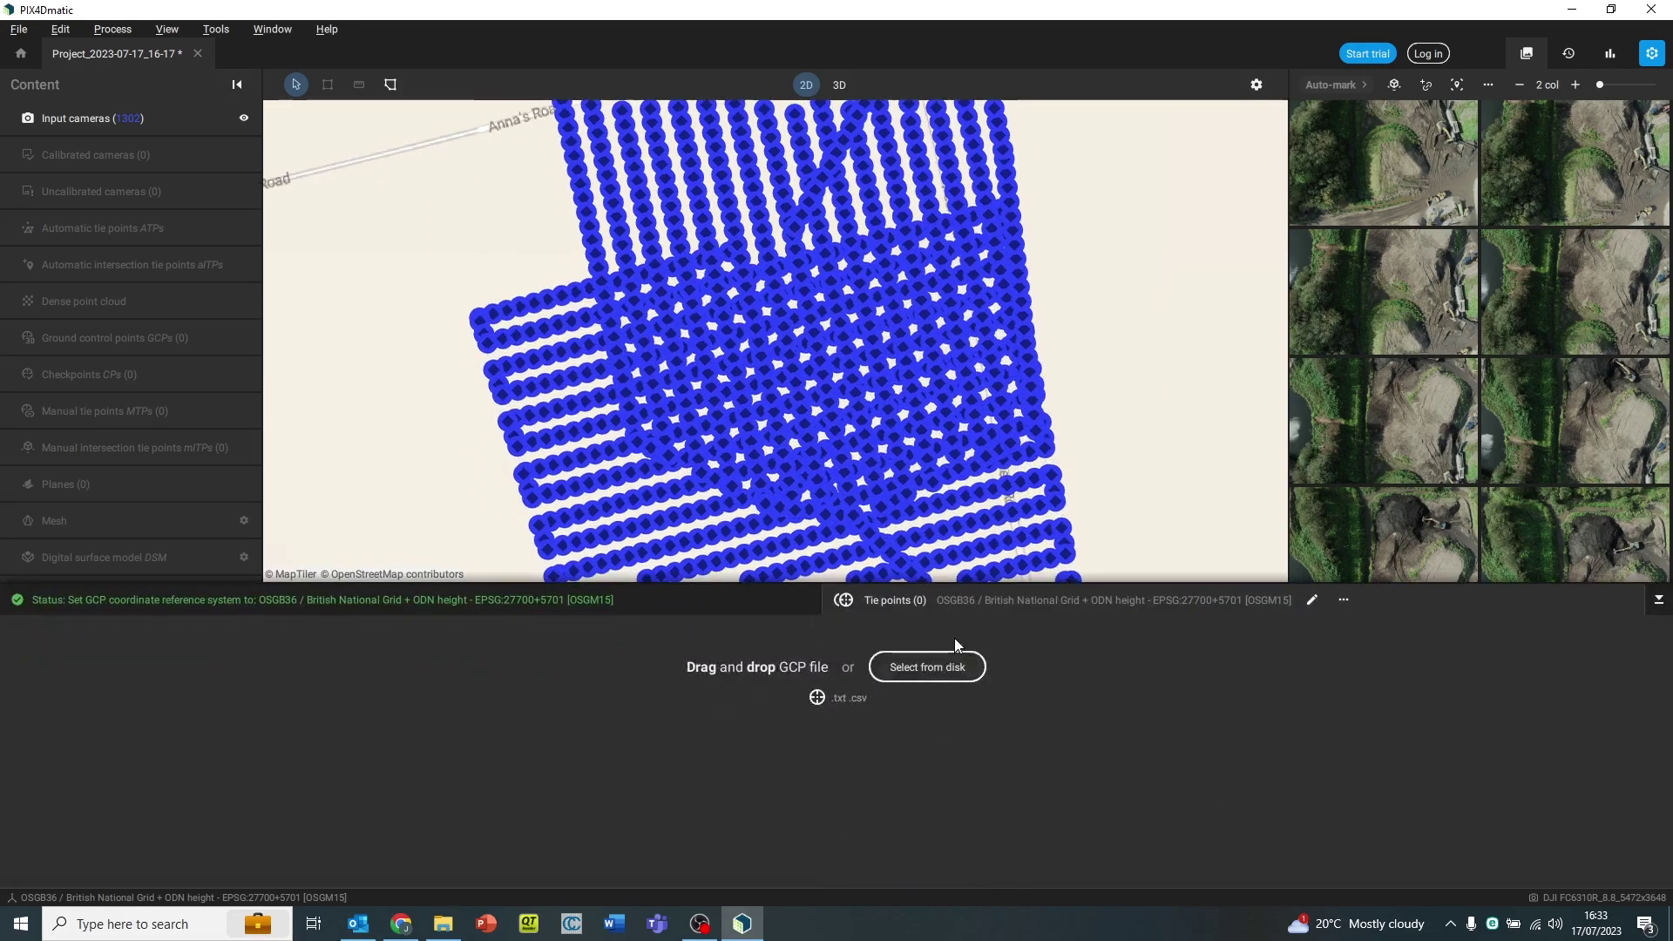
{"action": "left_click", "coordinate": [949, 671]}
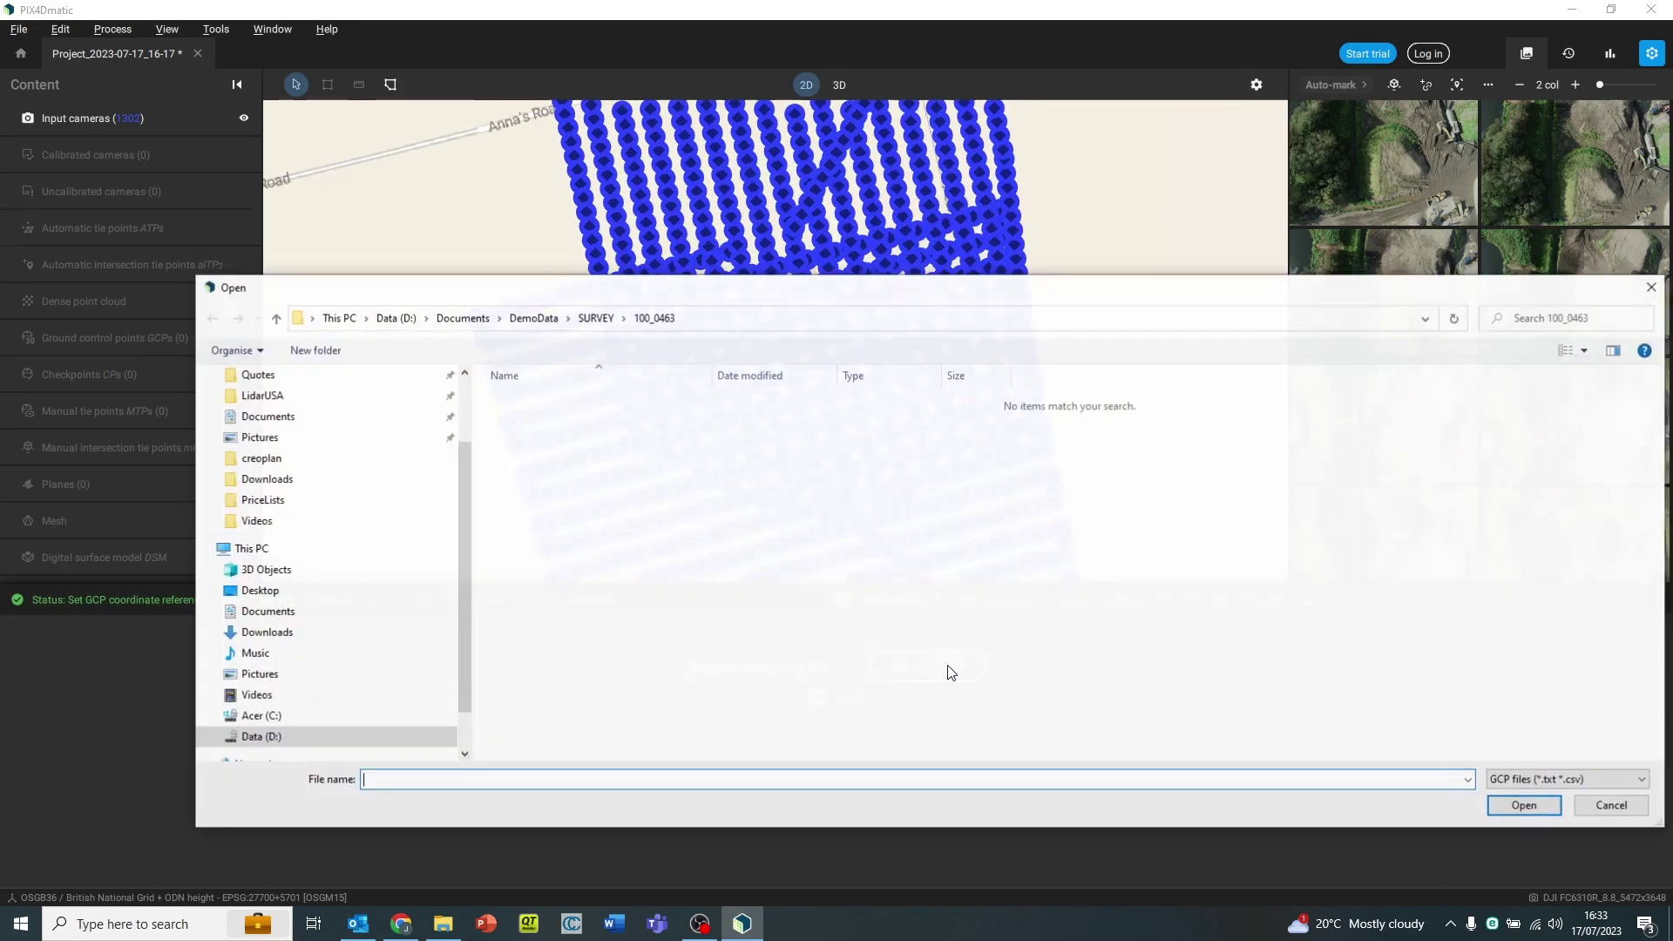
{"action": "left_click", "coordinate": [598, 318]}
{"action": "left_click", "coordinate": [559, 319]}
{"action": "double_click", "coordinate": [579, 437]}
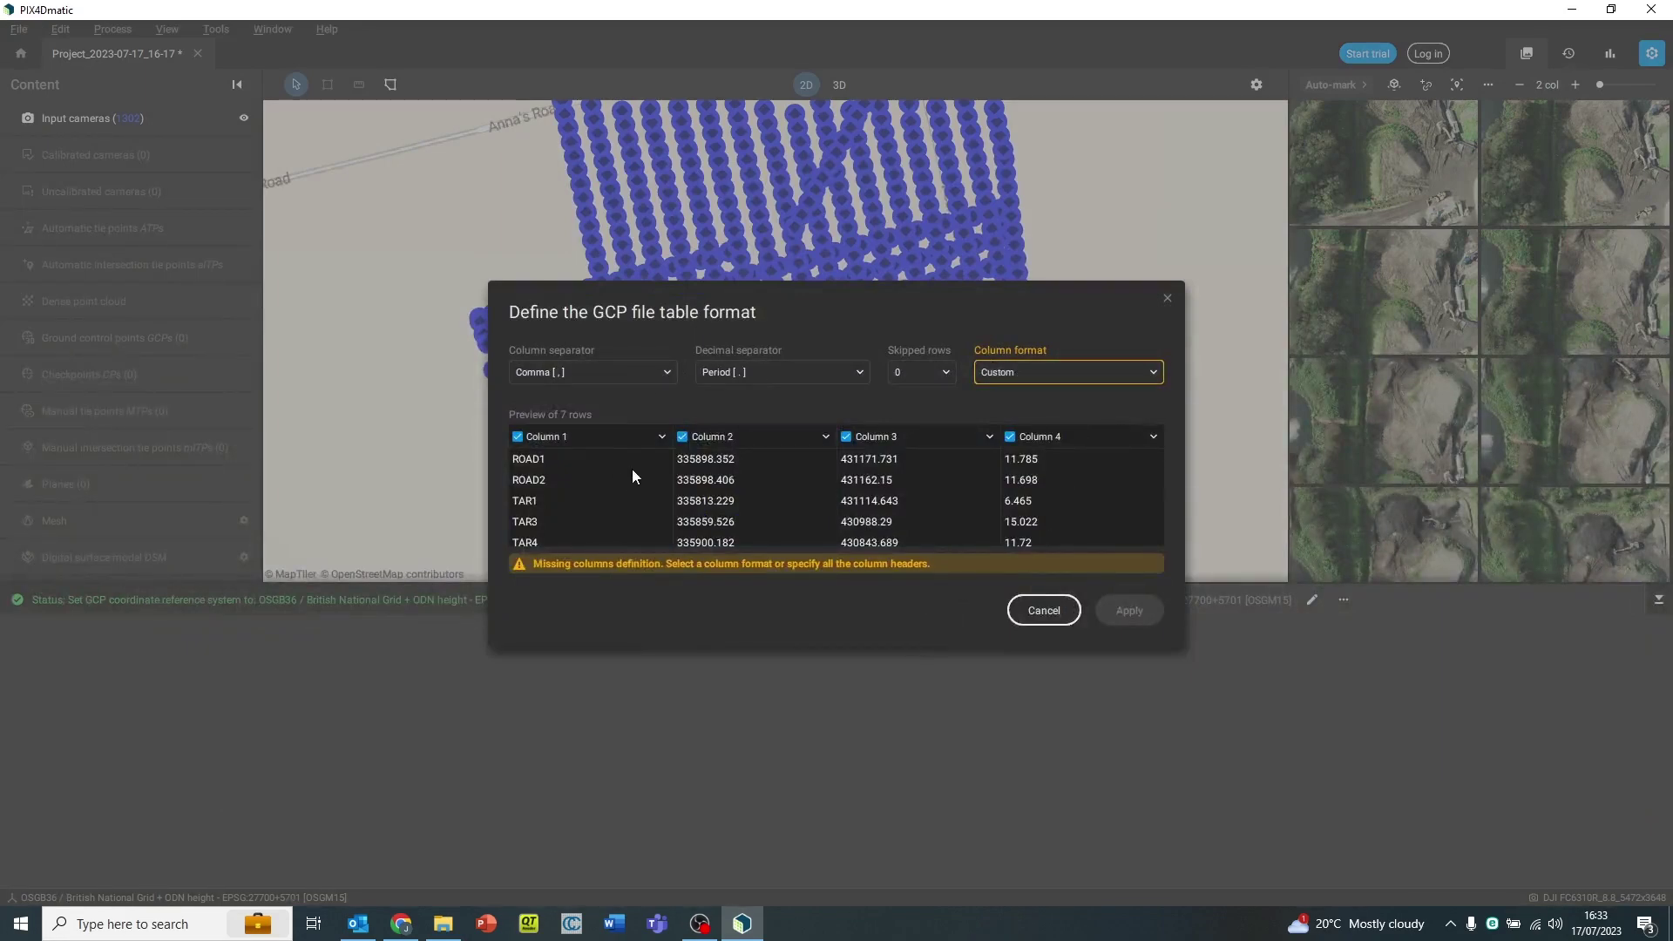
{"action": "left_click", "coordinate": [1029, 366]}
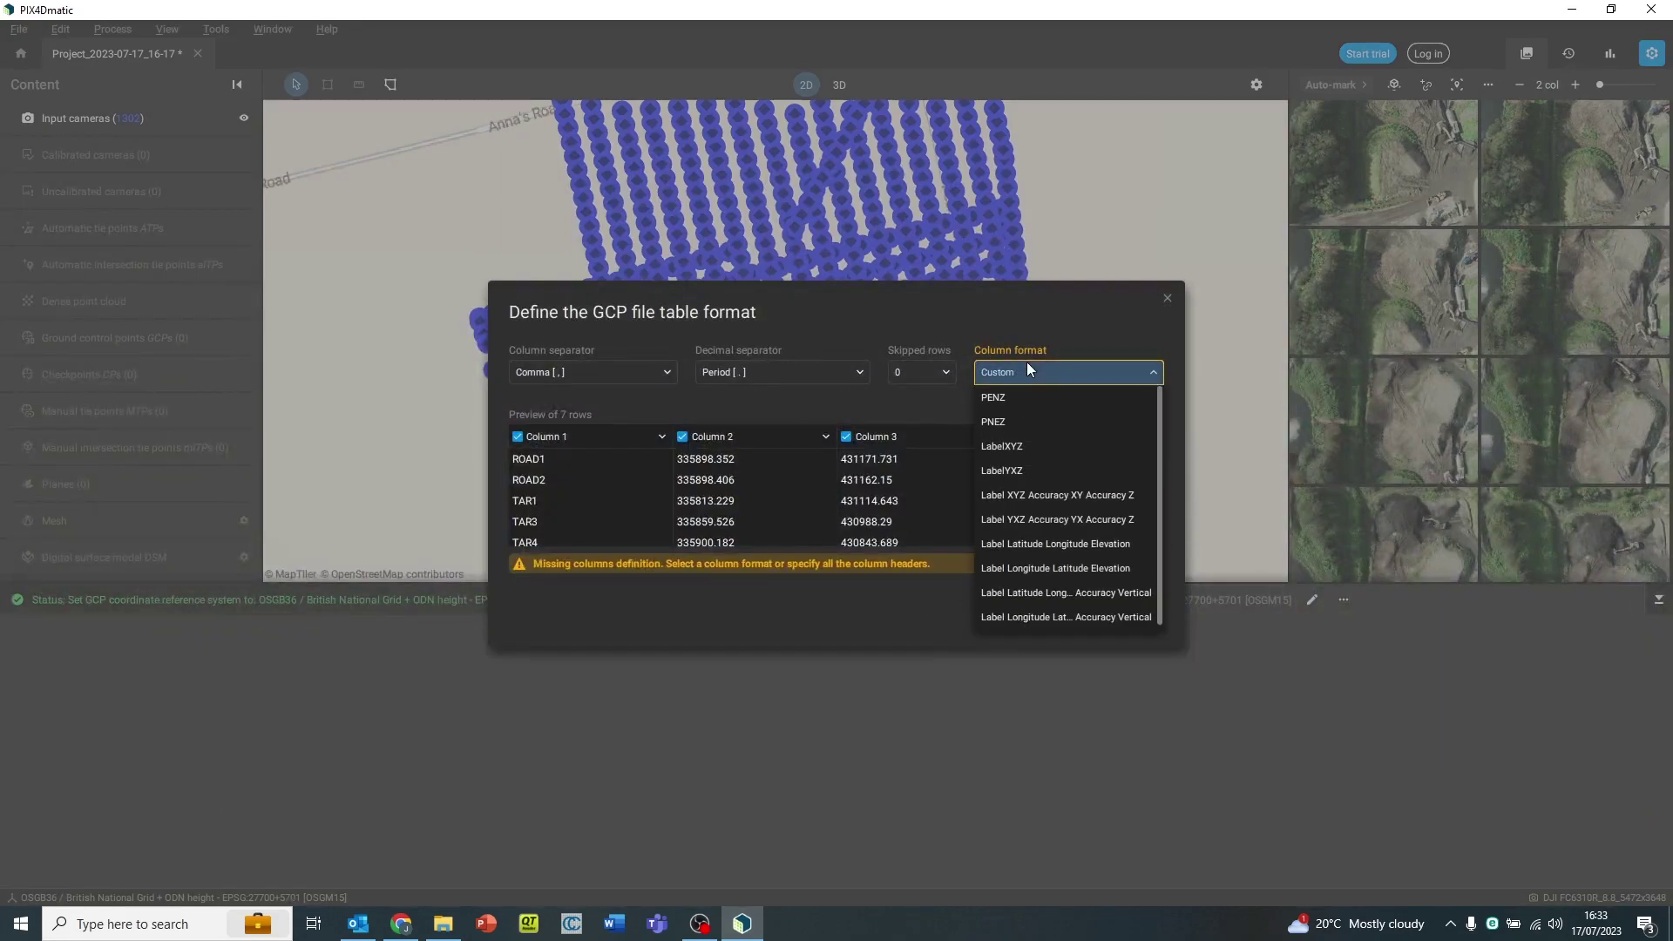
{"action": "left_click", "coordinate": [1059, 444]}
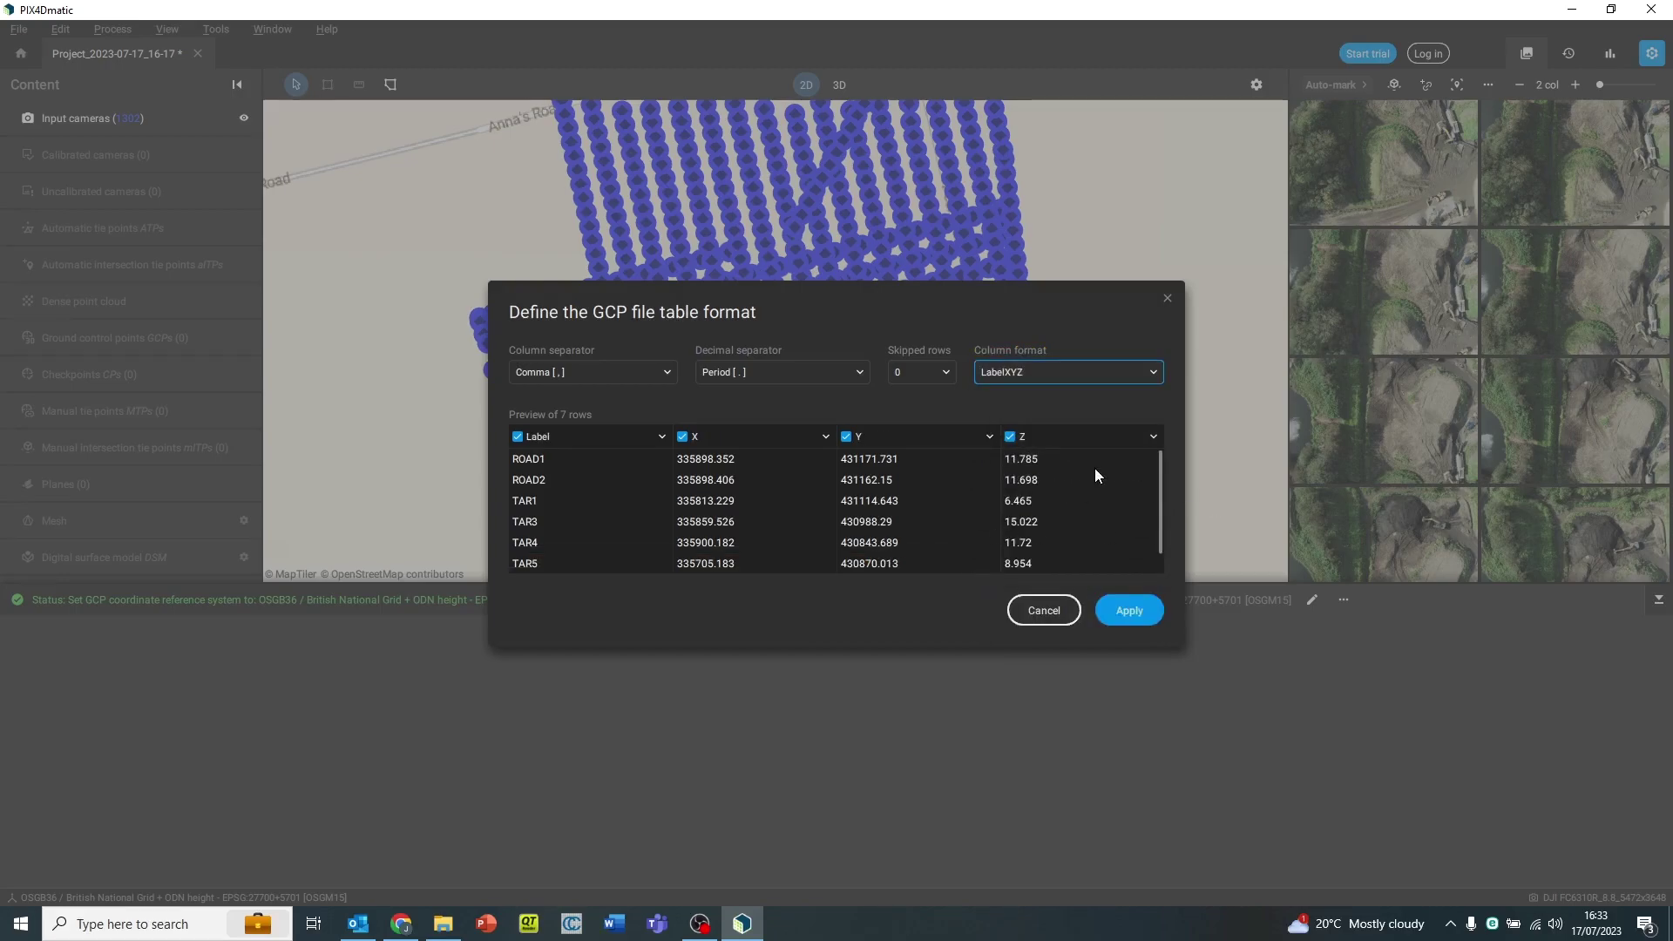
{"action": "left_click", "coordinate": [1140, 620]}
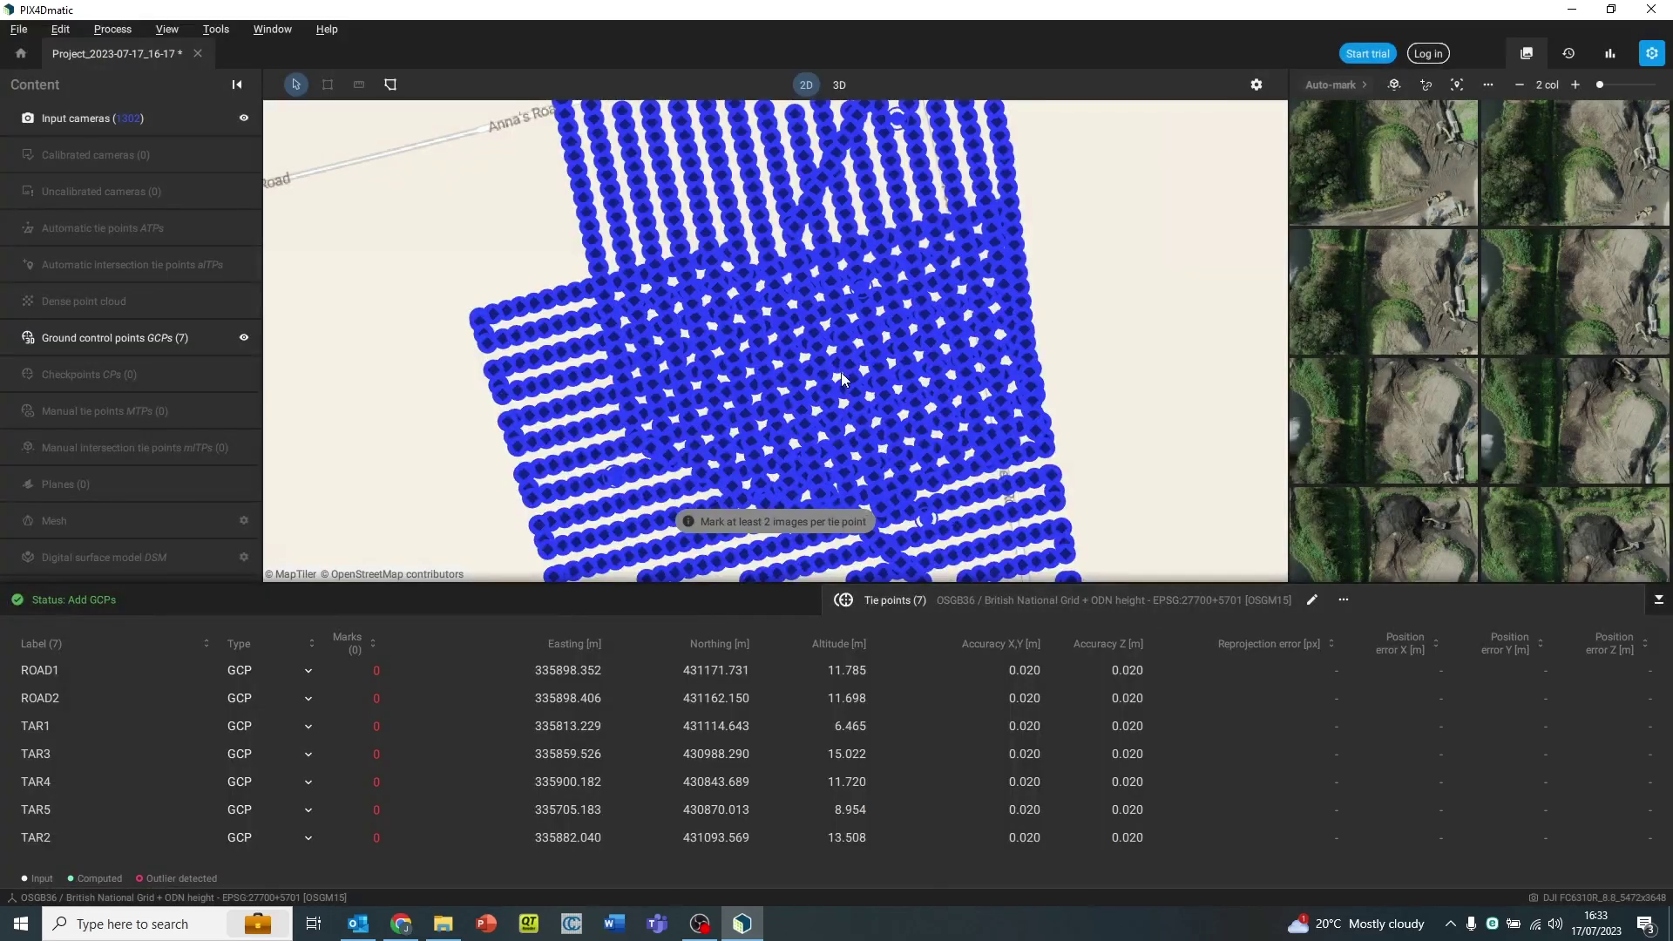
{"action": "mouse_move", "coordinate": [934, 520]}
{"action": "left_mouse_down"}
{"action": "mouse_move", "coordinate": [826, 376]}
{"action": "mouse_move", "coordinate": [926, 427]}
{"action": "mouse_move", "coordinate": [942, 498]}
{"action": "left_mouse_up"}
{"action": "left_click_drag", "start_coordinate": [970, 262], "coordinate": [996, 338]}
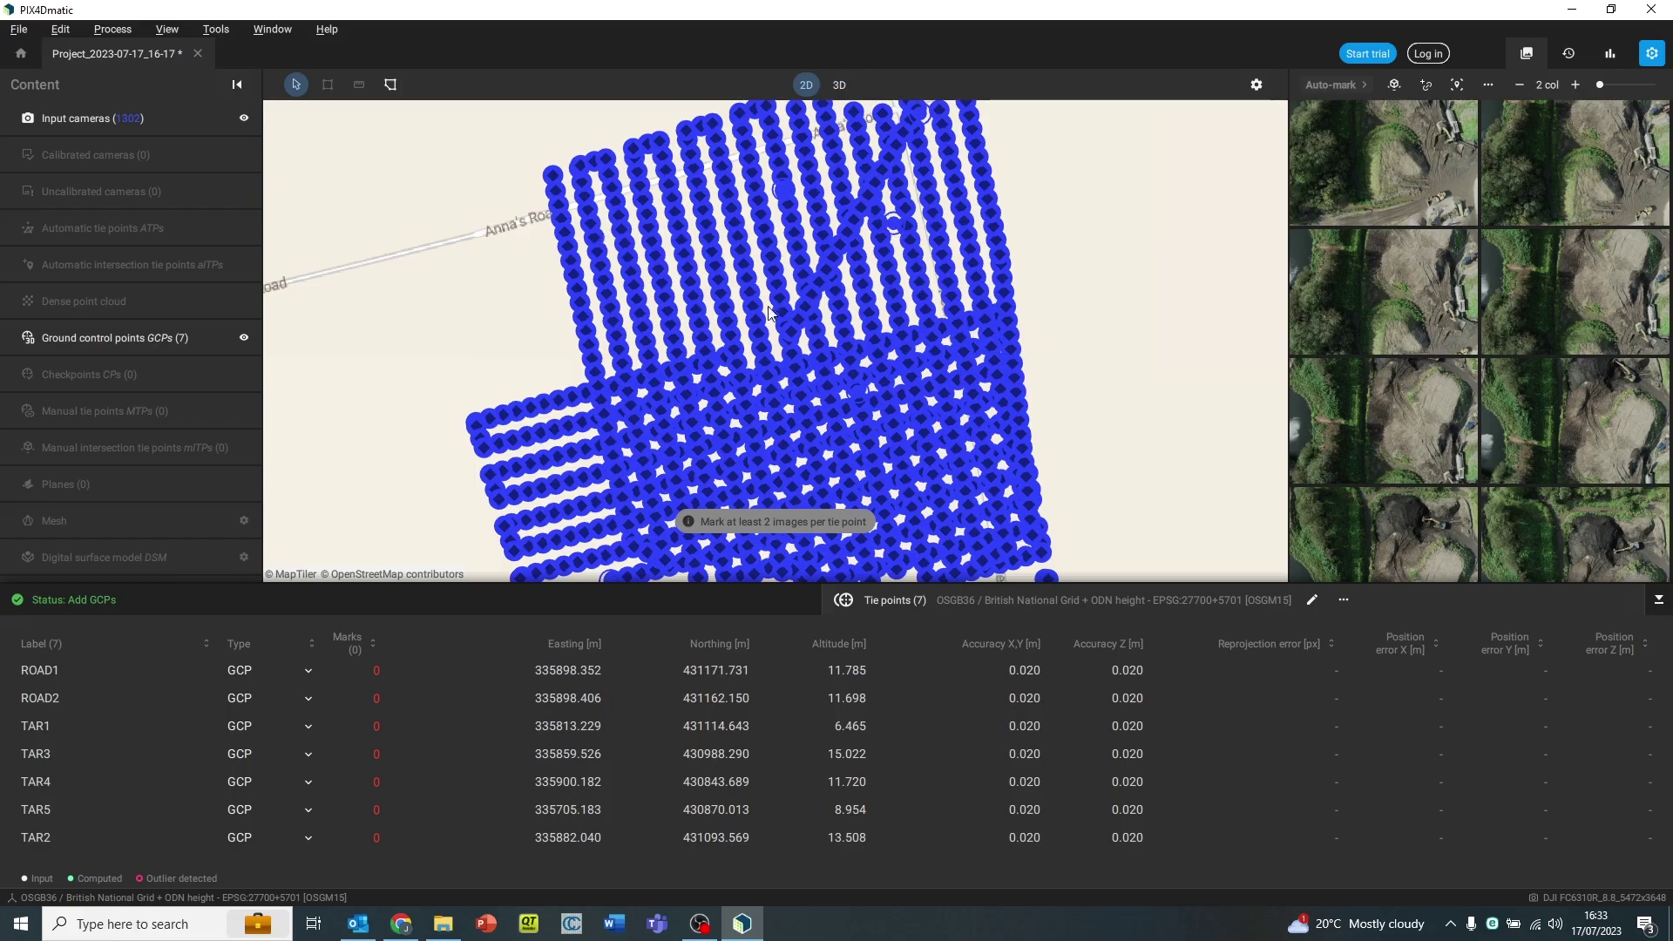
{"action": "left_click", "coordinate": [1195, 676]}
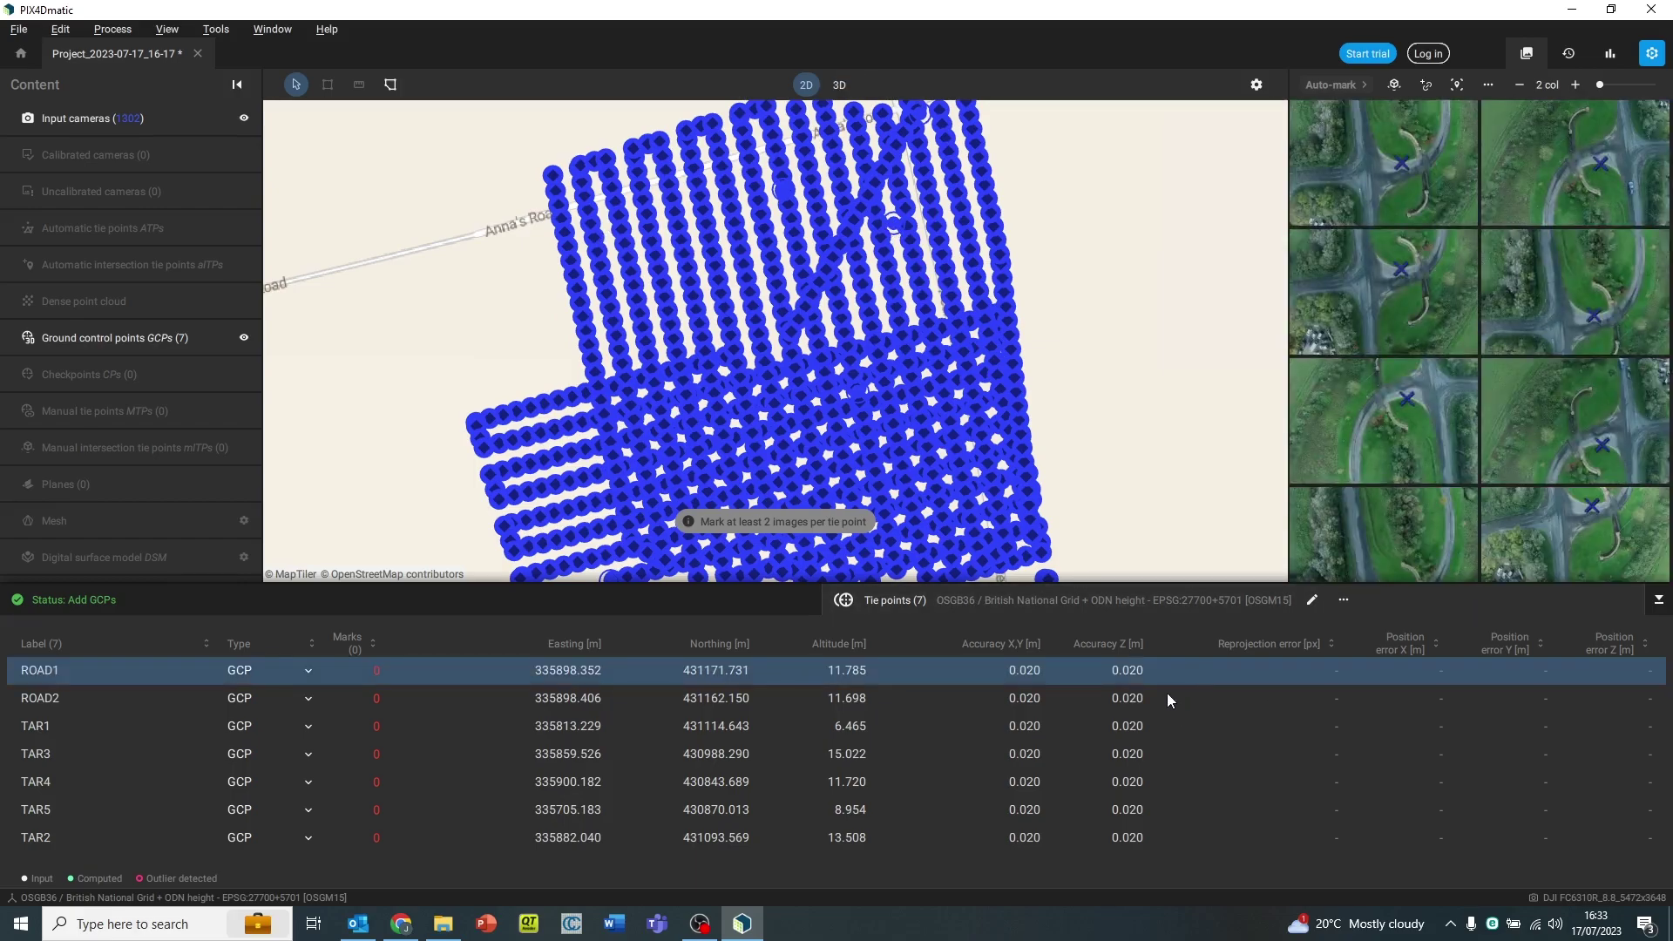
{"action": "left_click", "coordinate": [1168, 693]}
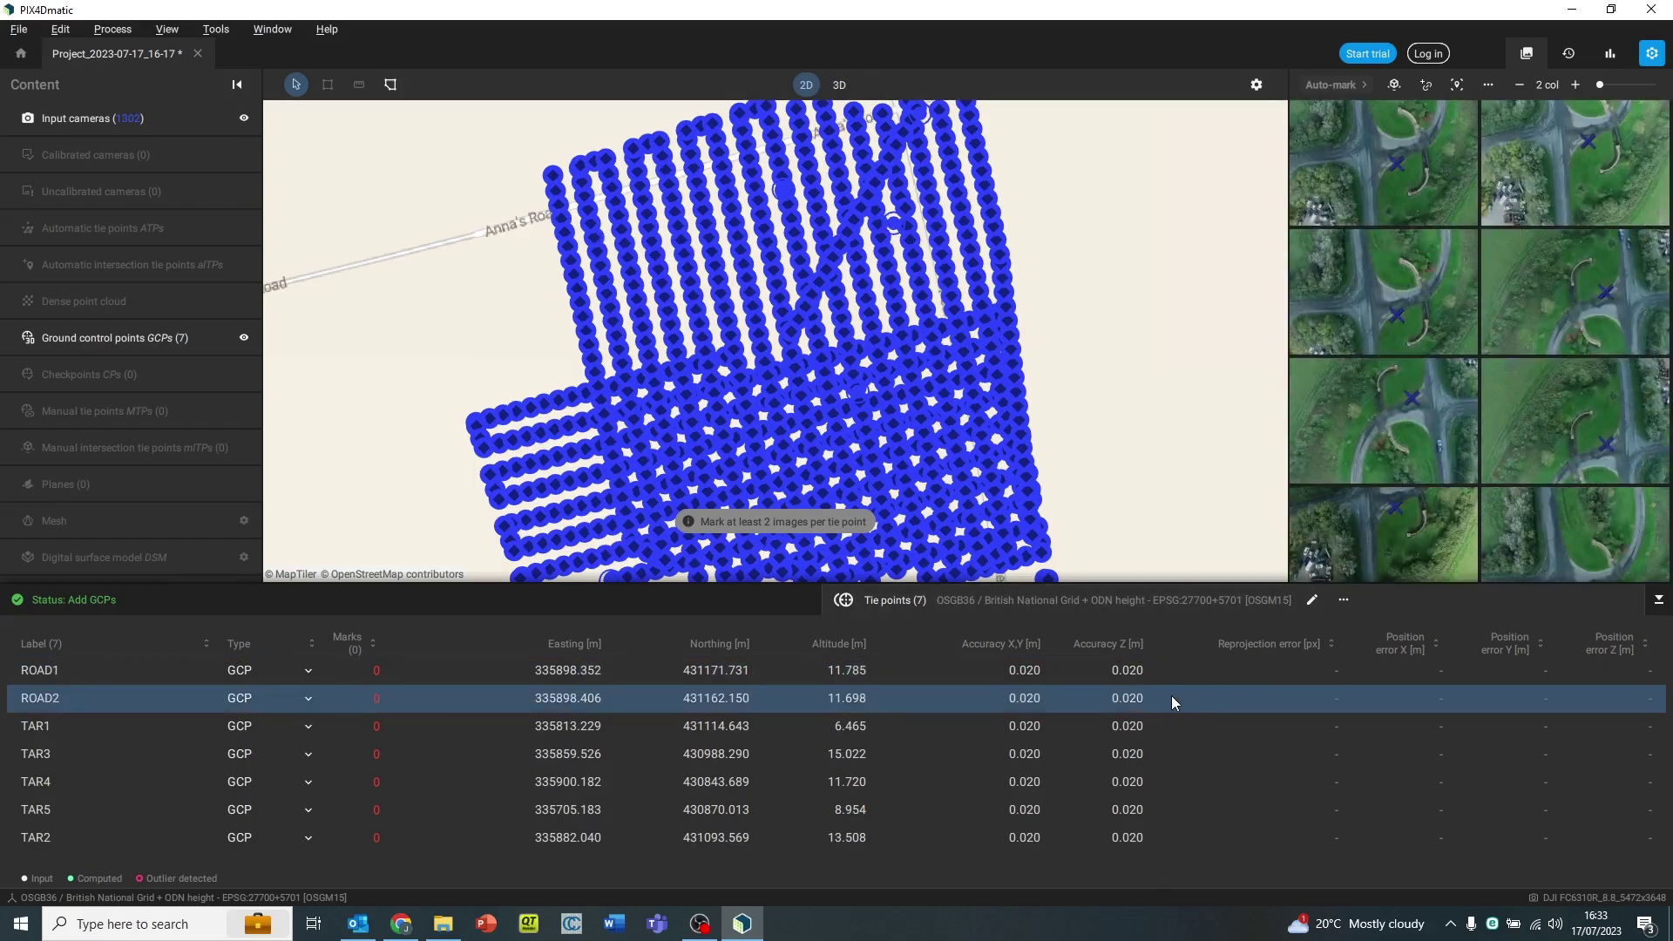
{"action": "double_click", "coordinate": [1394, 316]}
{"action": "key", "text": "Escape"}
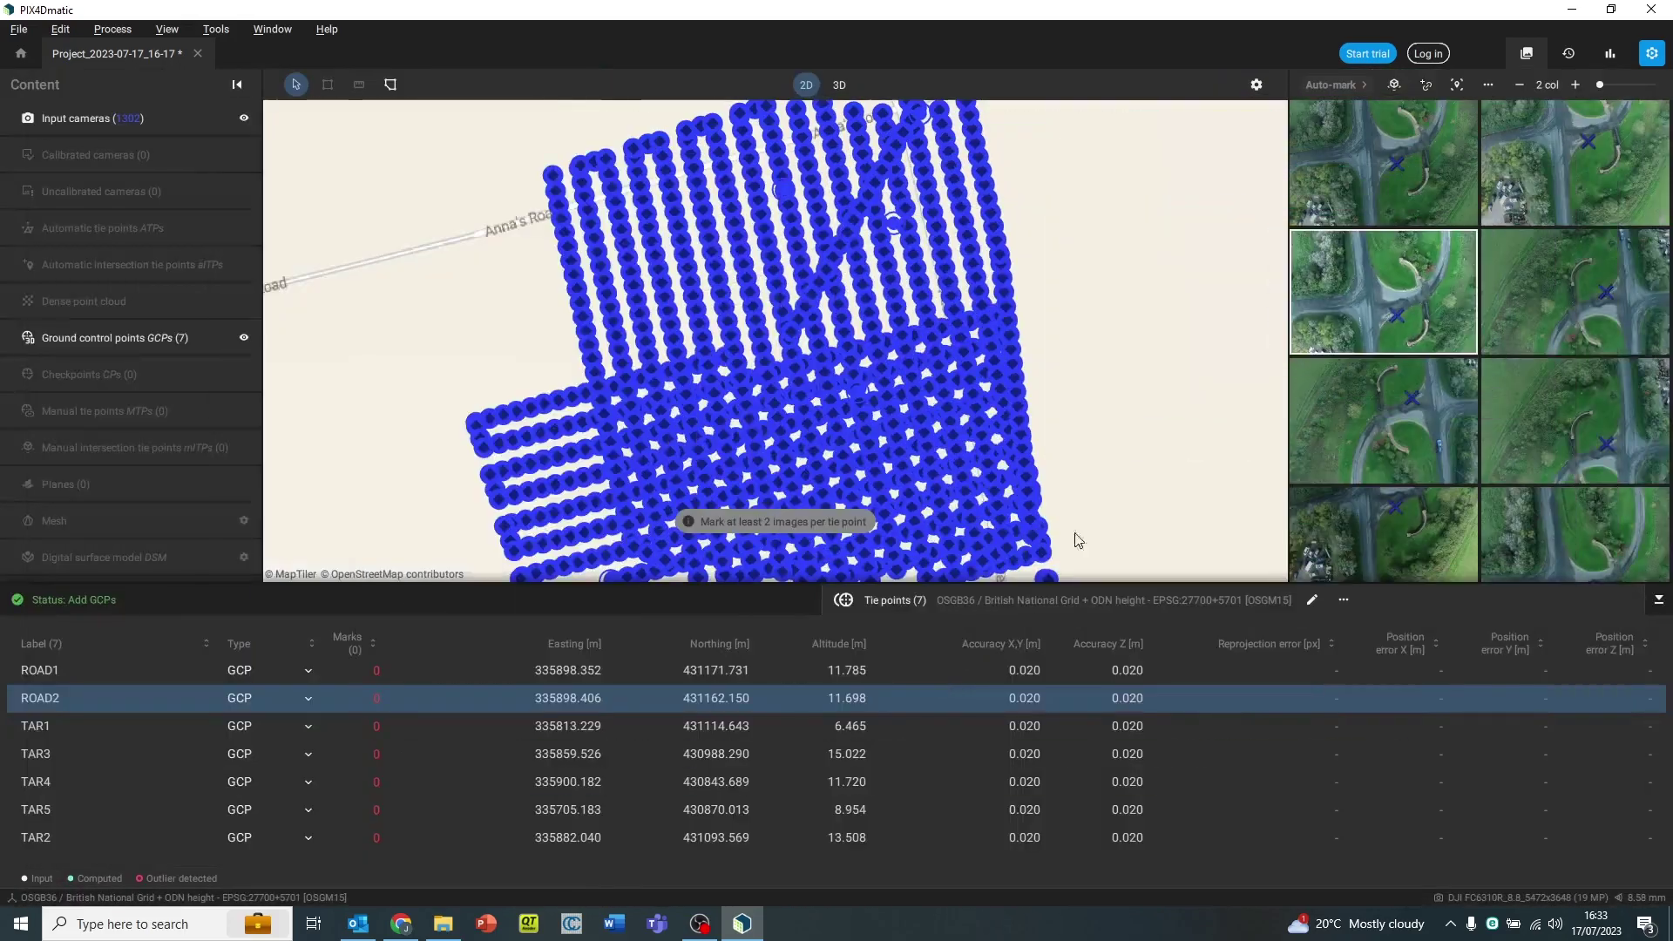
{"action": "left_click", "coordinate": [414, 816]}
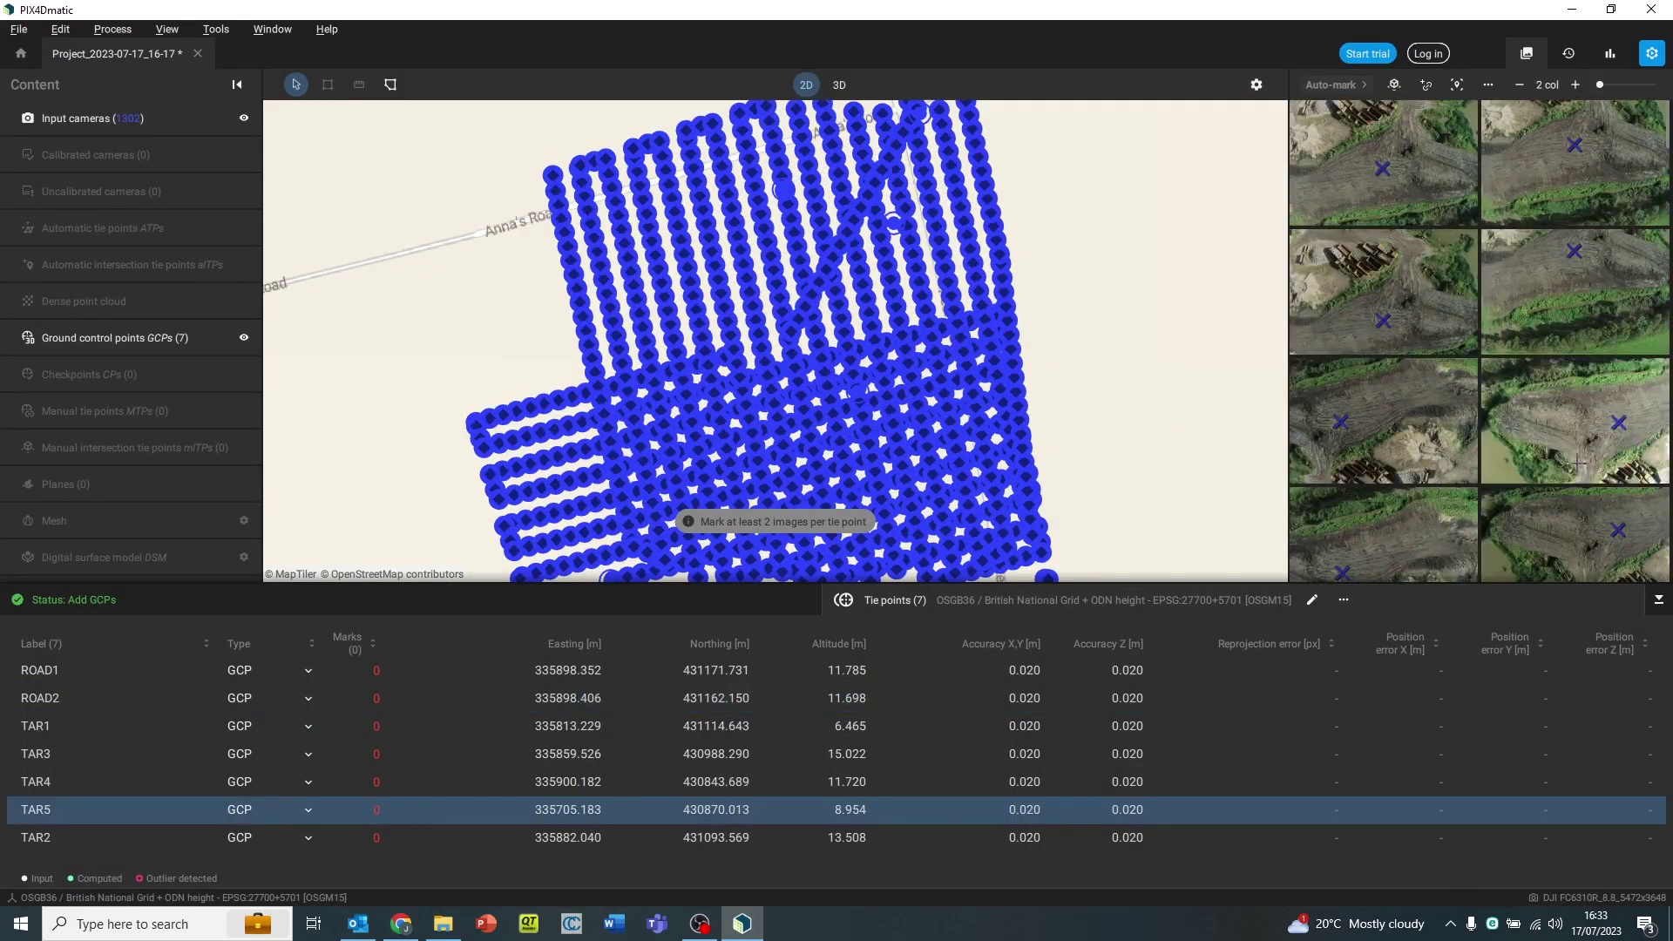
{"action": "double_click", "coordinate": [1312, 381]}
{"action": "key", "text": "Escape"}
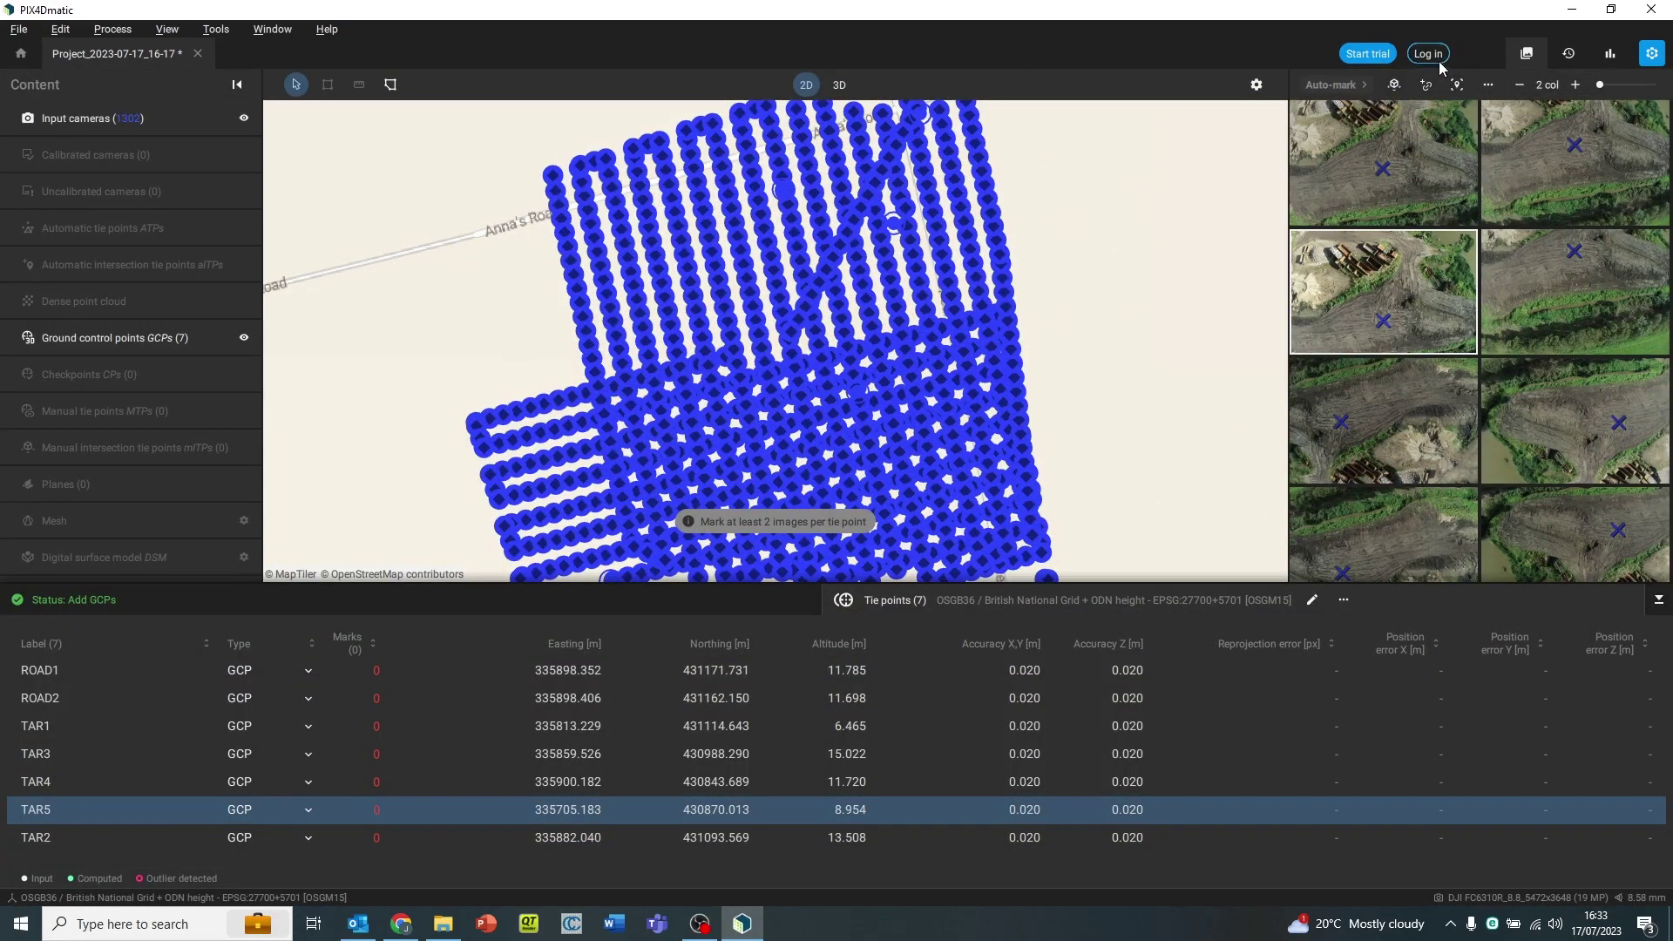
Enable Calibration in the processing options with the Large scale and corridor template.
{"action": "left_click", "coordinate": [1652, 54]}
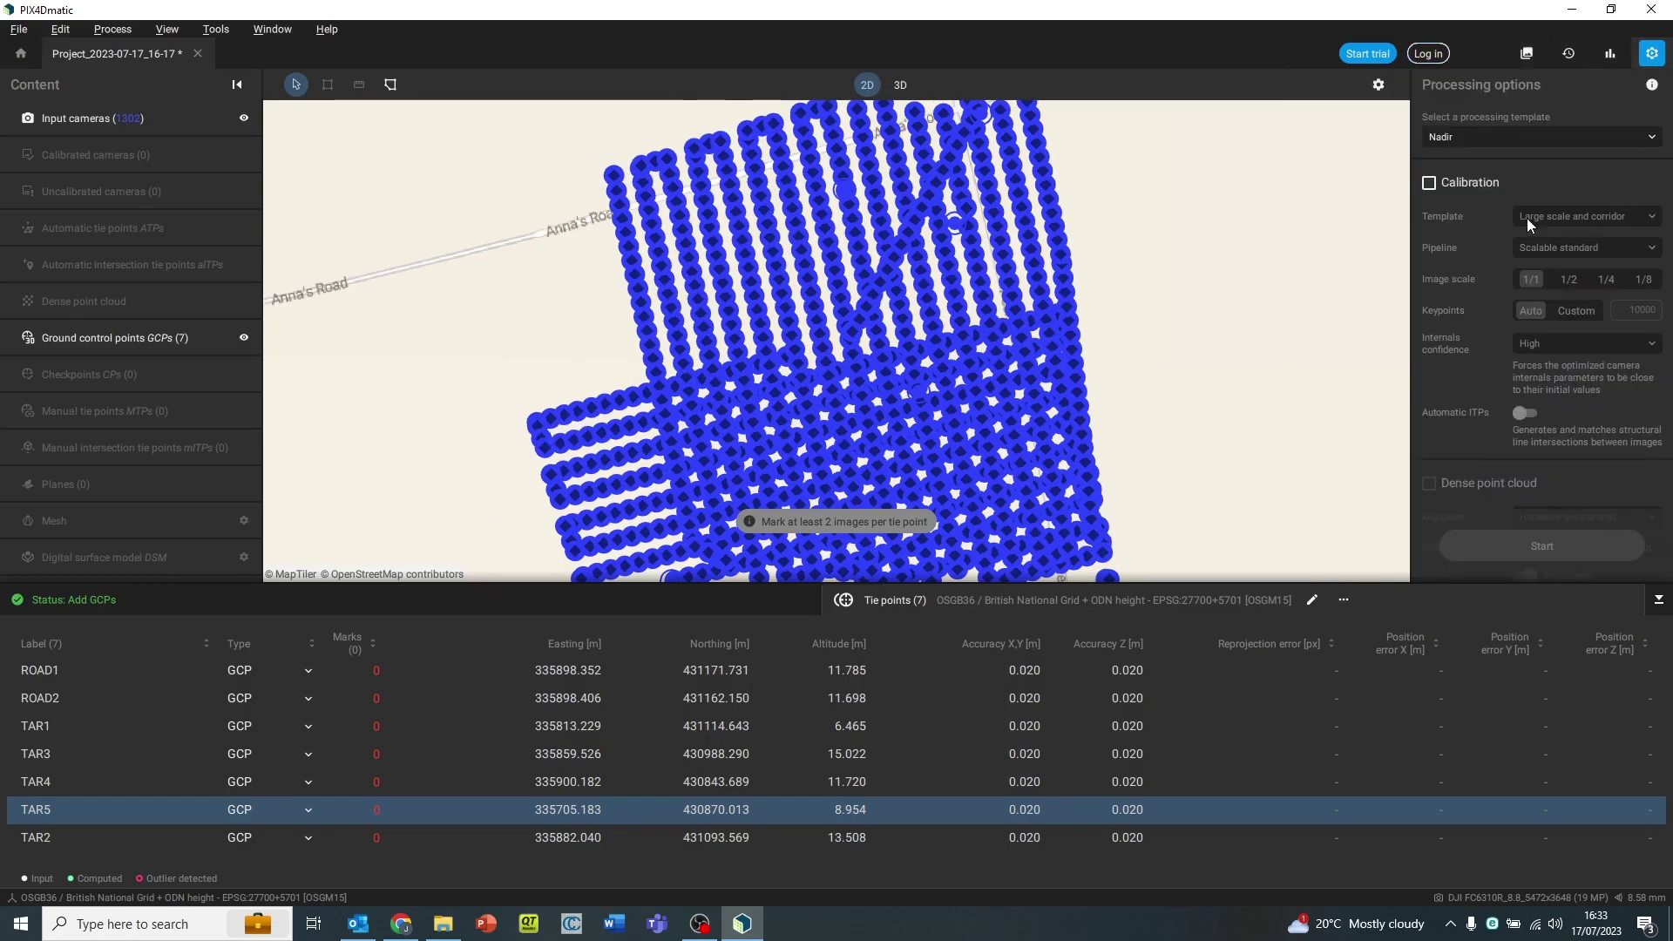
{"action": "left_click", "coordinate": [1446, 183]}
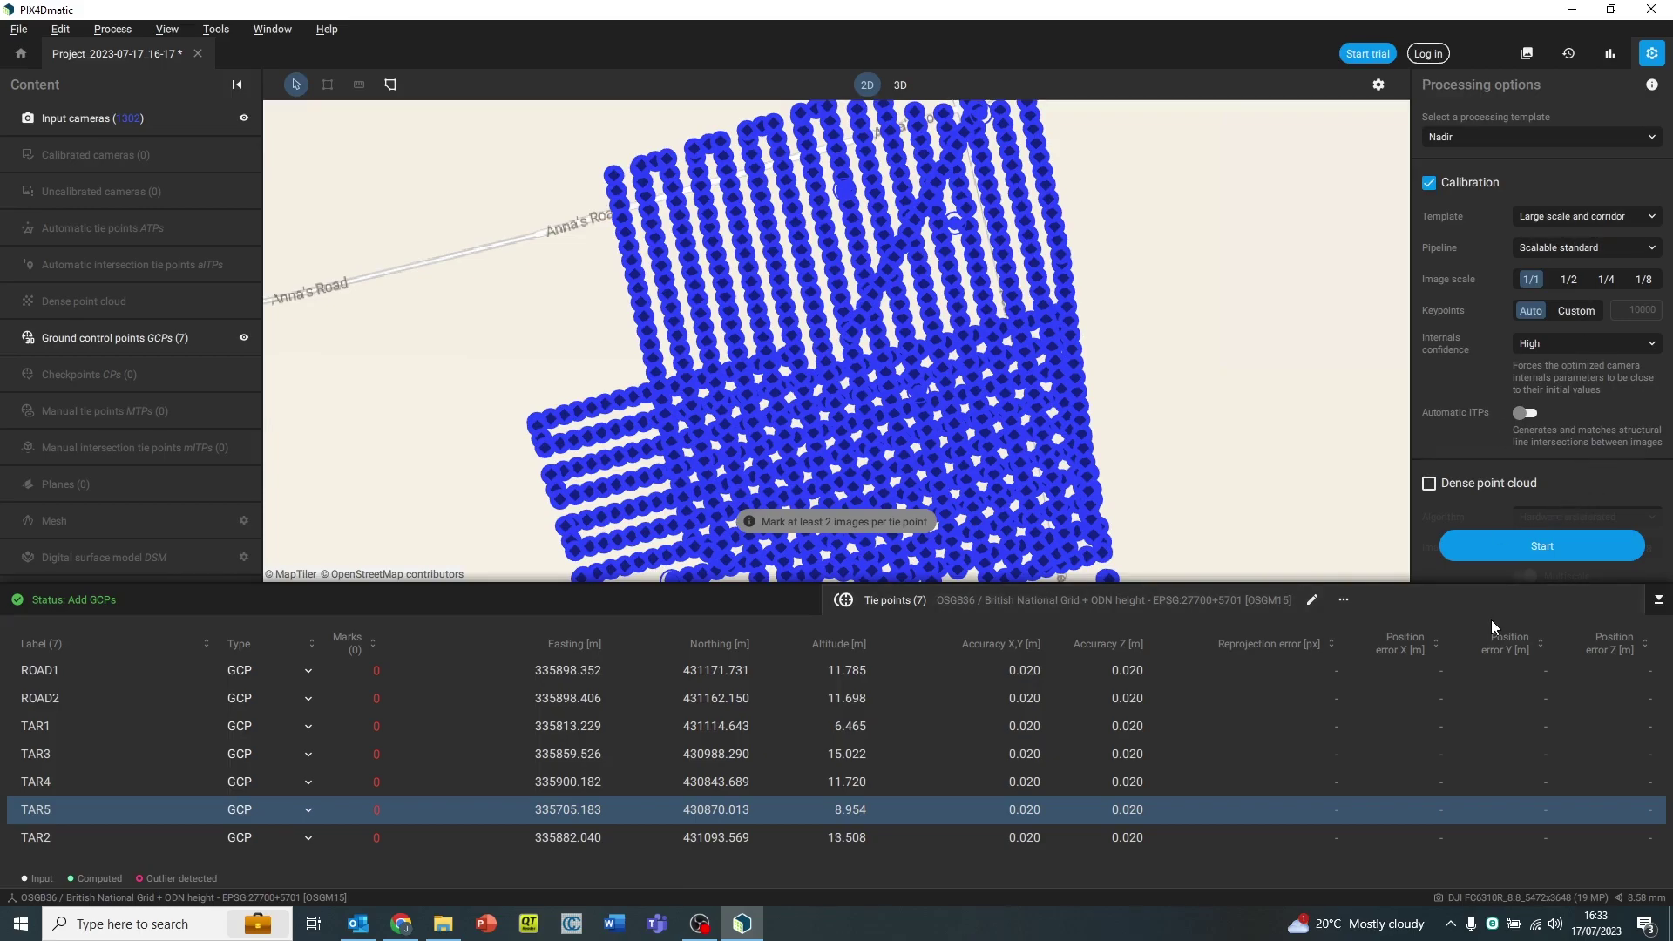
Calibrate the scene, then mark TAR1 at its target centre and auto-mark it to 35 images.
{"action": "left_click", "coordinate": [1560, 547]}
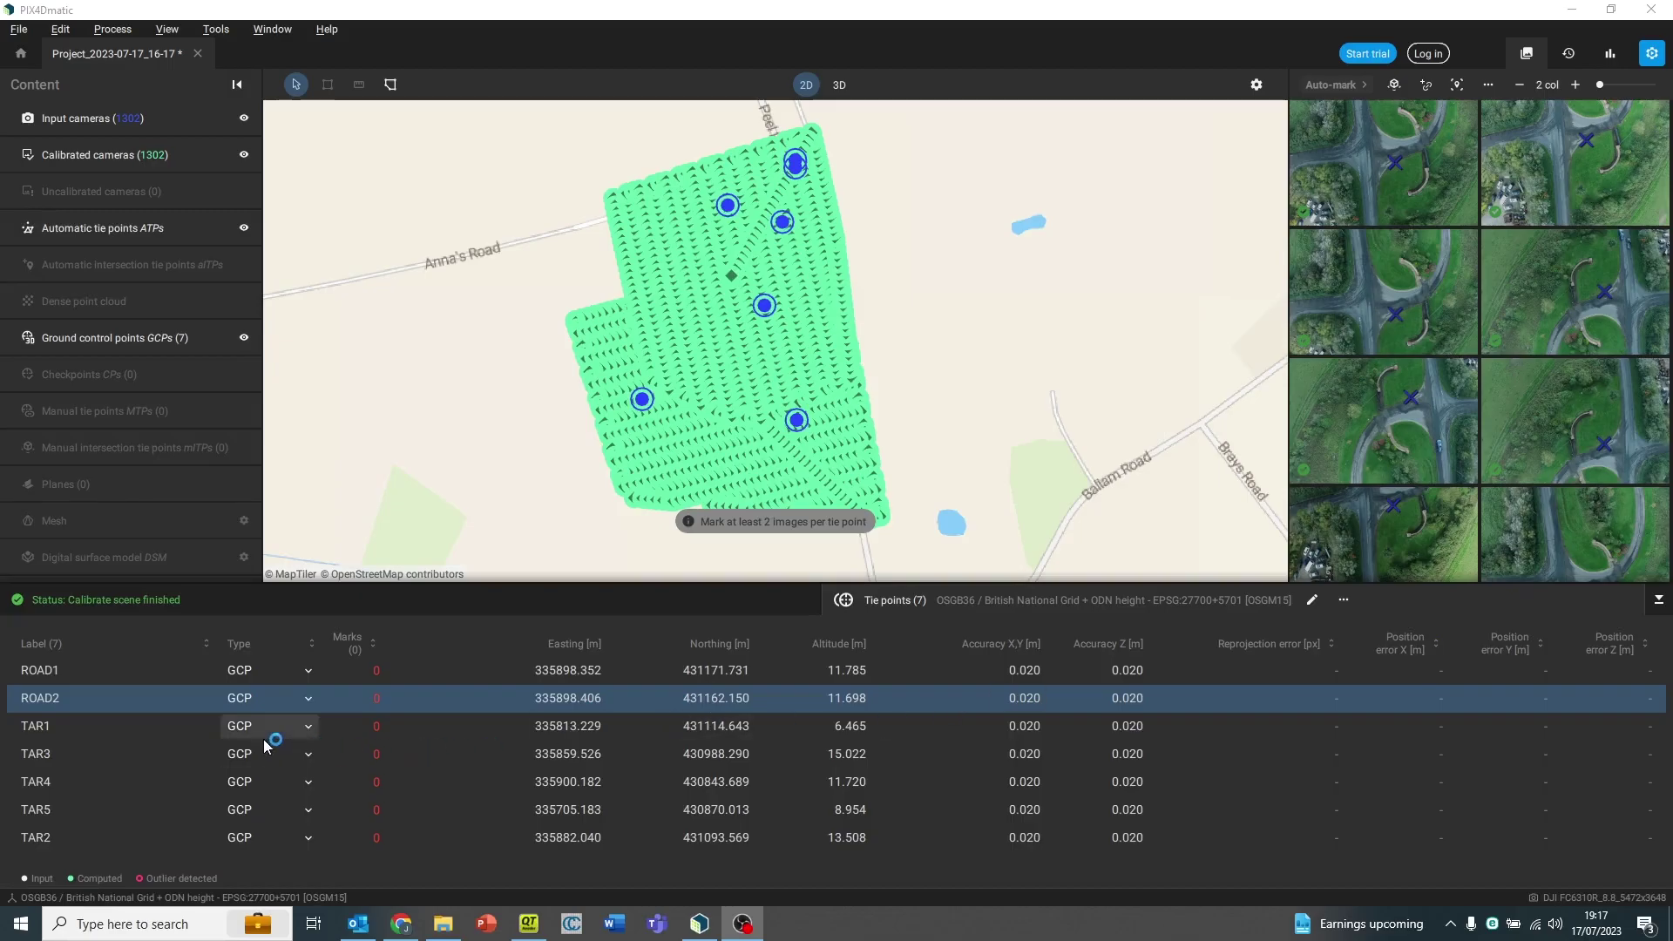
{"action": "left_click", "coordinate": [447, 725]}
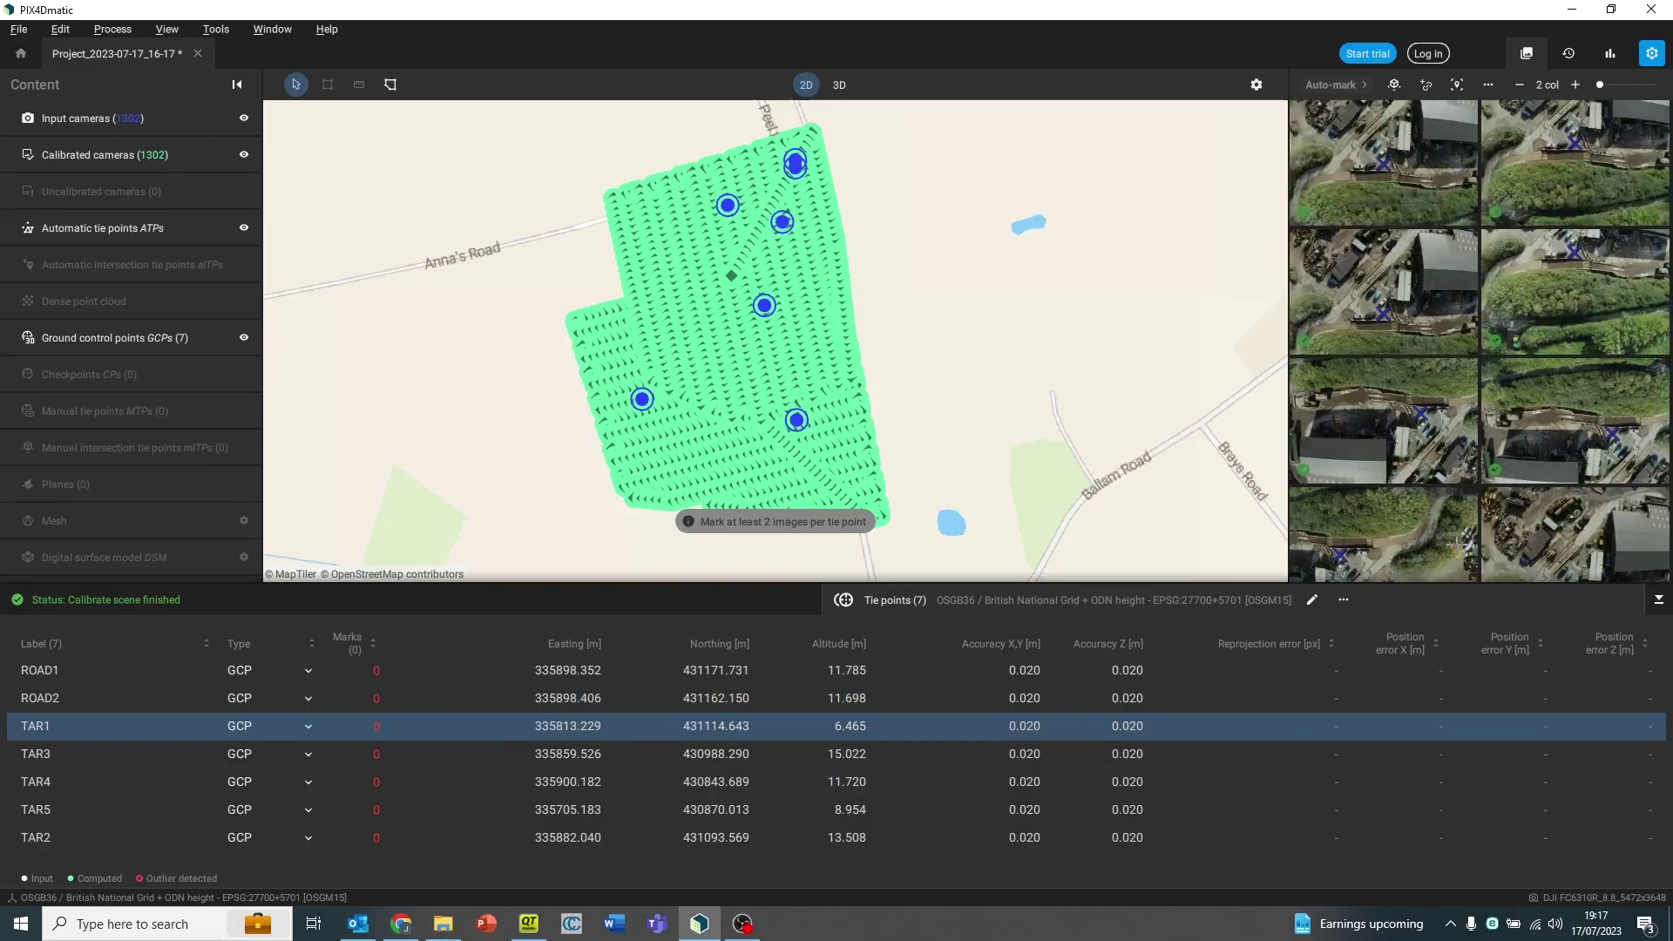
{"action": "double_click", "coordinate": [1345, 193]}
{"action": "scroll", "coordinate": [832, 484], "scroll_direction": "up", "scroll_amount": 10}
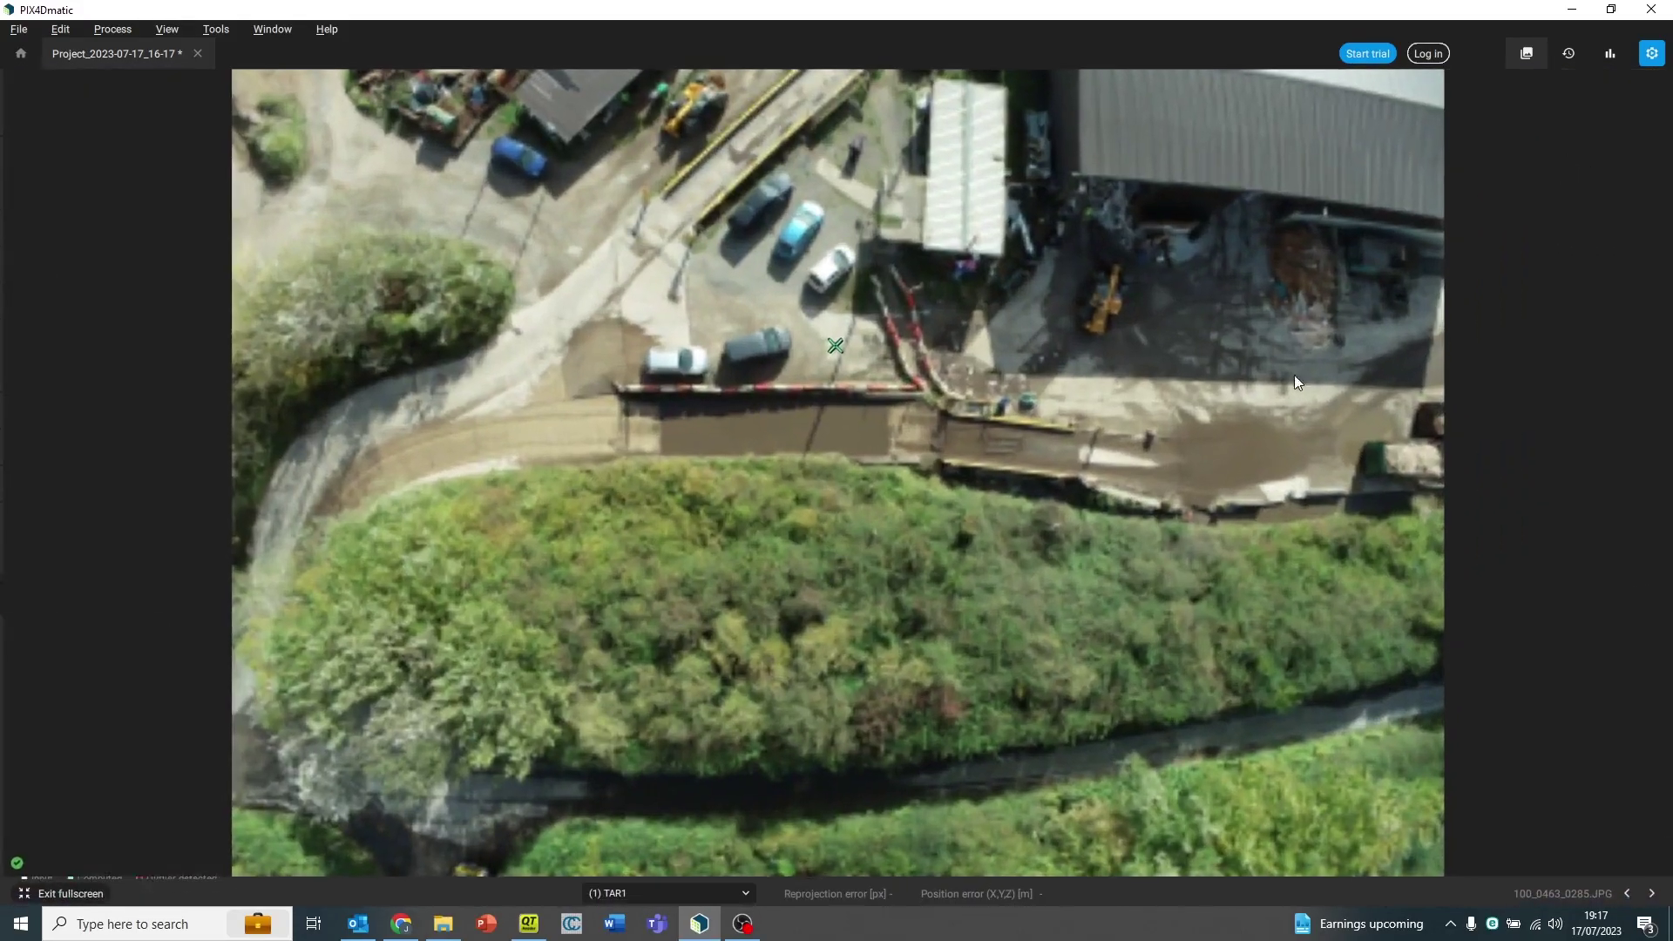
{"action": "scroll", "coordinate": [823, 342], "scroll_direction": "up", "scroll_amount": 10}
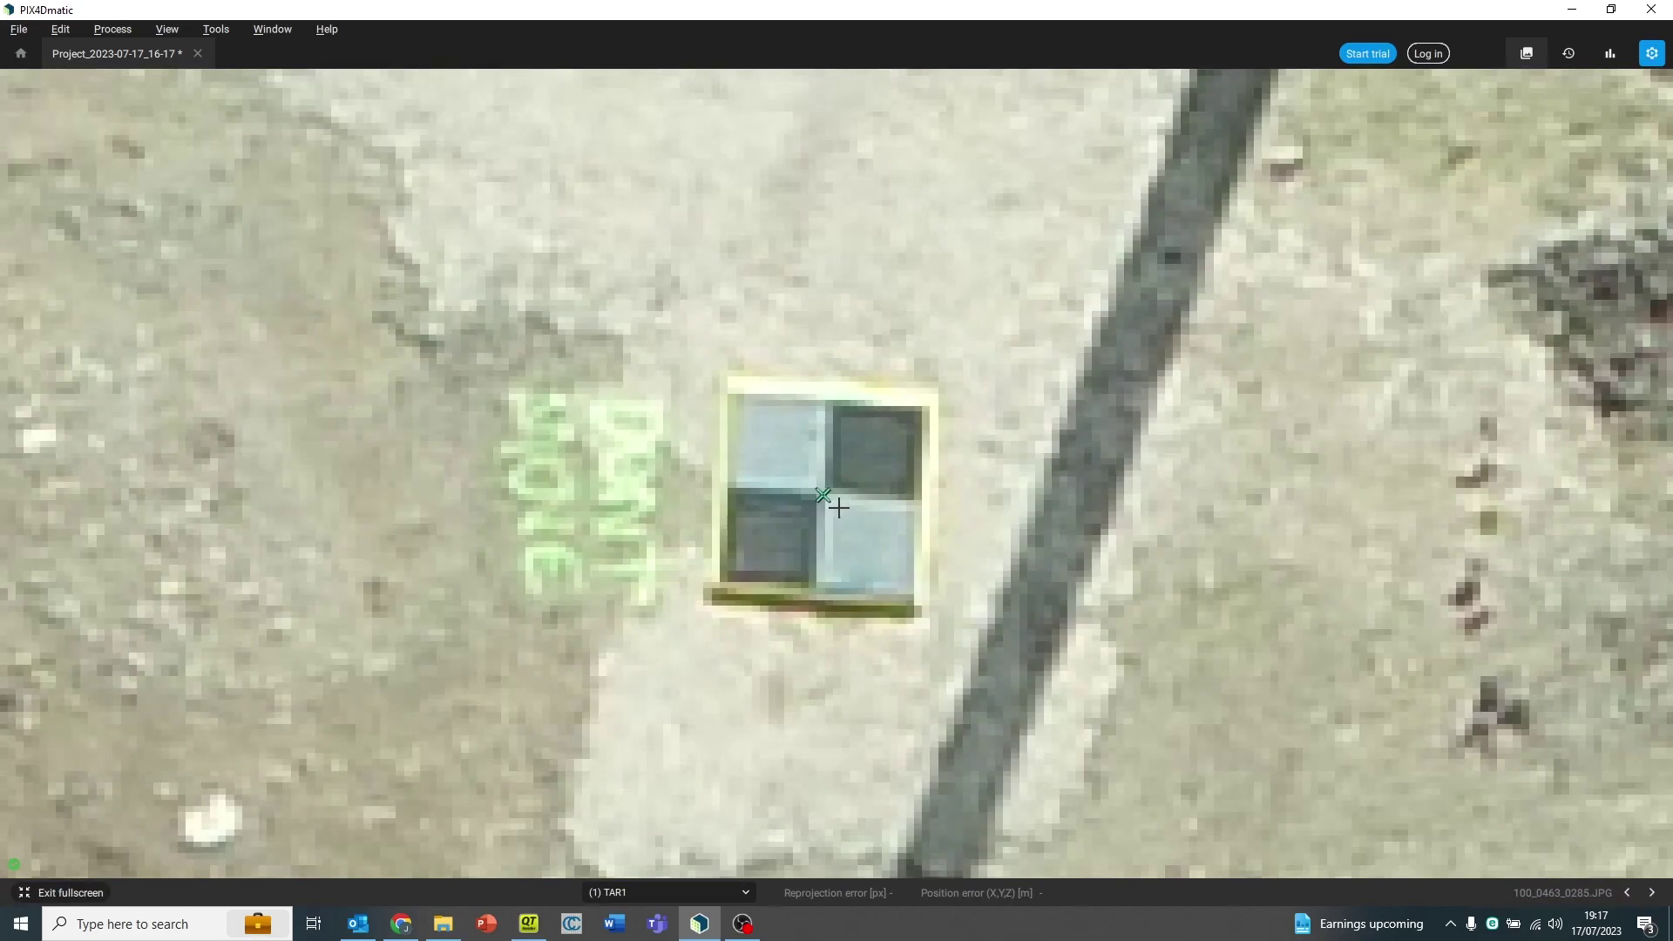
{"action": "left_click", "coordinate": [823, 494]}
{"action": "scroll", "coordinate": [824, 494], "scroll_direction": "down", "scroll_amount": 5}
{"action": "key", "text": "Escape"}
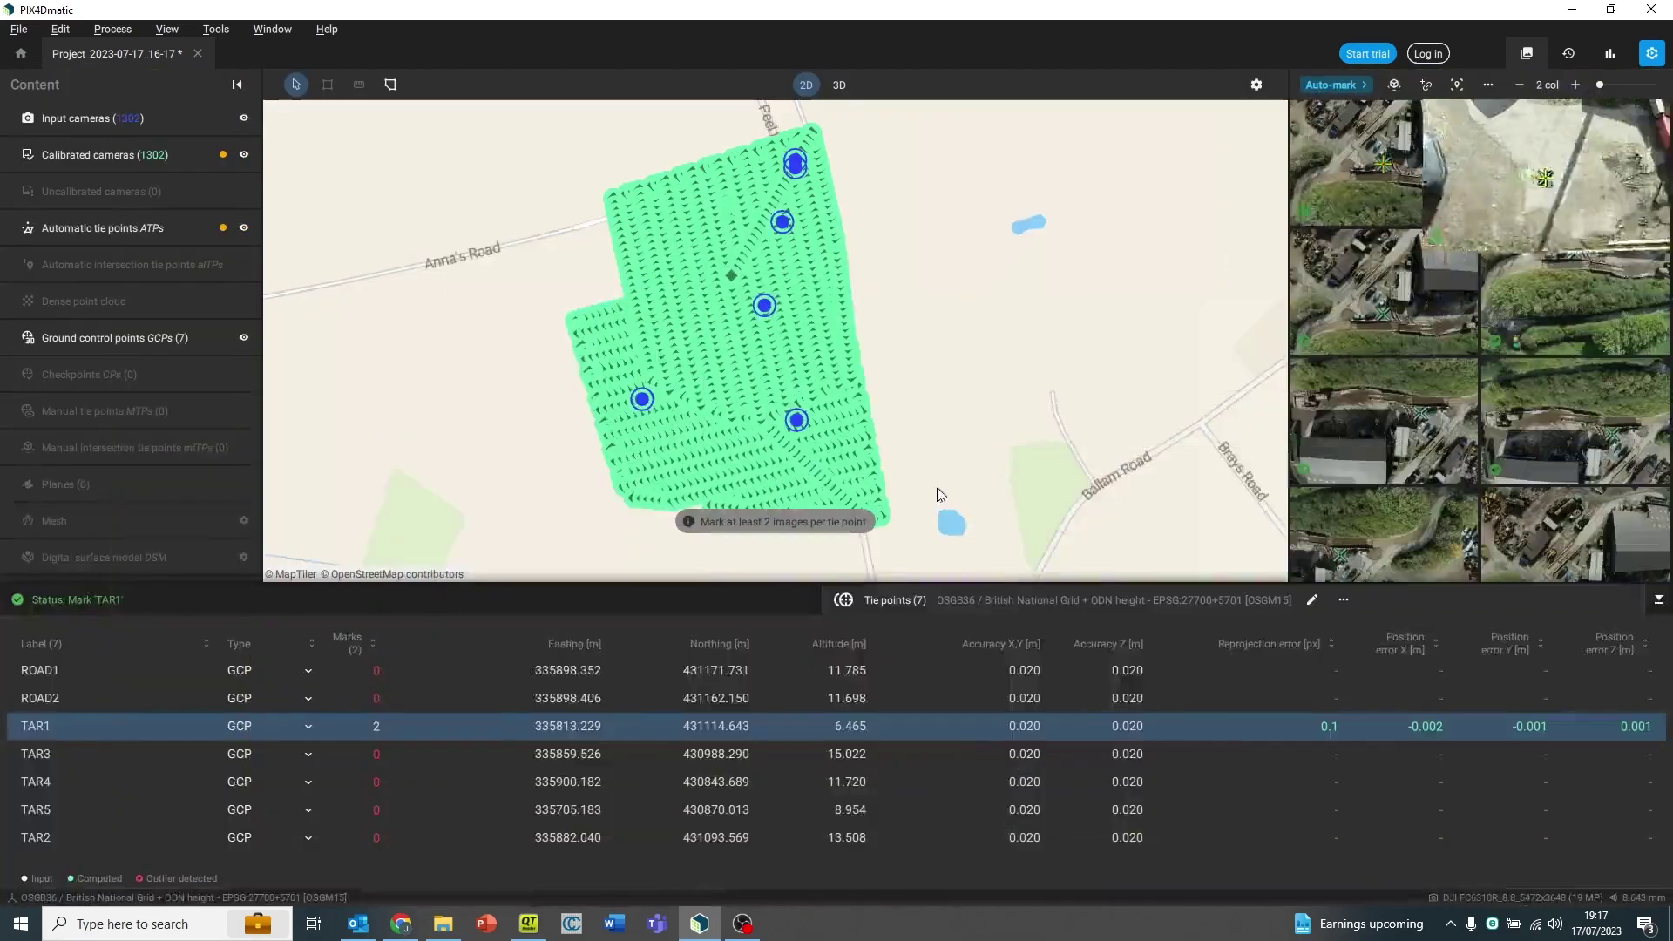
{"action": "left_click", "coordinate": [1331, 85]}
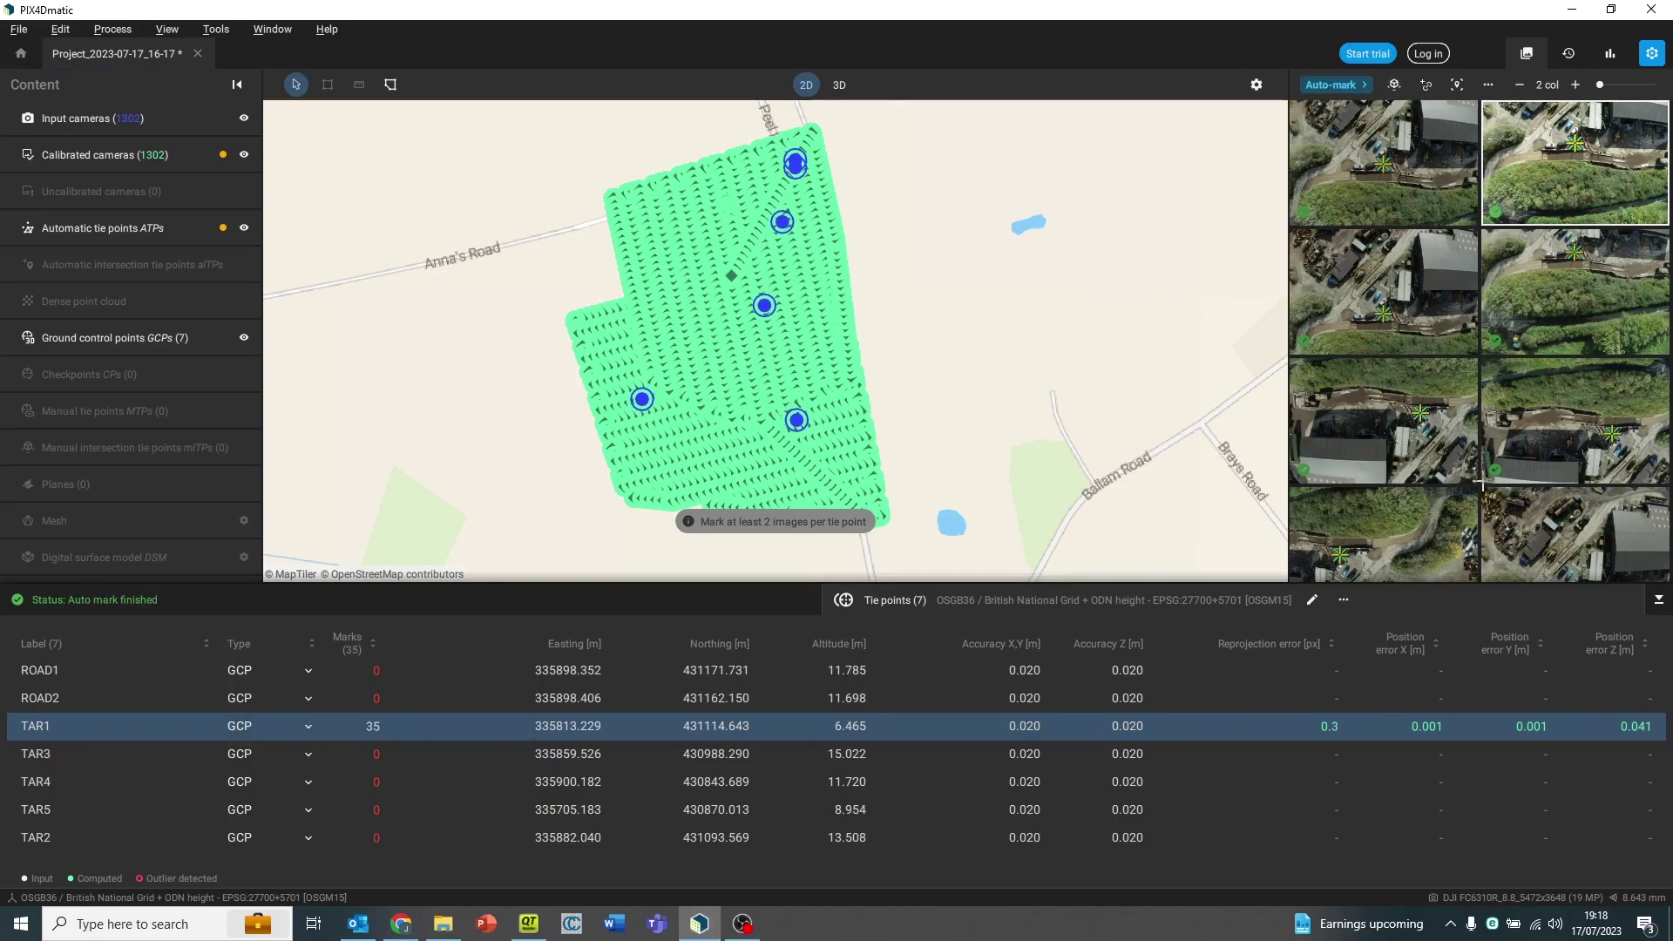
{"action": "left_click", "coordinate": [1560, 427]}
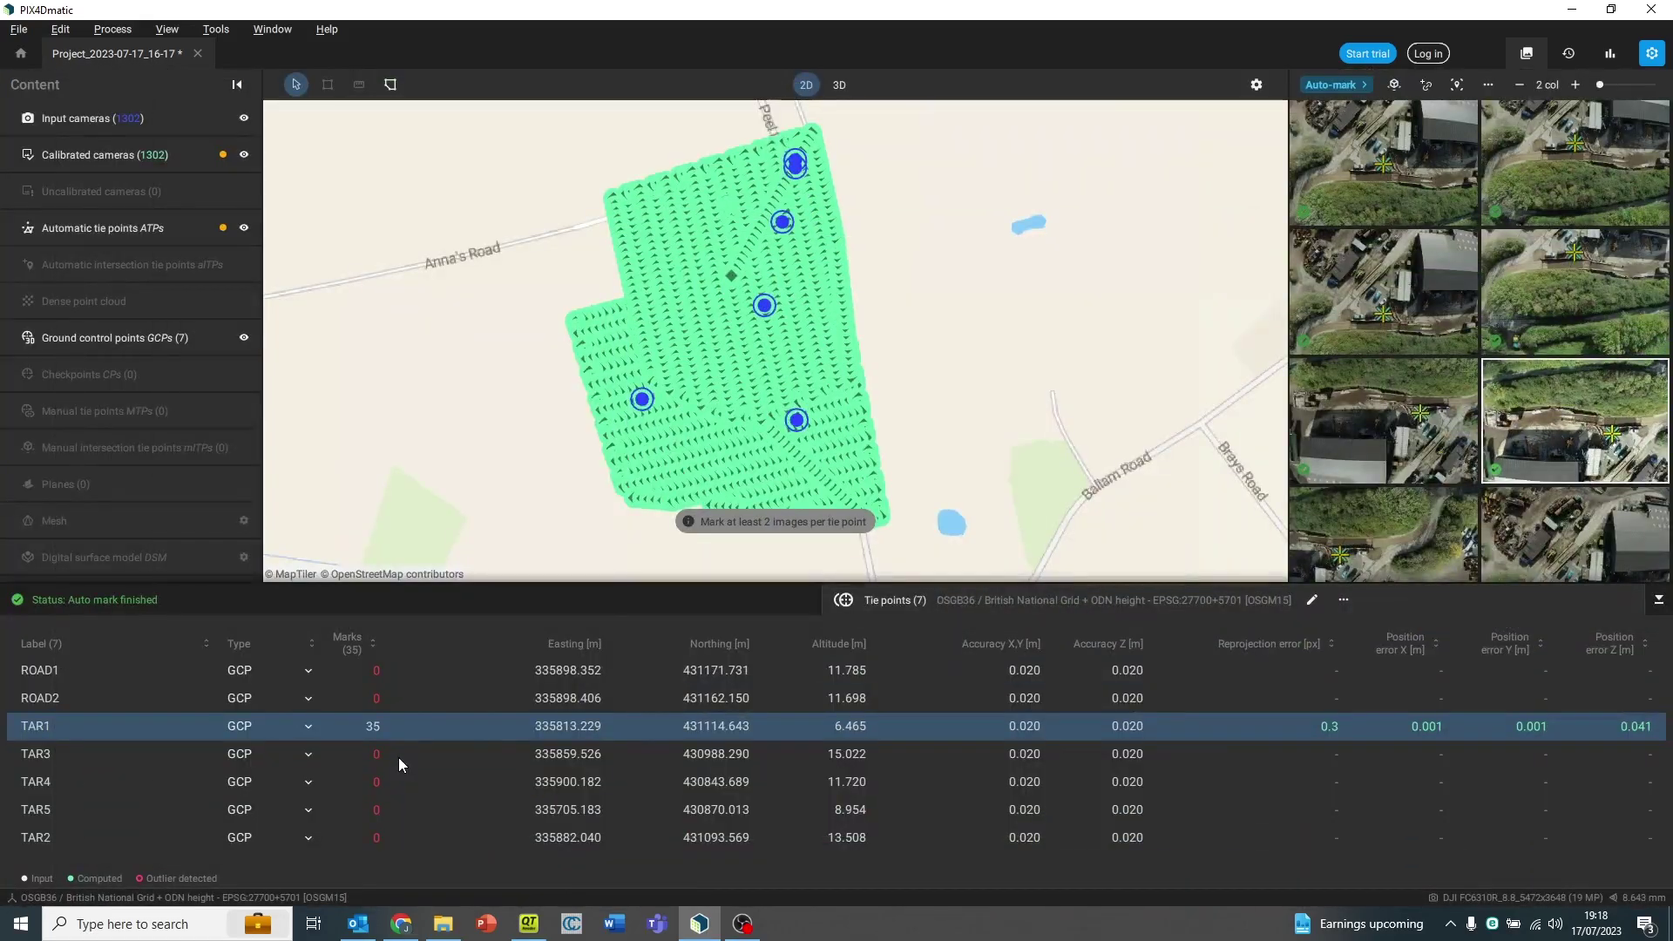
Mark TAR3 at its target centre in two images, reaching 48 marks.
{"action": "left_click", "coordinate": [398, 756]}
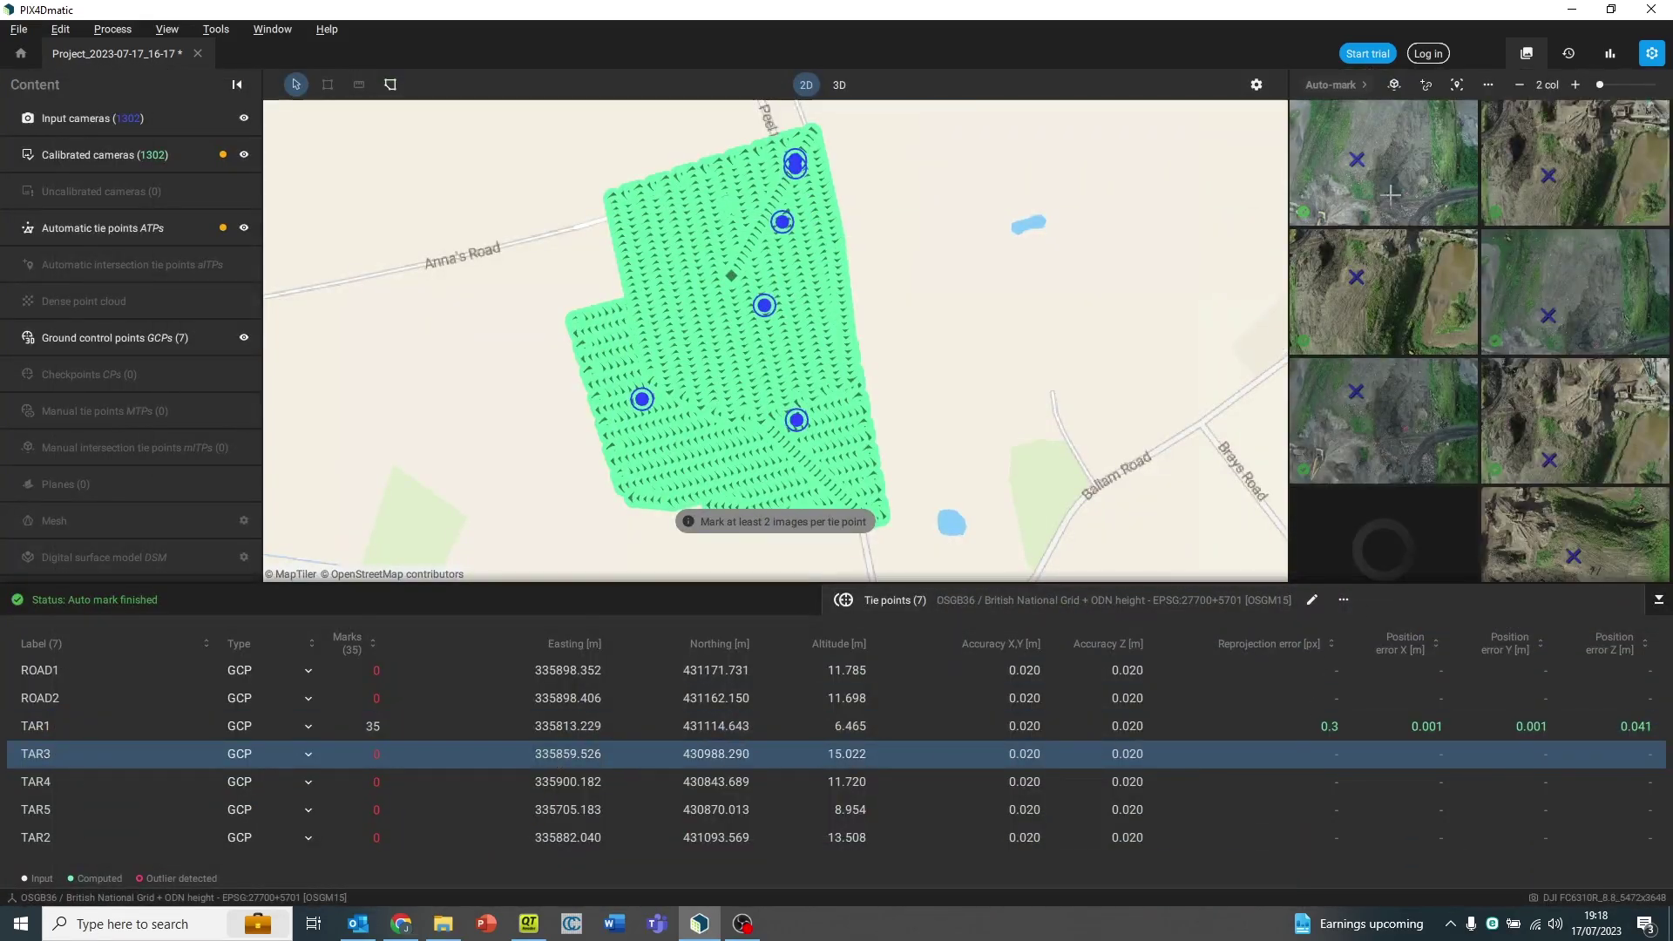
{"action": "double_click", "coordinate": [1391, 193]}
{"action": "scroll", "coordinate": [265, 508], "scroll_direction": "up", "scroll_amount": 6}
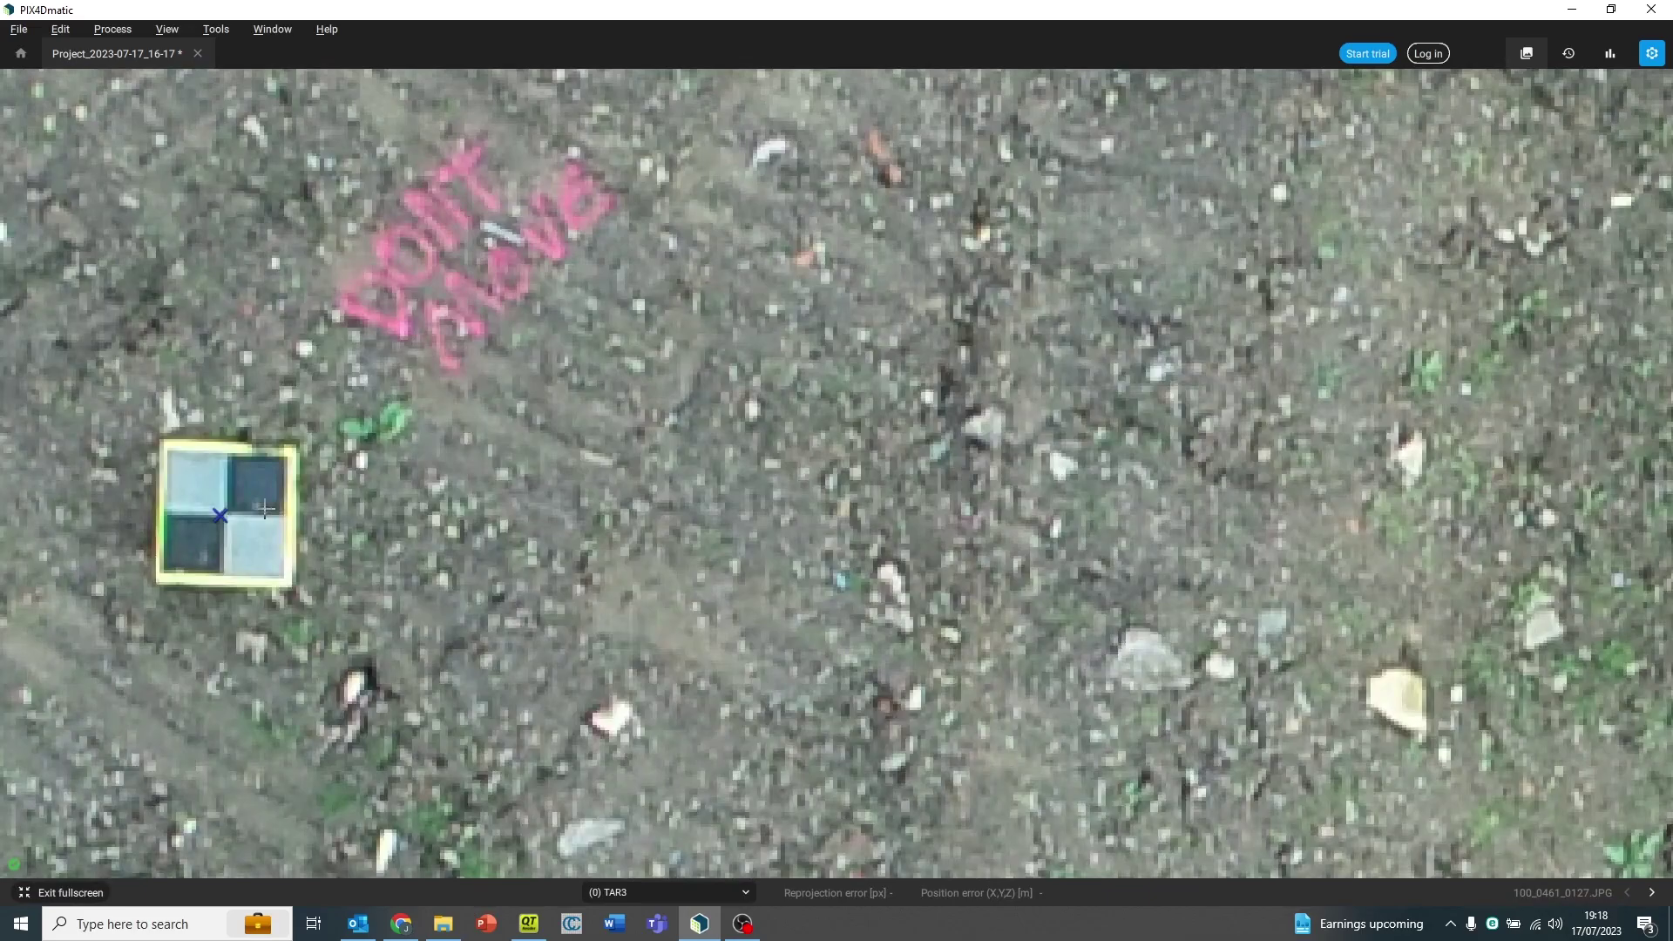
{"action": "left_click", "coordinate": [223, 515]}
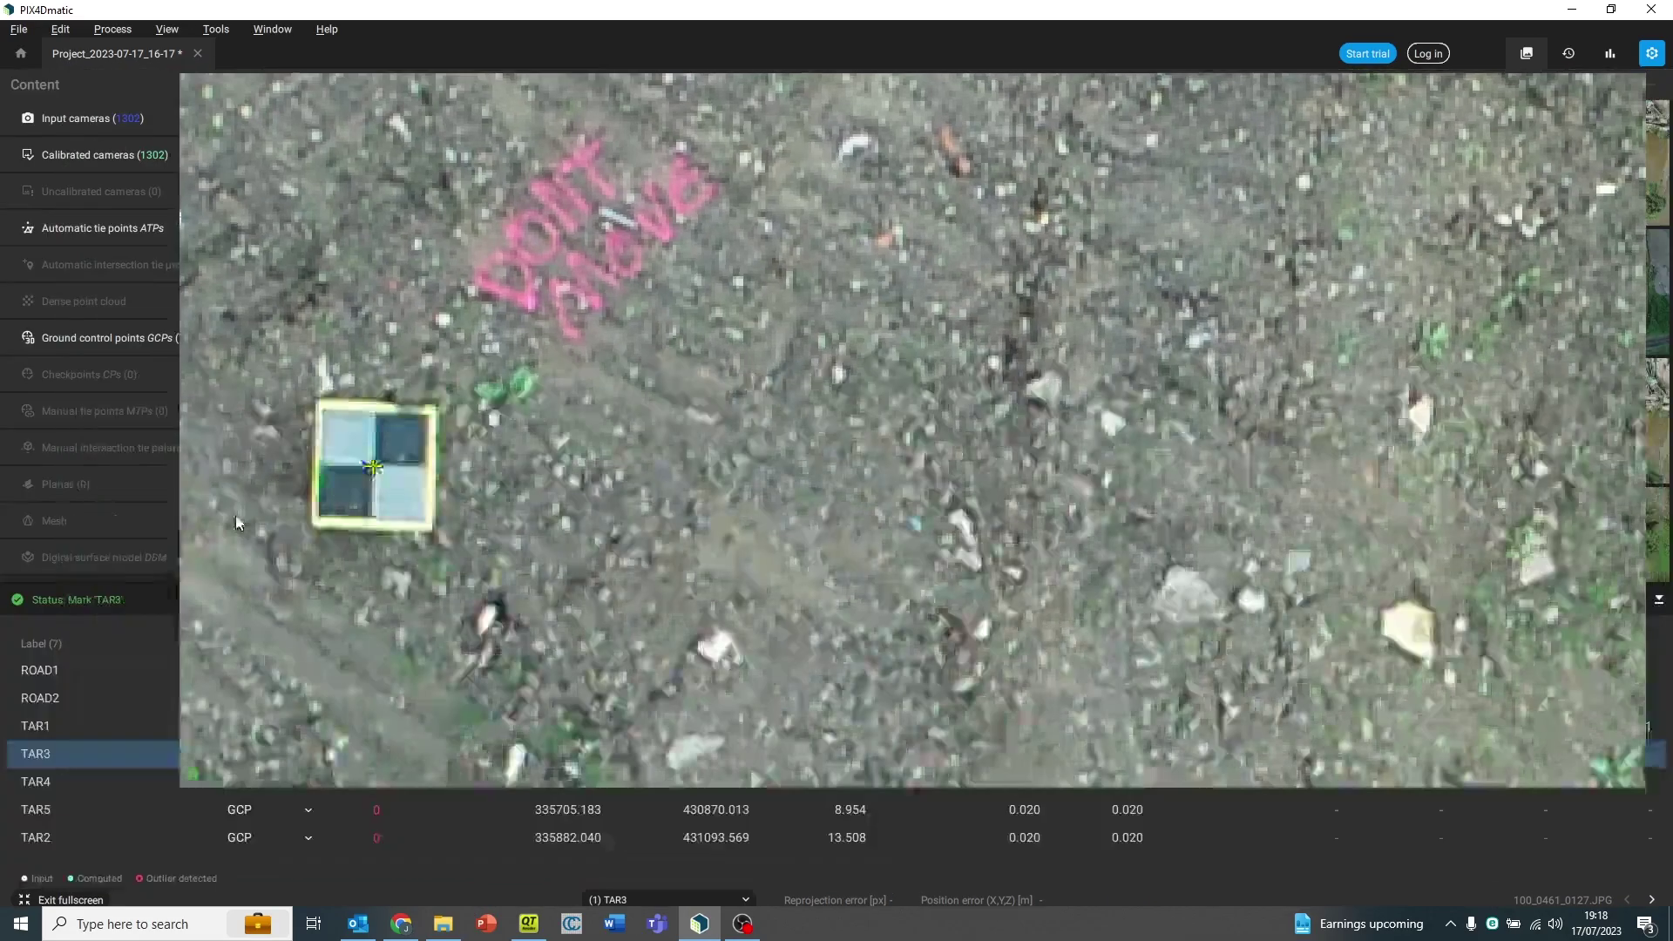
{"action": "scroll", "coordinate": [637, 603], "scroll_direction": "up", "scroll_amount": 6}
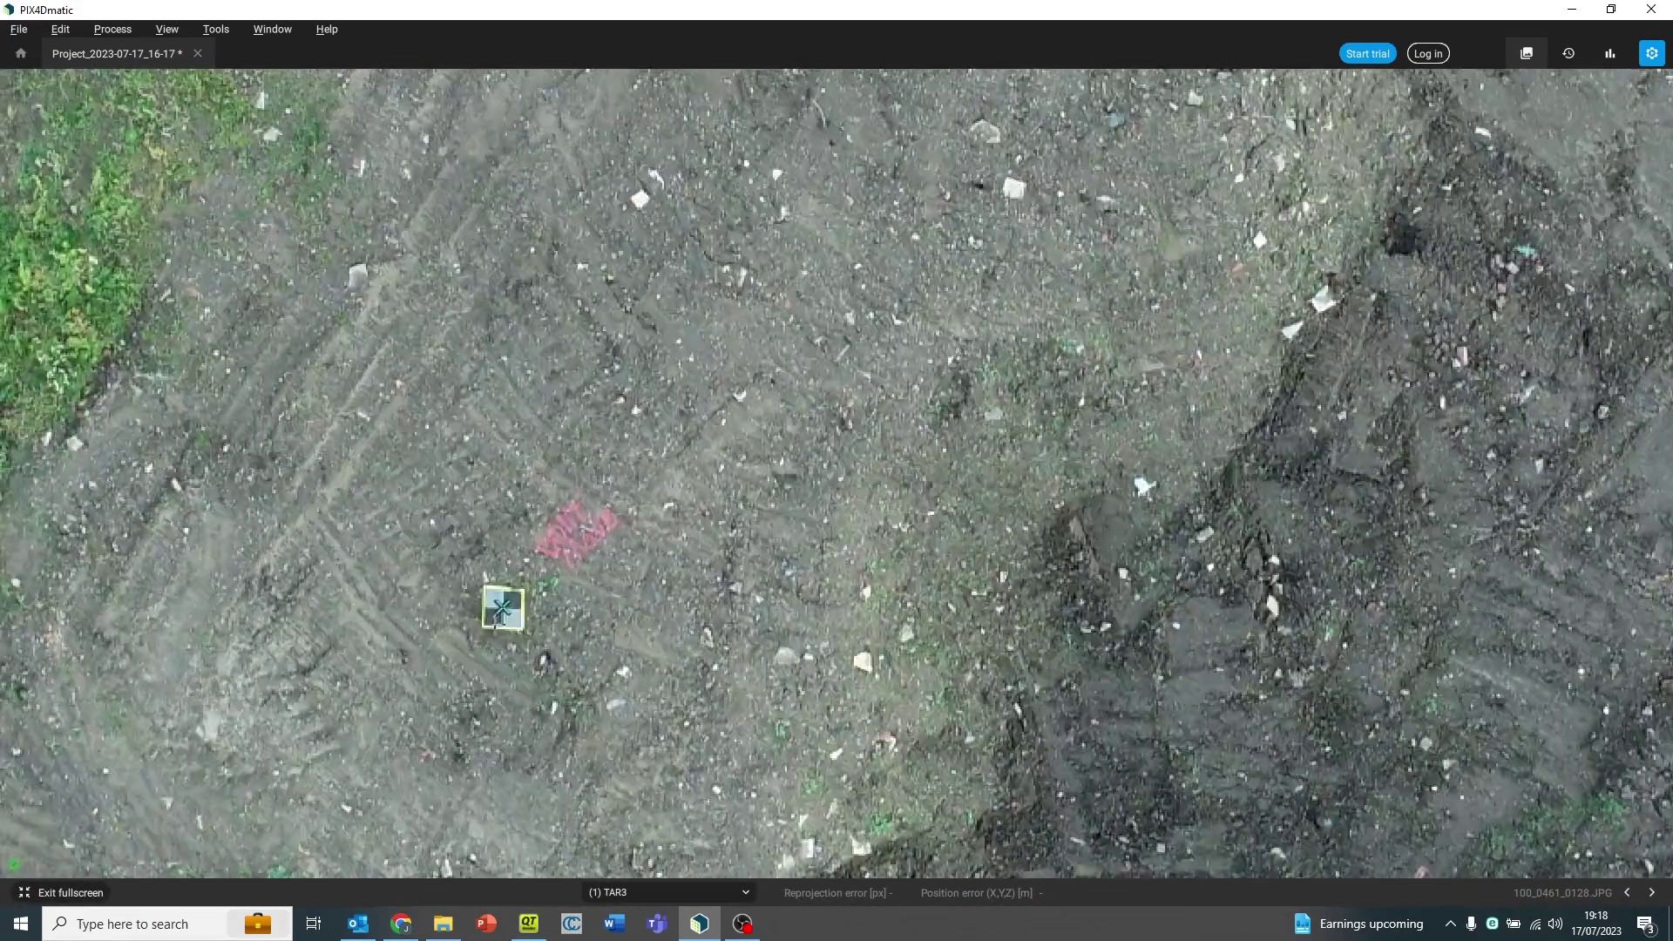
{"action": "left_click", "coordinate": [609, 584]}
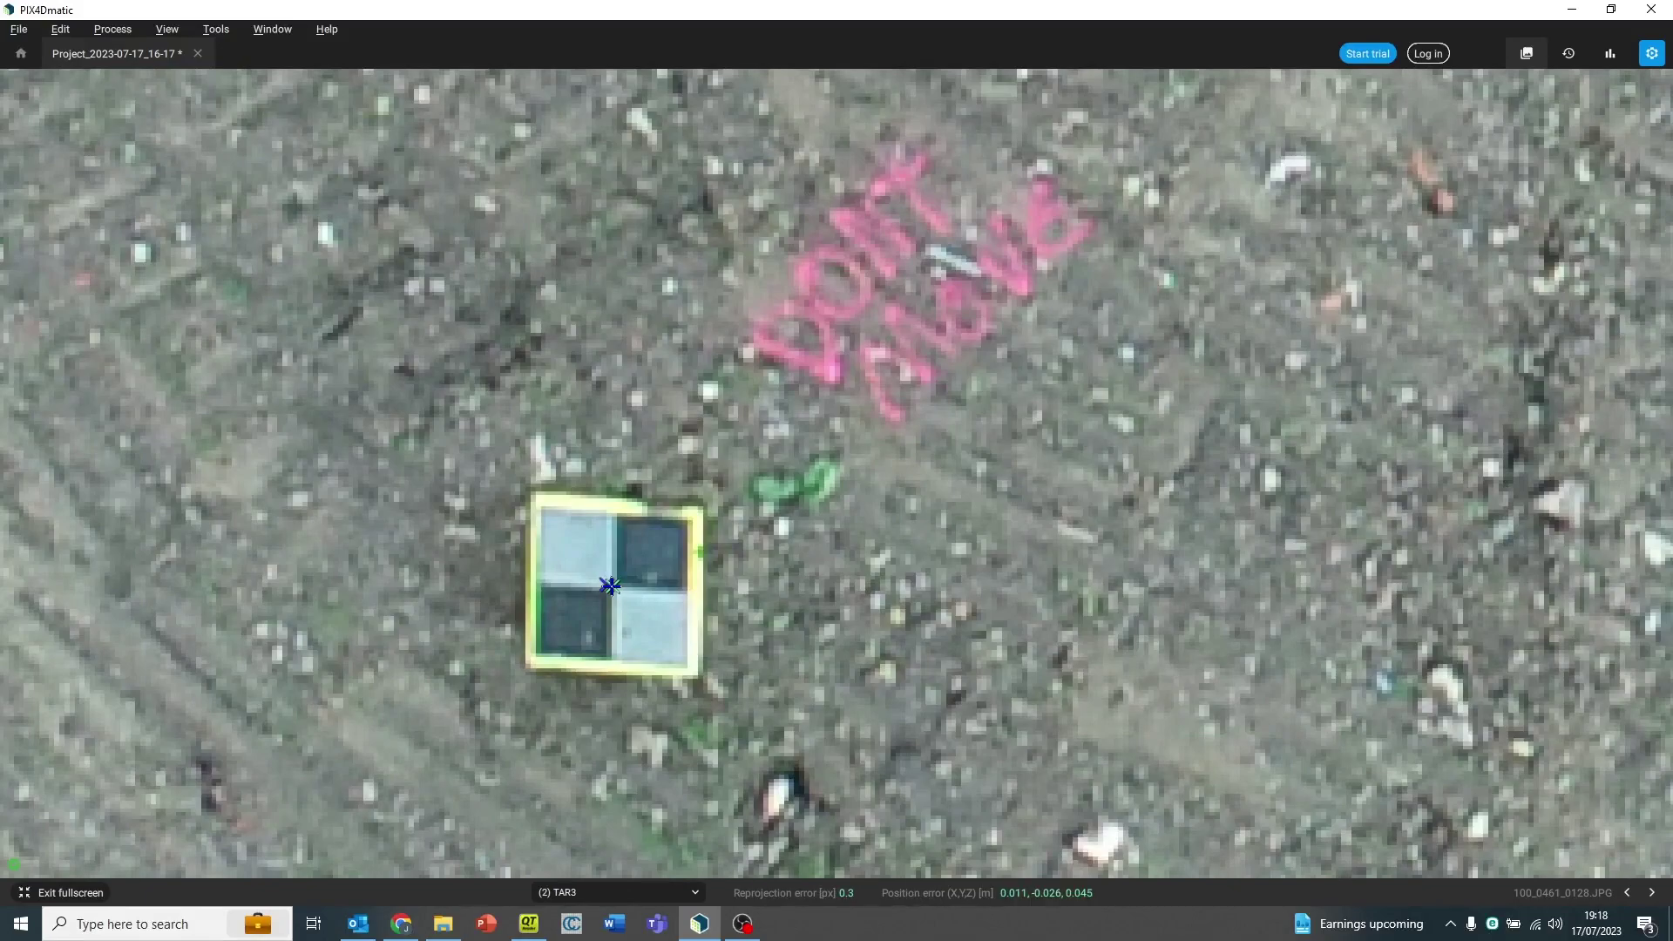
{"action": "key", "text": "Escape"}
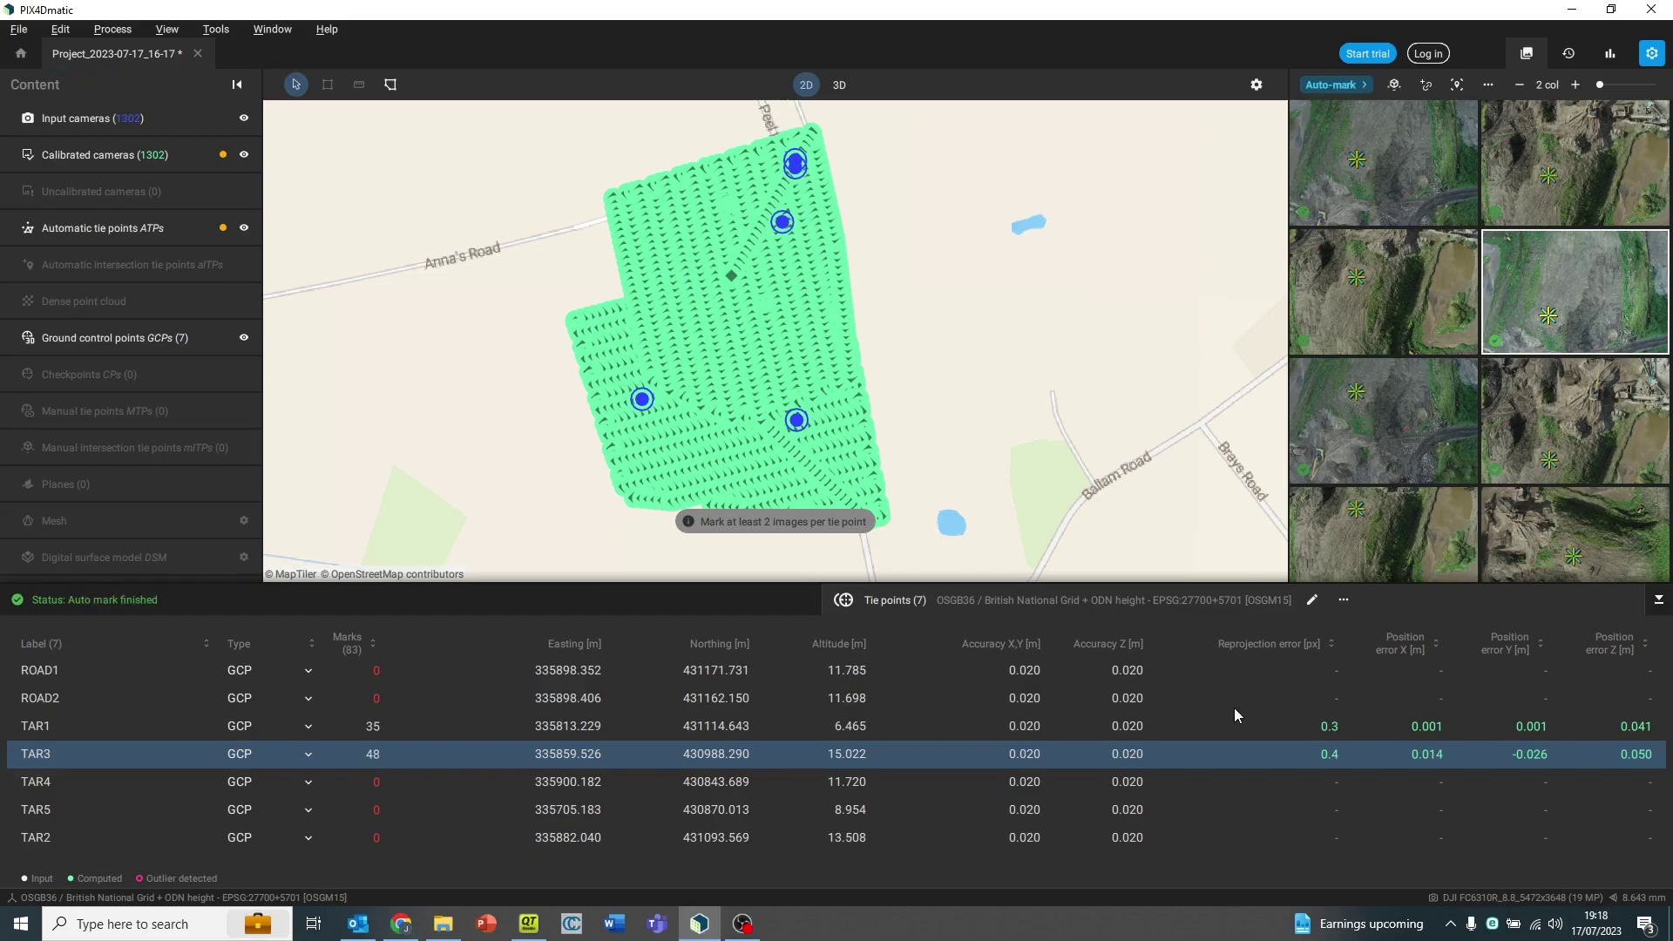
Mark TAR4 at its target centre in four zoomed-in images, reaching 36 marks.
{"action": "left_click", "coordinate": [485, 792]}
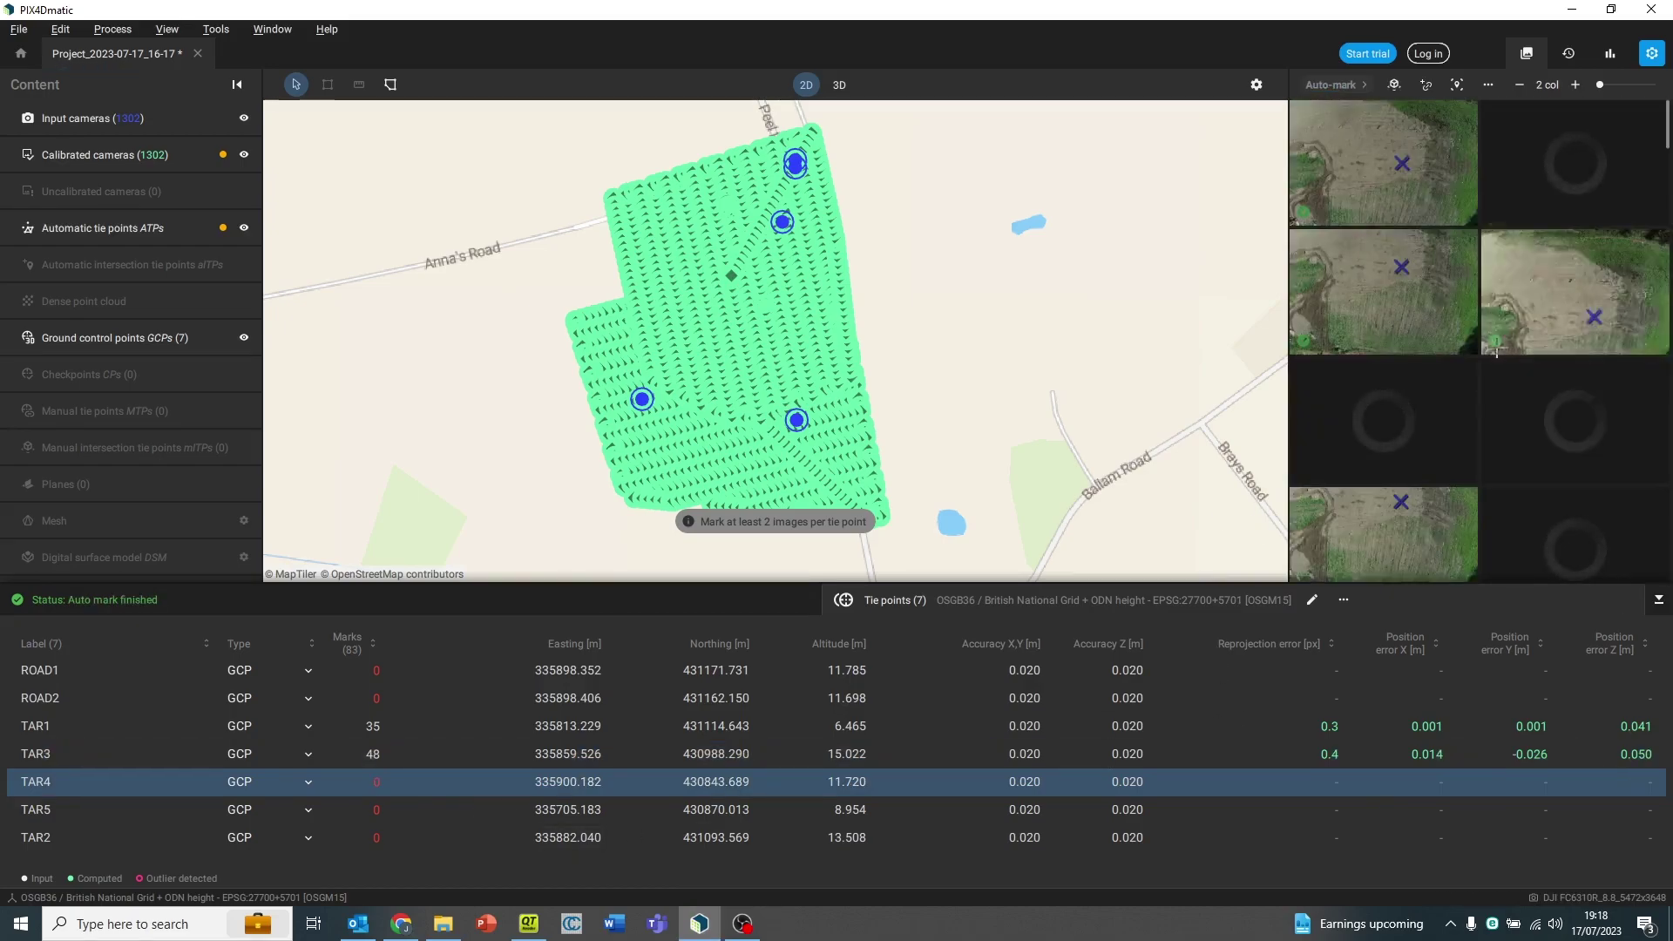
{"action": "double_click", "coordinate": [1375, 168]}
{"action": "scroll", "coordinate": [1107, 542], "scroll_direction": "up", "scroll_amount": 10}
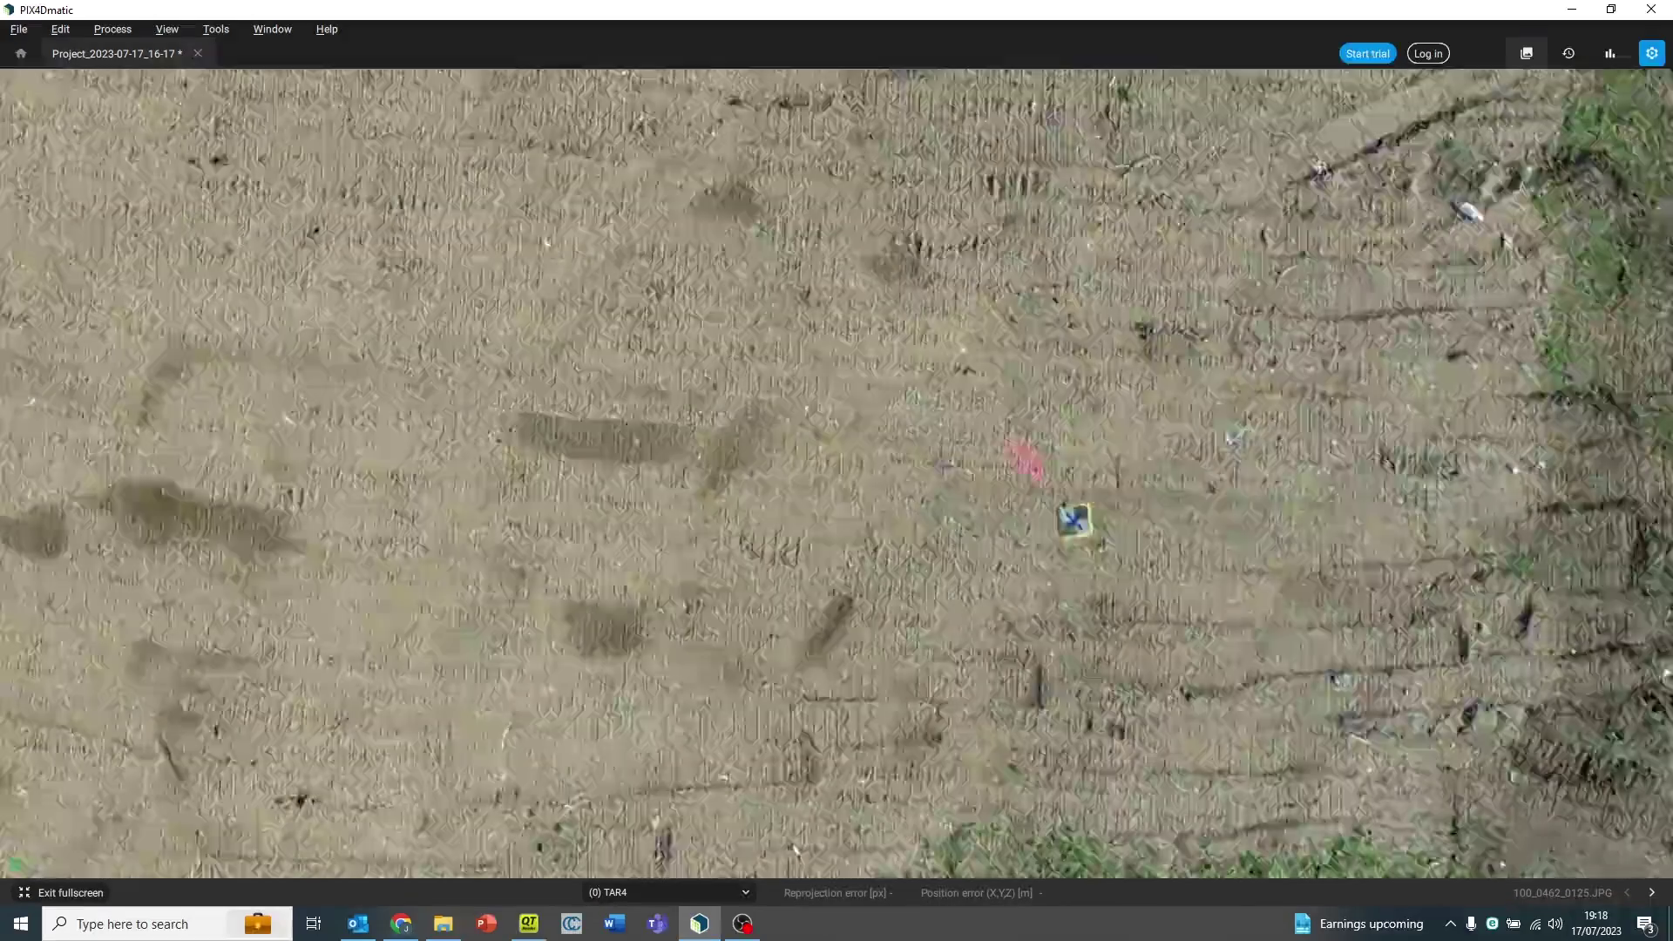
{"action": "left_click", "coordinate": [1037, 520]}
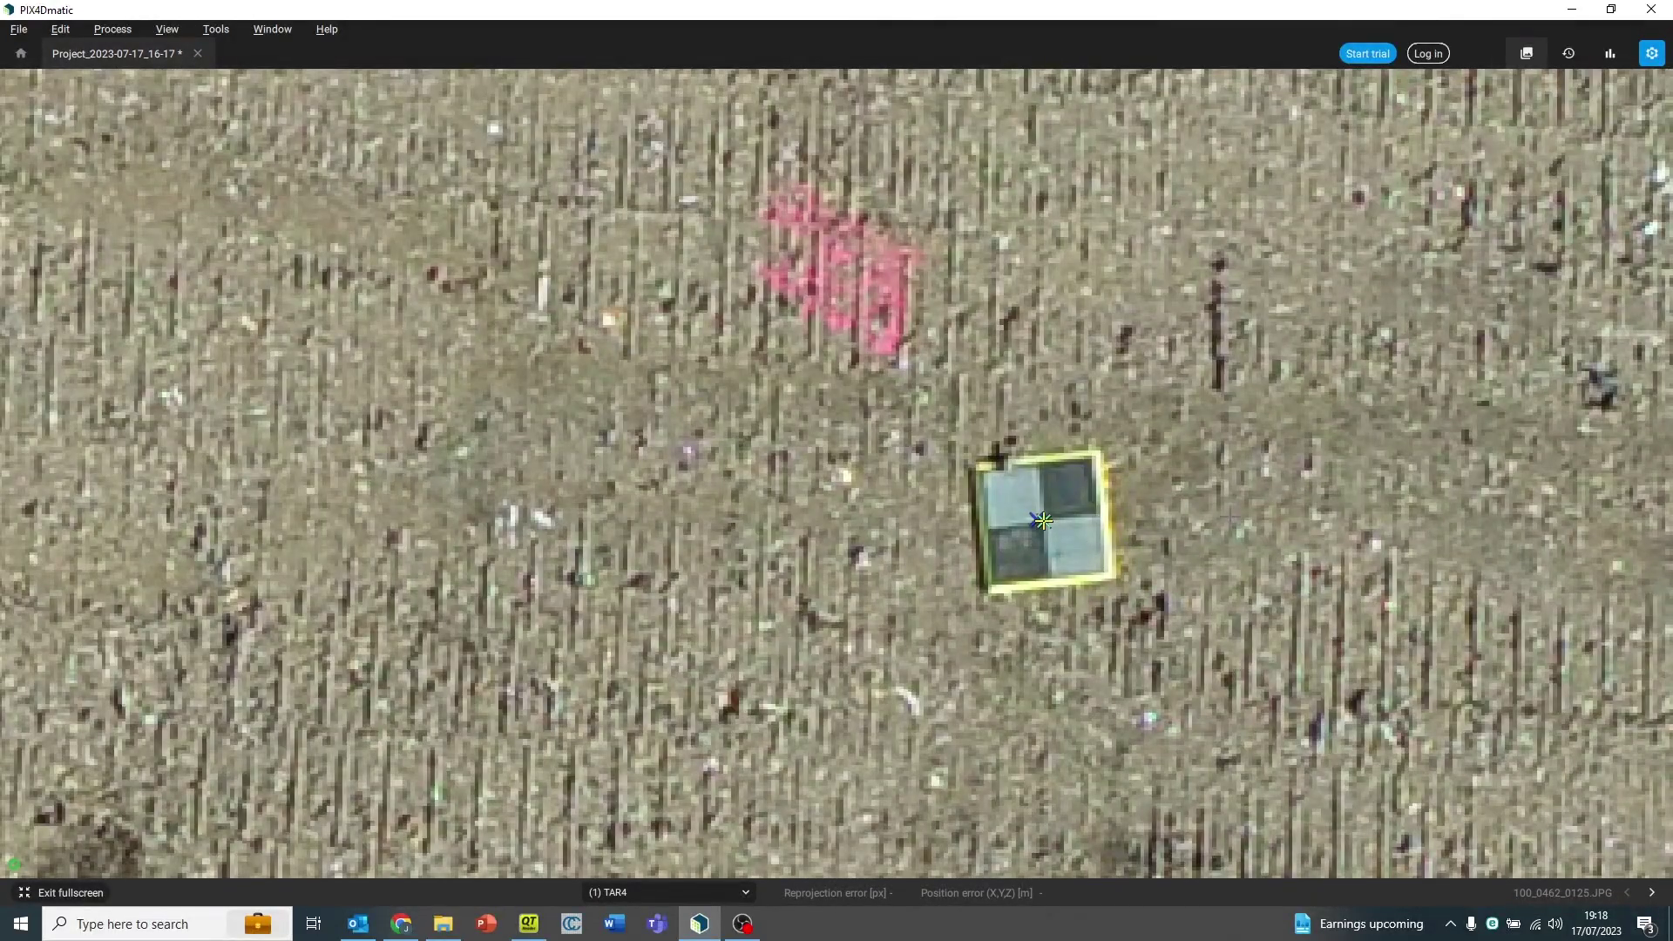
{"action": "scroll", "coordinate": [994, 479], "scroll_direction": "up", "scroll_amount": 10}
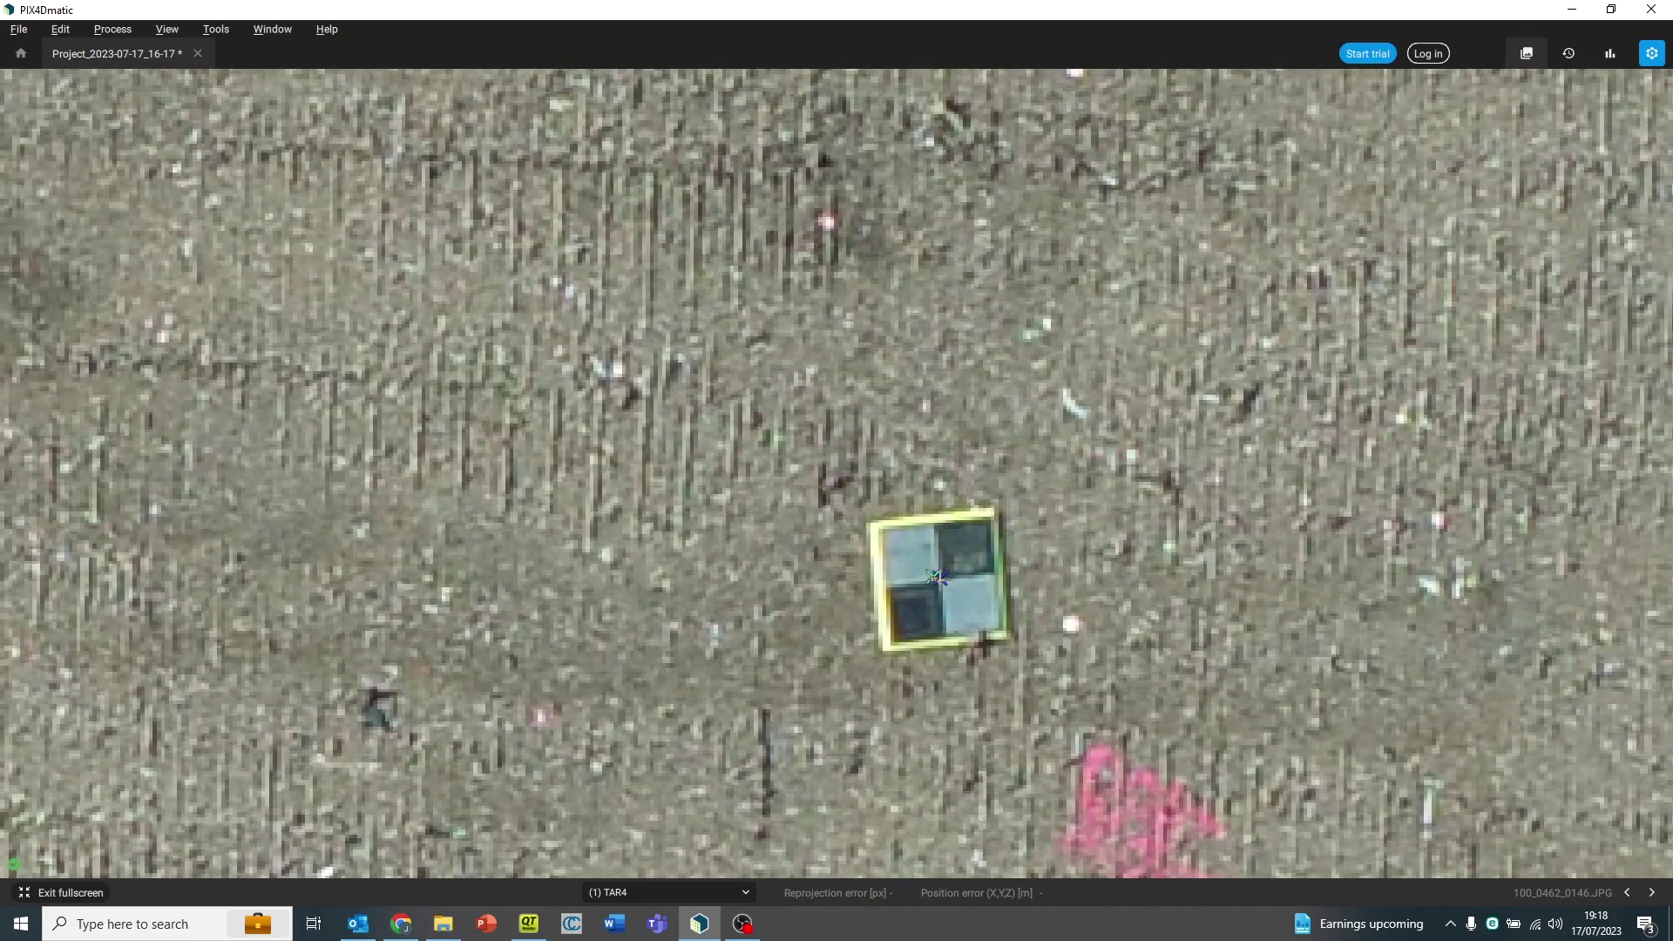
{"action": "left_click", "coordinate": [936, 576]}
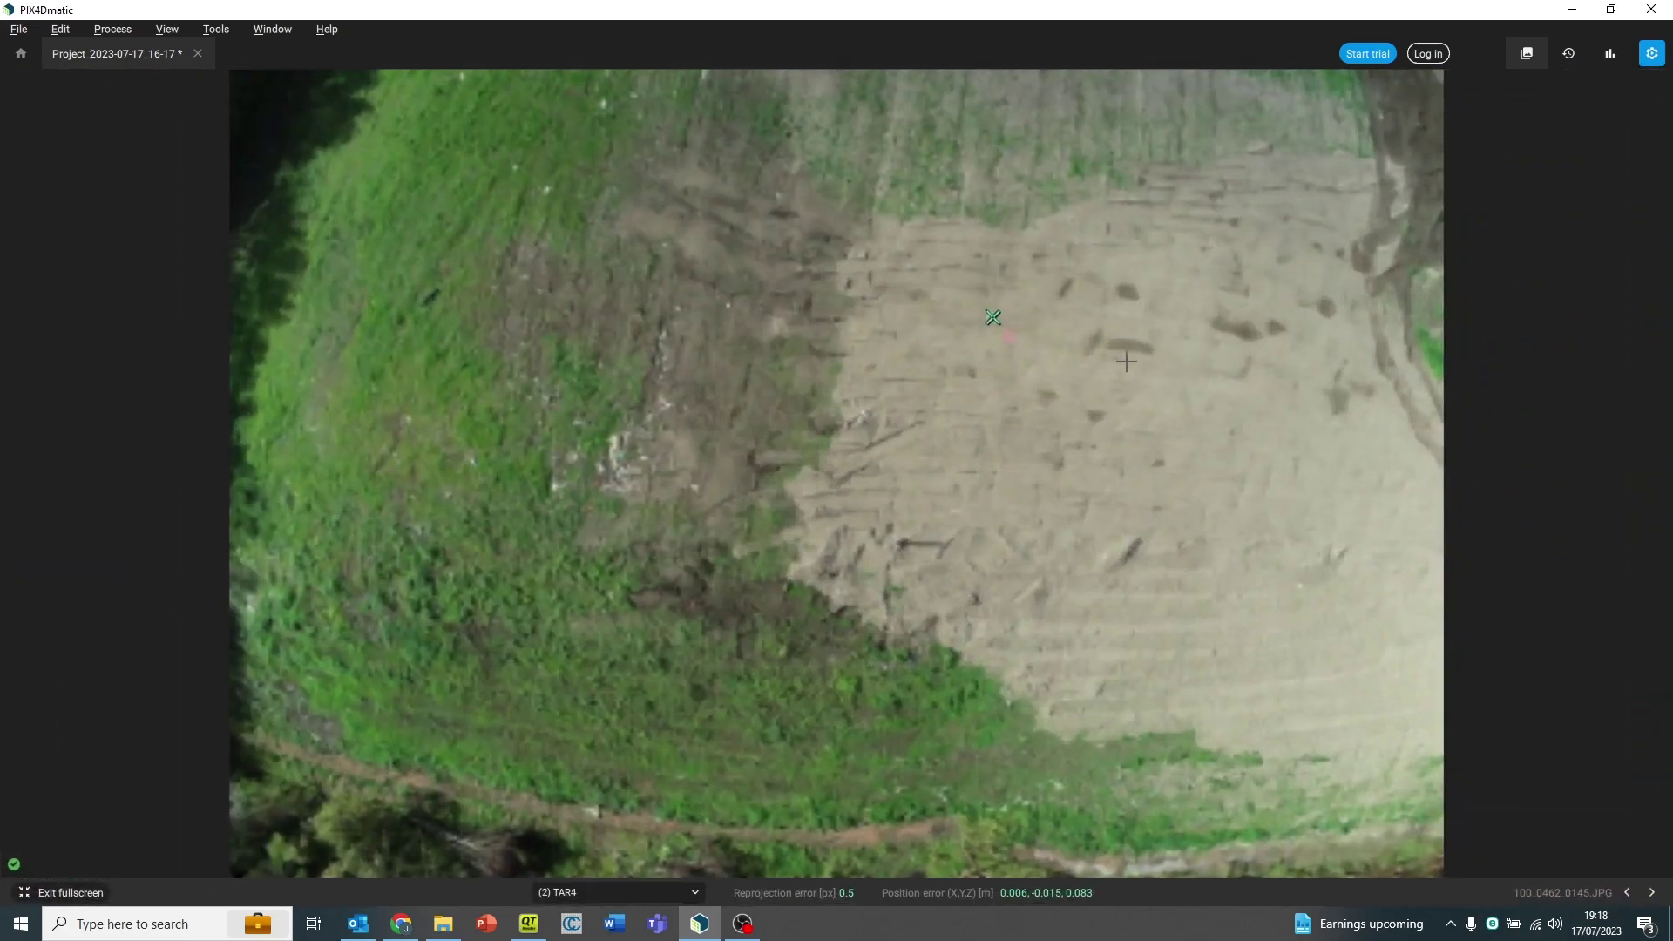
{"action": "scroll", "coordinate": [993, 318], "scroll_direction": "up", "scroll_amount": 10}
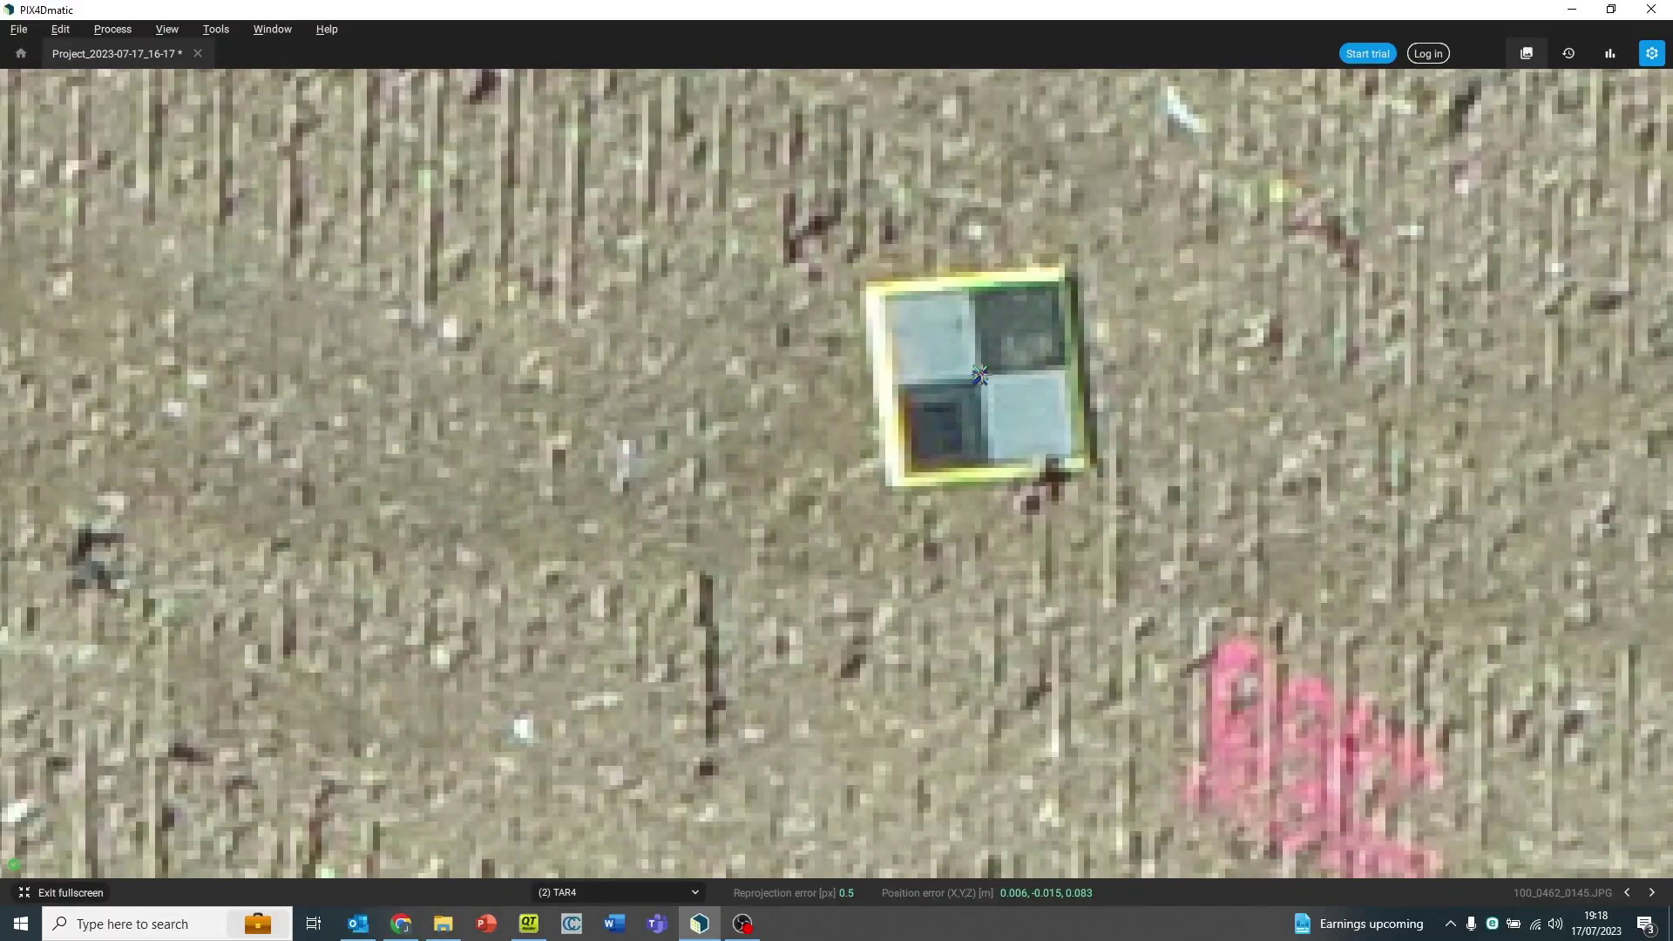
{"action": "left_click", "coordinate": [979, 375]}
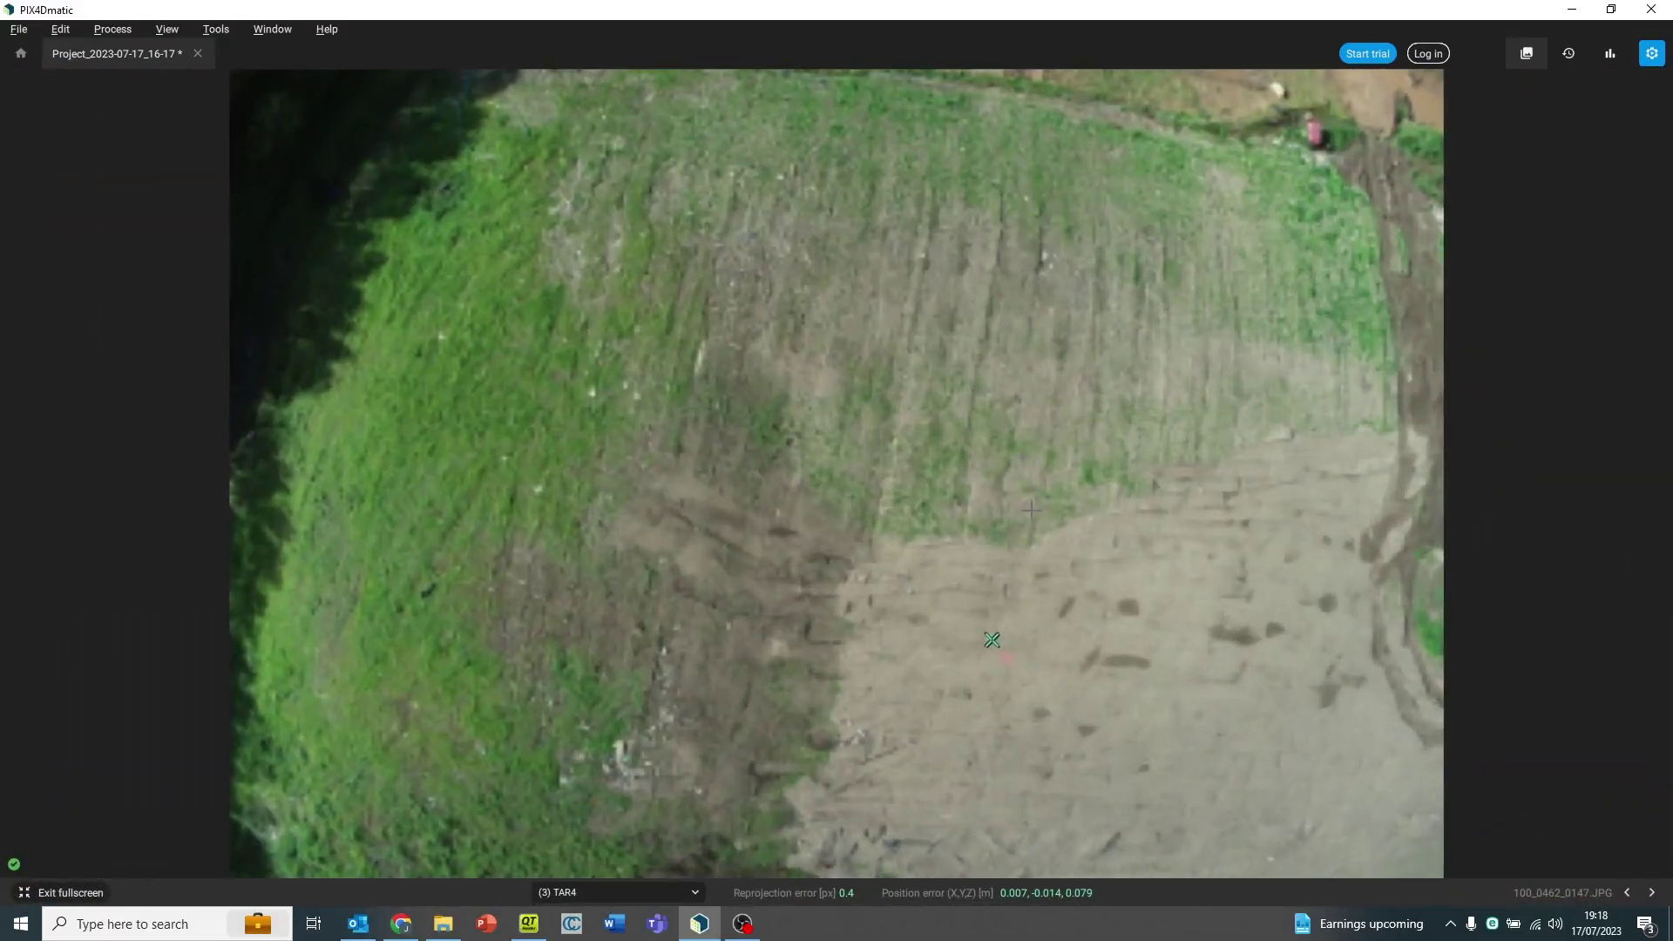
{"action": "scroll", "coordinate": [1066, 638], "scroll_direction": "up", "scroll_amount": 5}
{"action": "scroll", "coordinate": [993, 638], "scroll_direction": "up", "scroll_amount": 3}
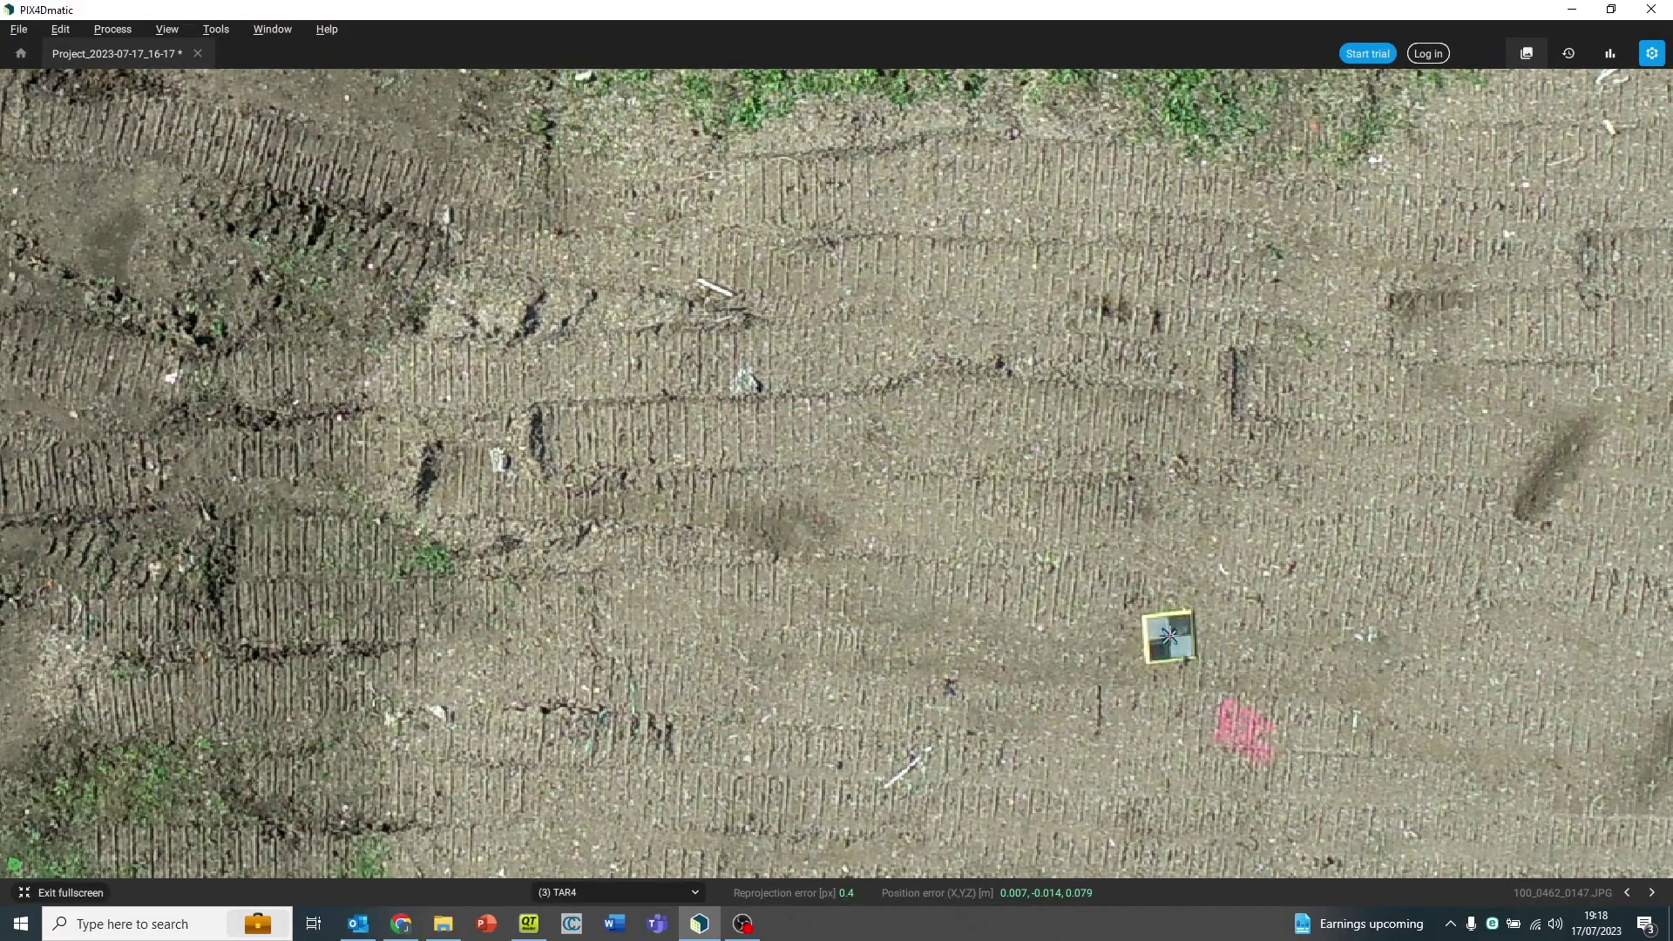
{"action": "left_click", "coordinate": [1168, 636]}
{"action": "key", "text": "Escape"}
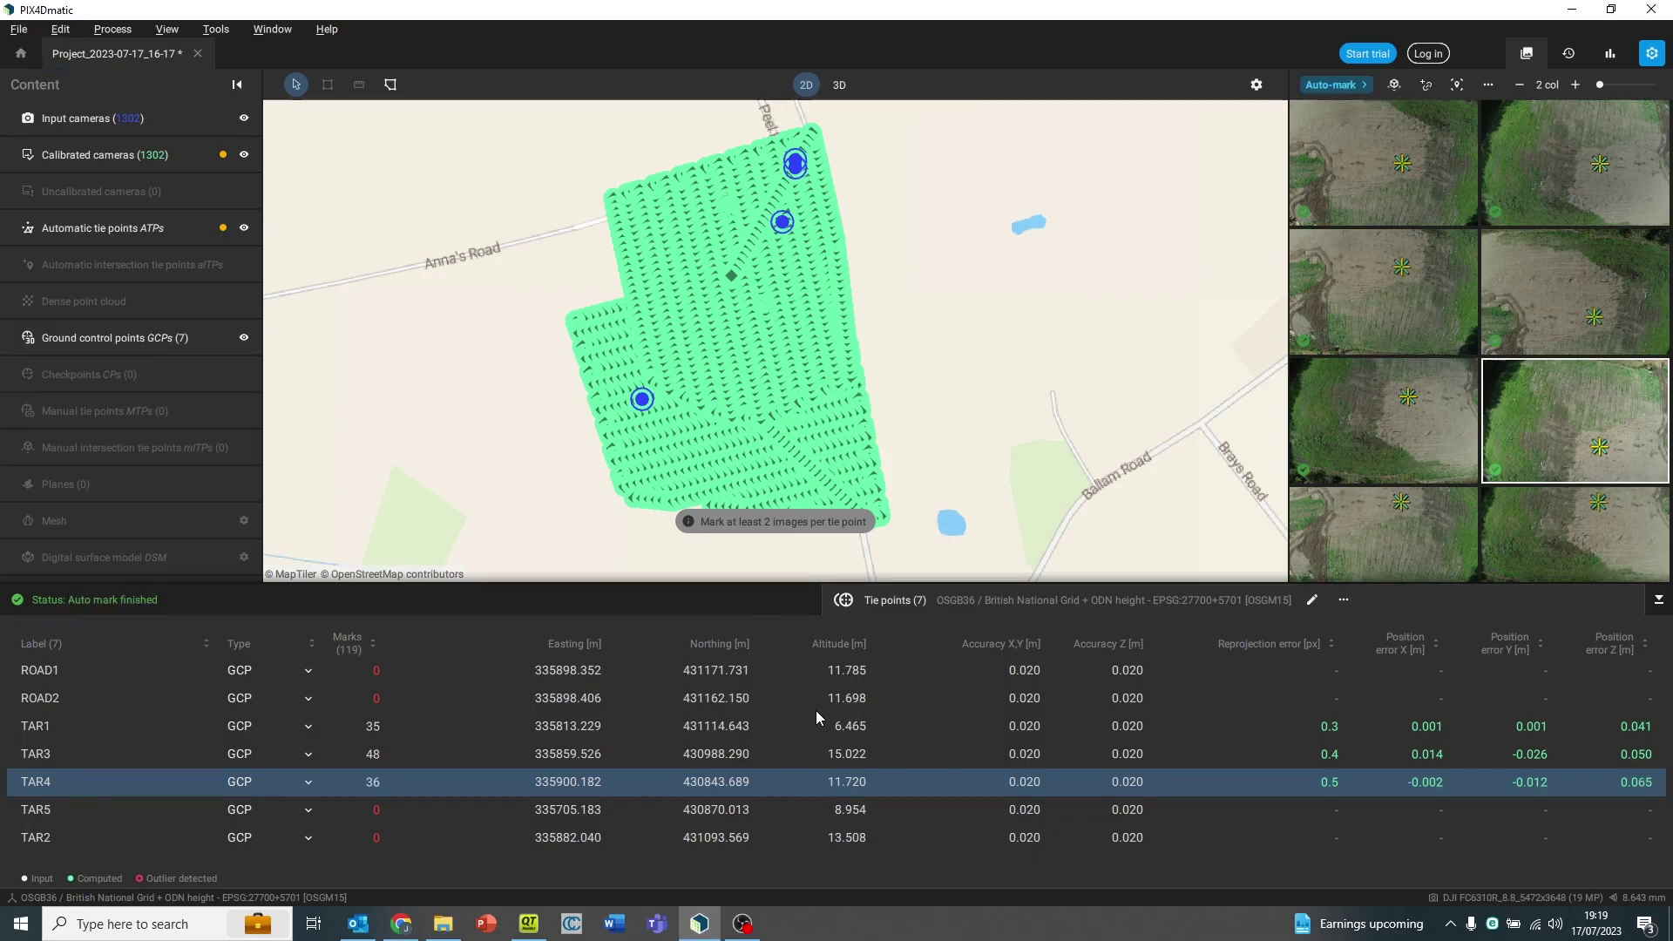
Select TAR5 and open one of its images full screen, zoomed in on the target.
{"action": "left_click", "coordinate": [414, 813]}
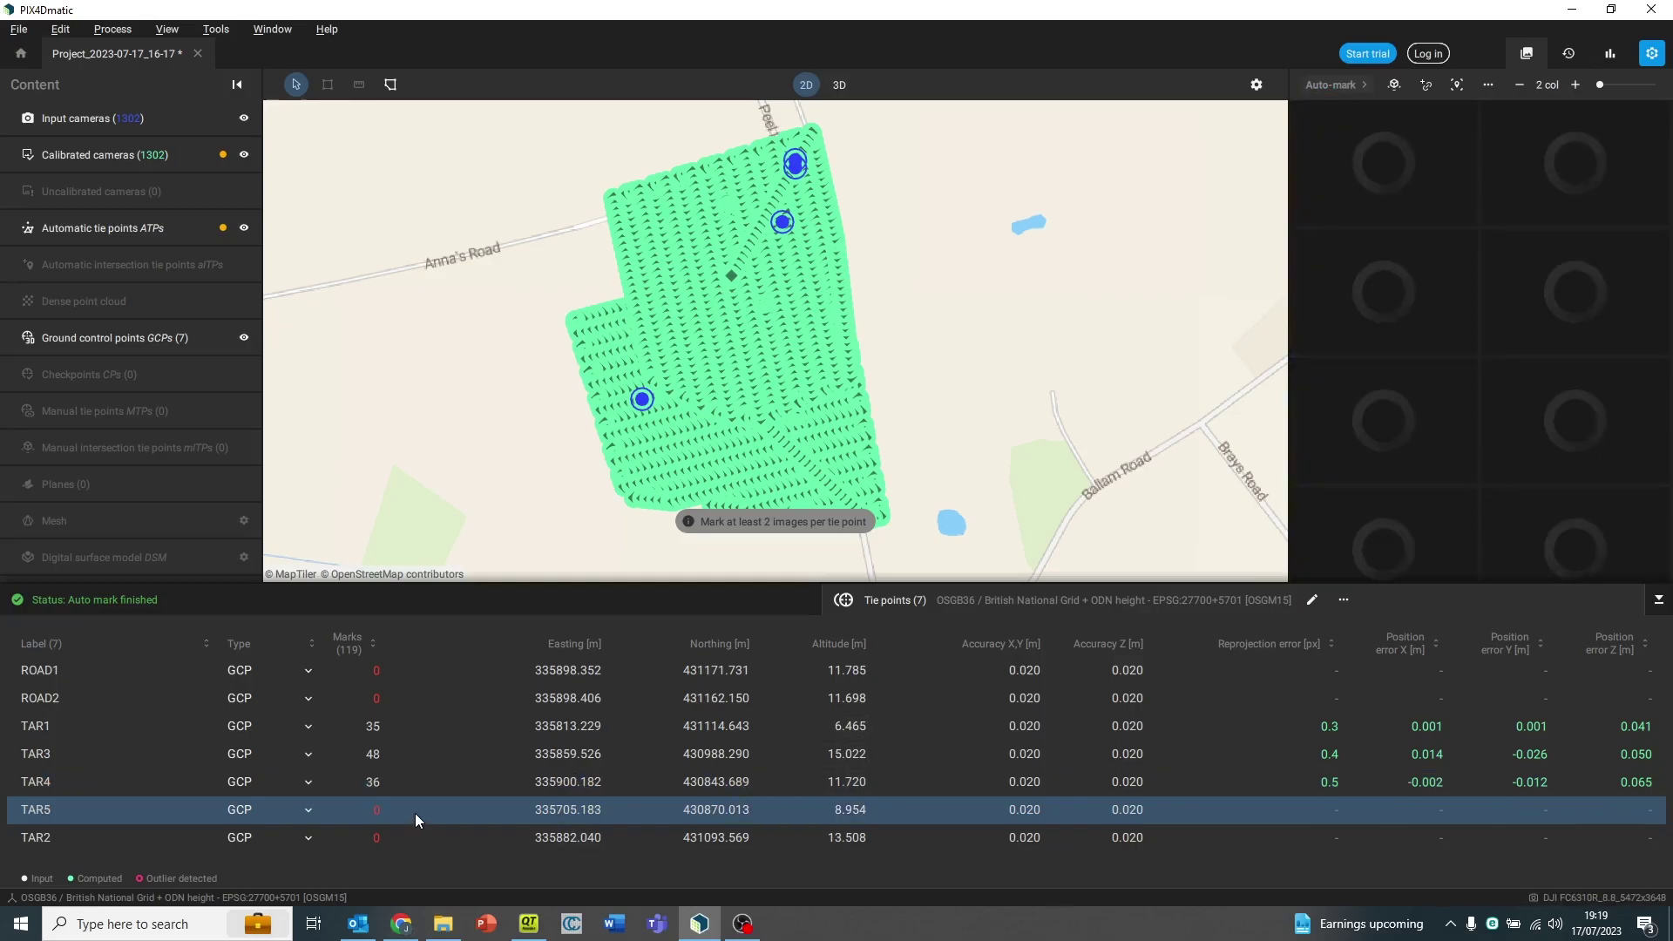
{"action": "double_click", "coordinate": [1397, 419]}
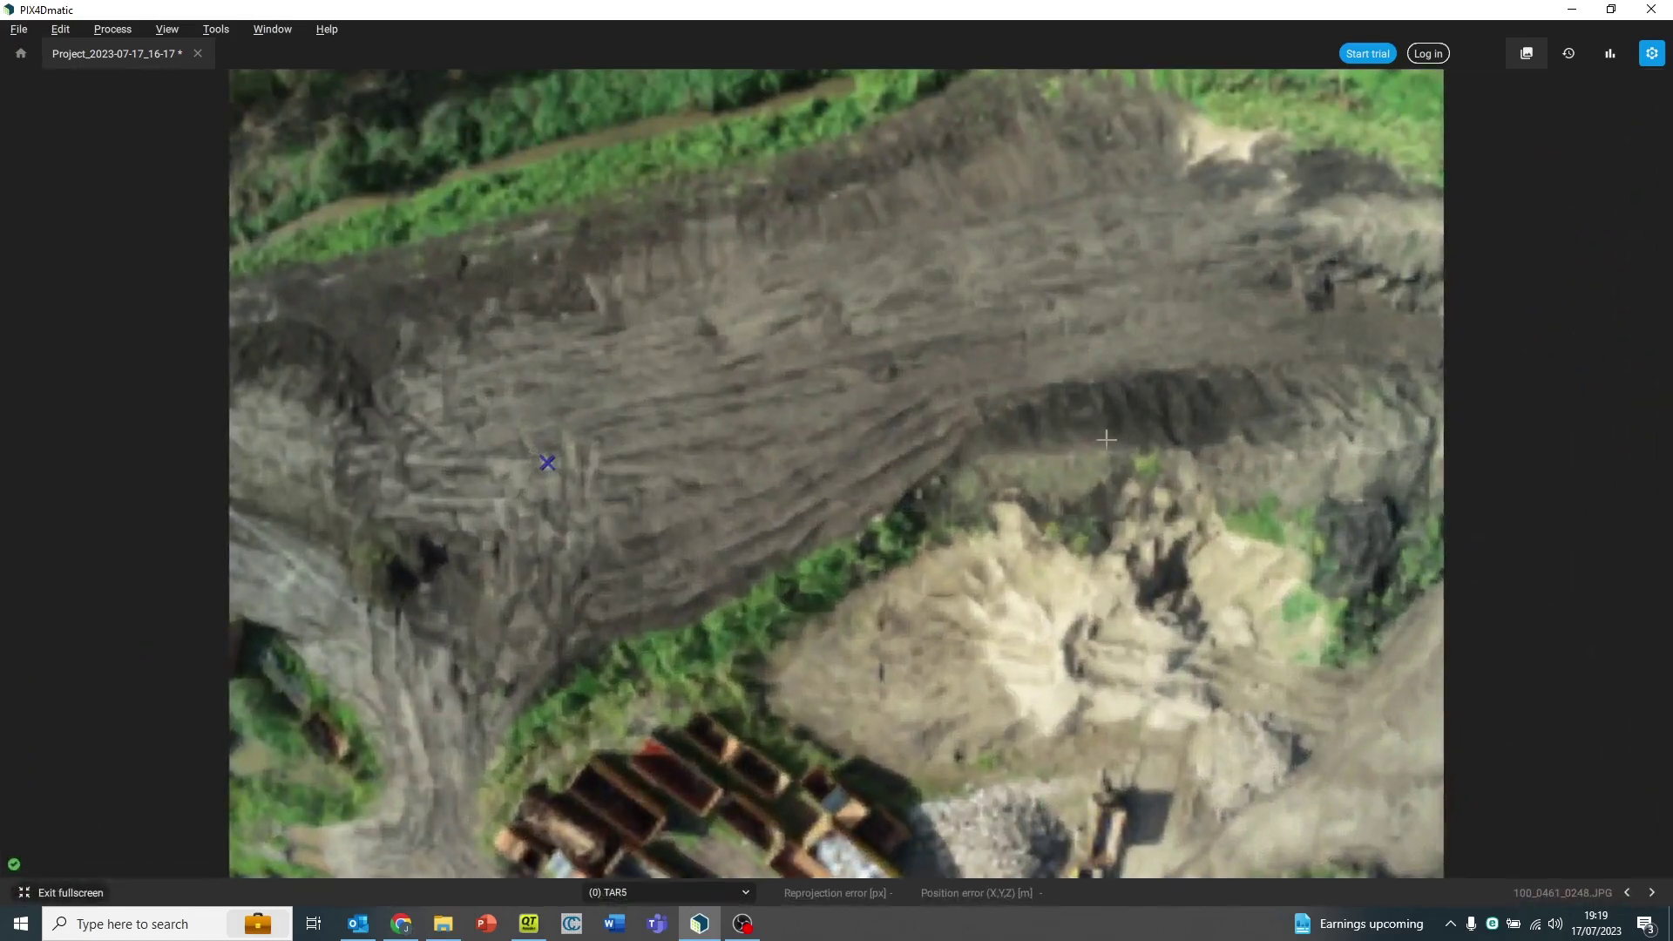
{"action": "scroll", "coordinate": [421, 482], "scroll_direction": "up", "scroll_amount": 5}
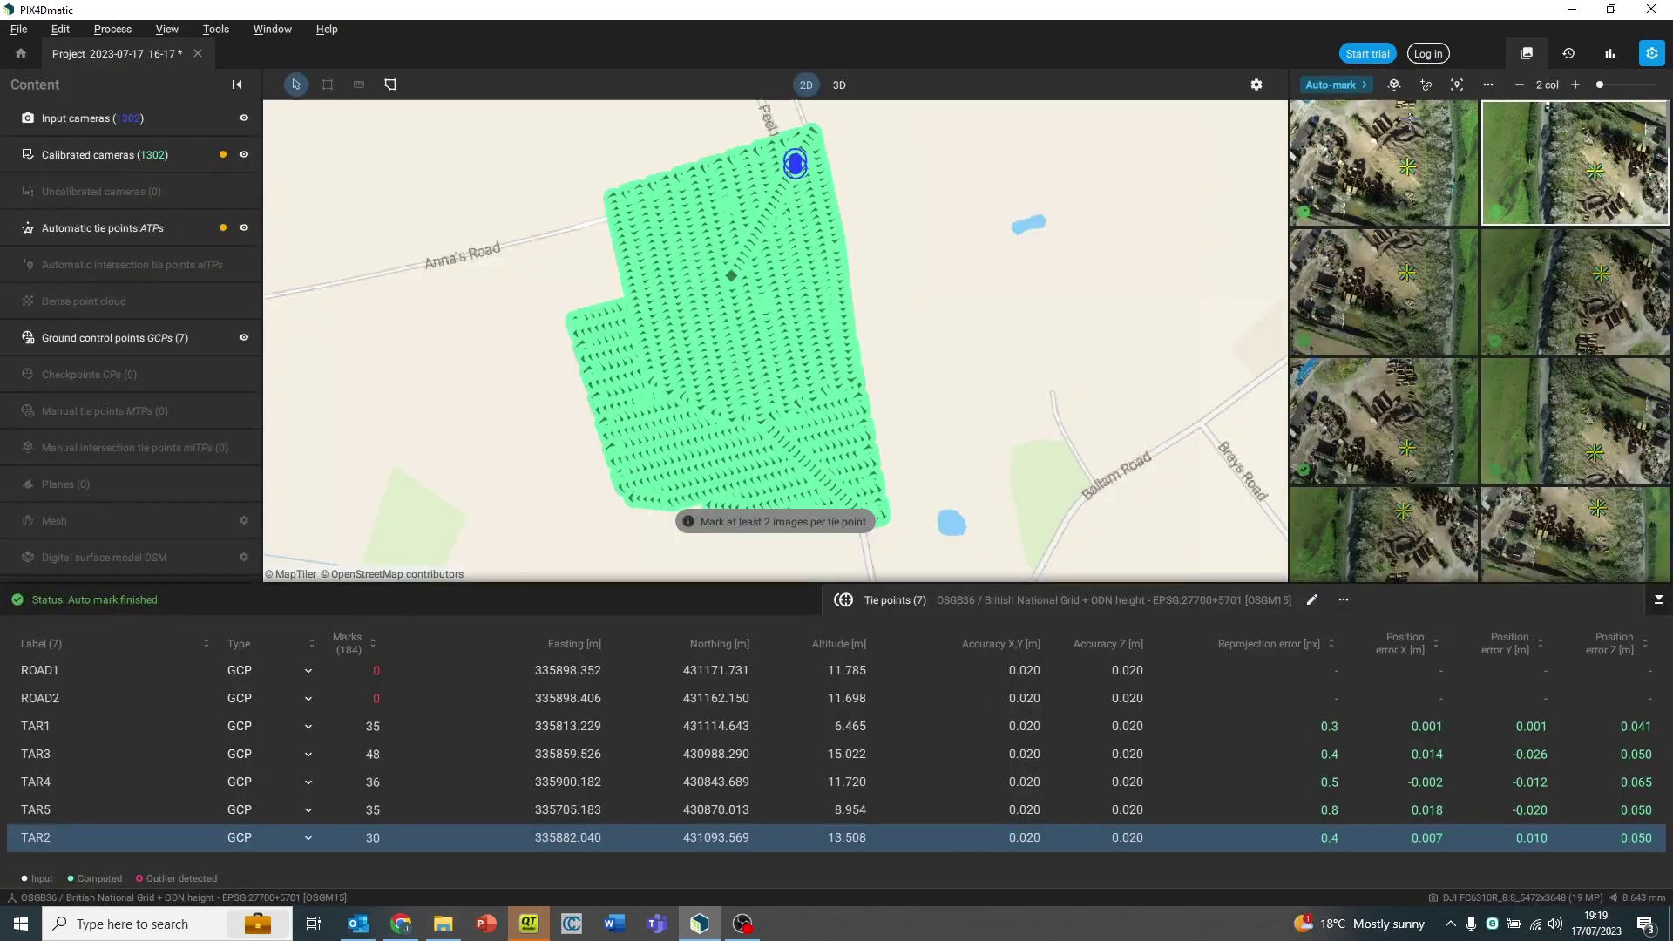
Enable Reoptimization in the processing options and run it with the marked GCPs.
{"action": "left_click", "coordinate": [1651, 53]}
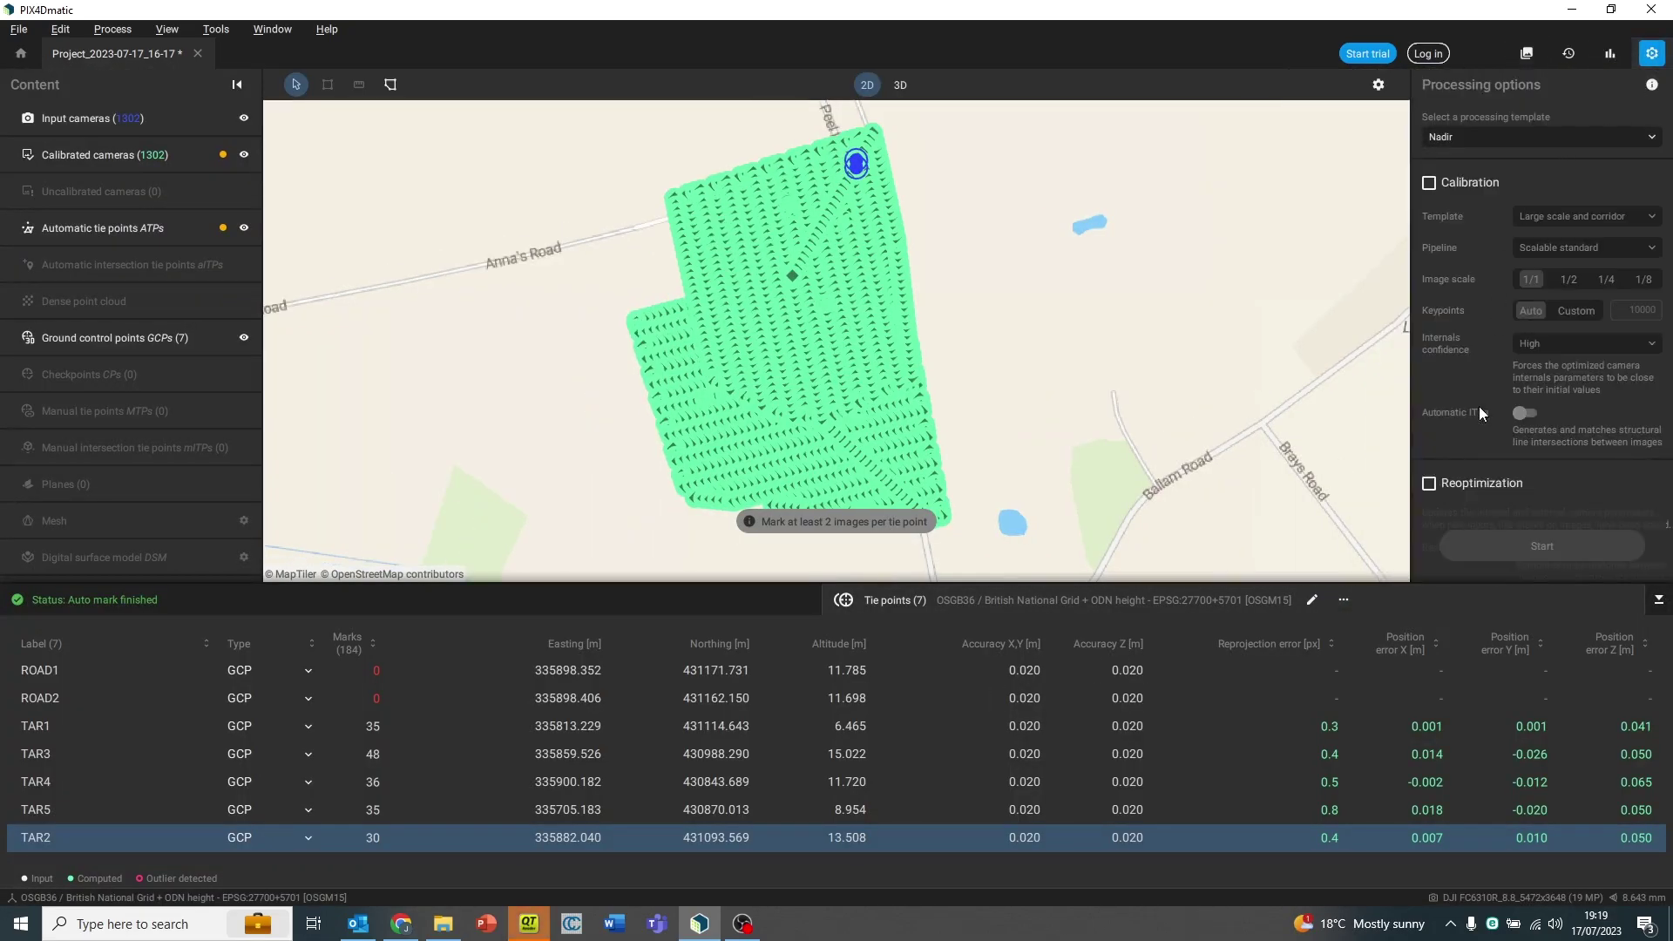
{"action": "left_click", "coordinate": [1429, 482]}
{"action": "scroll", "coordinate": [1483, 467], "scroll_direction": "down", "scroll_amount": 3}
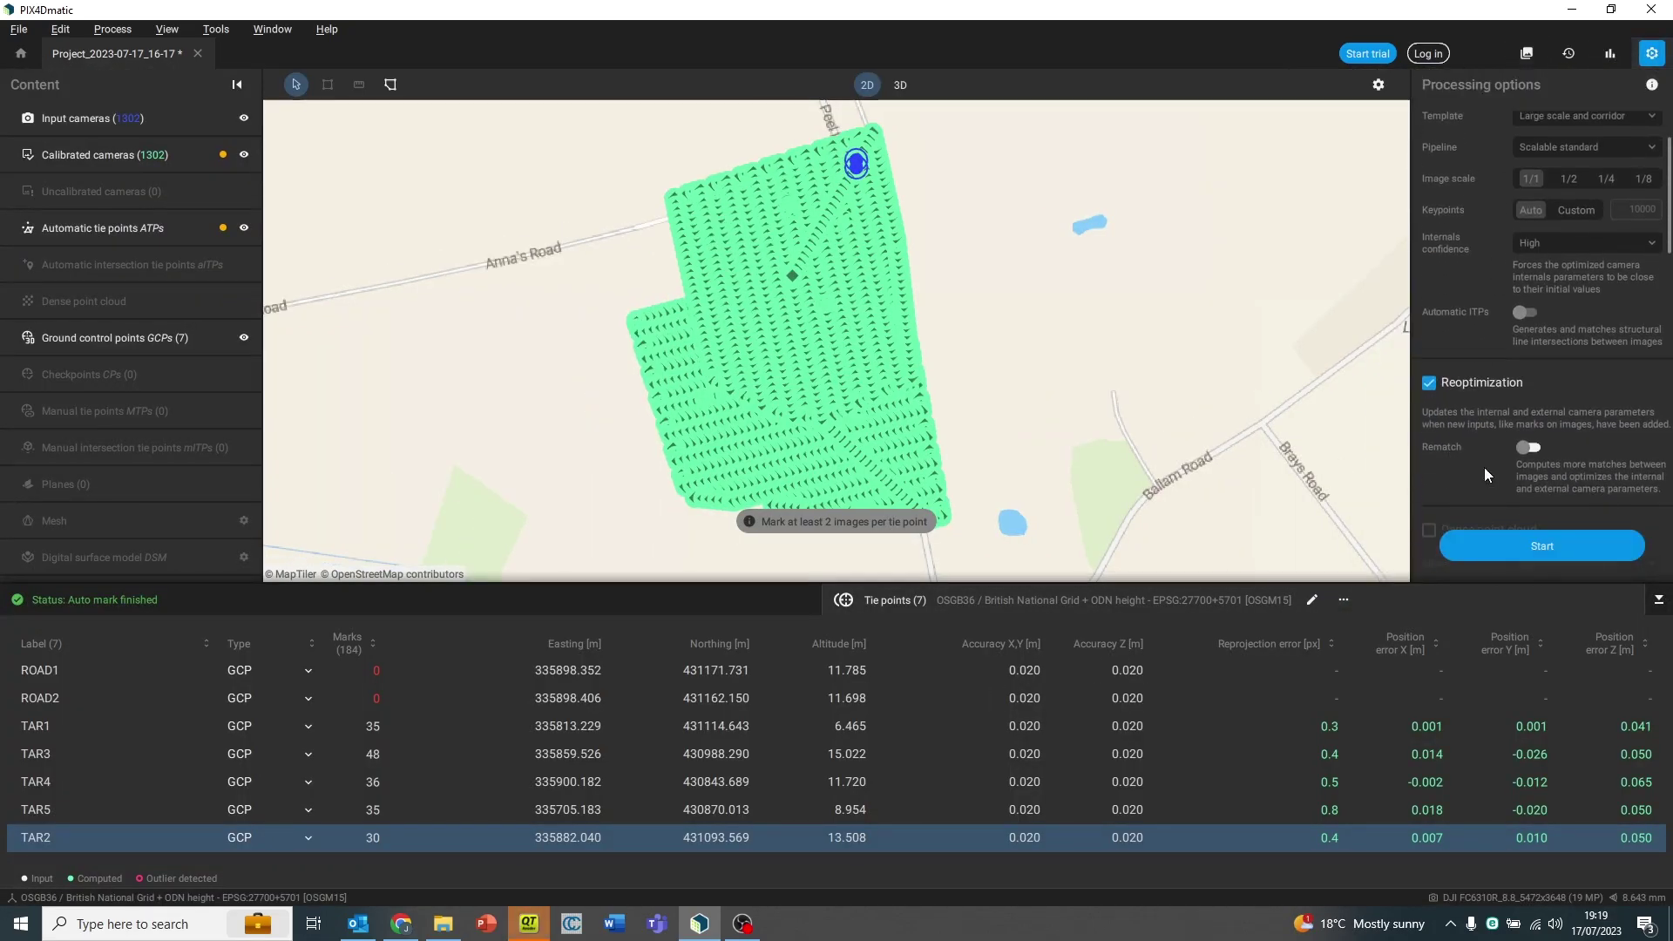
{"action": "left_click", "coordinate": [1531, 545]}
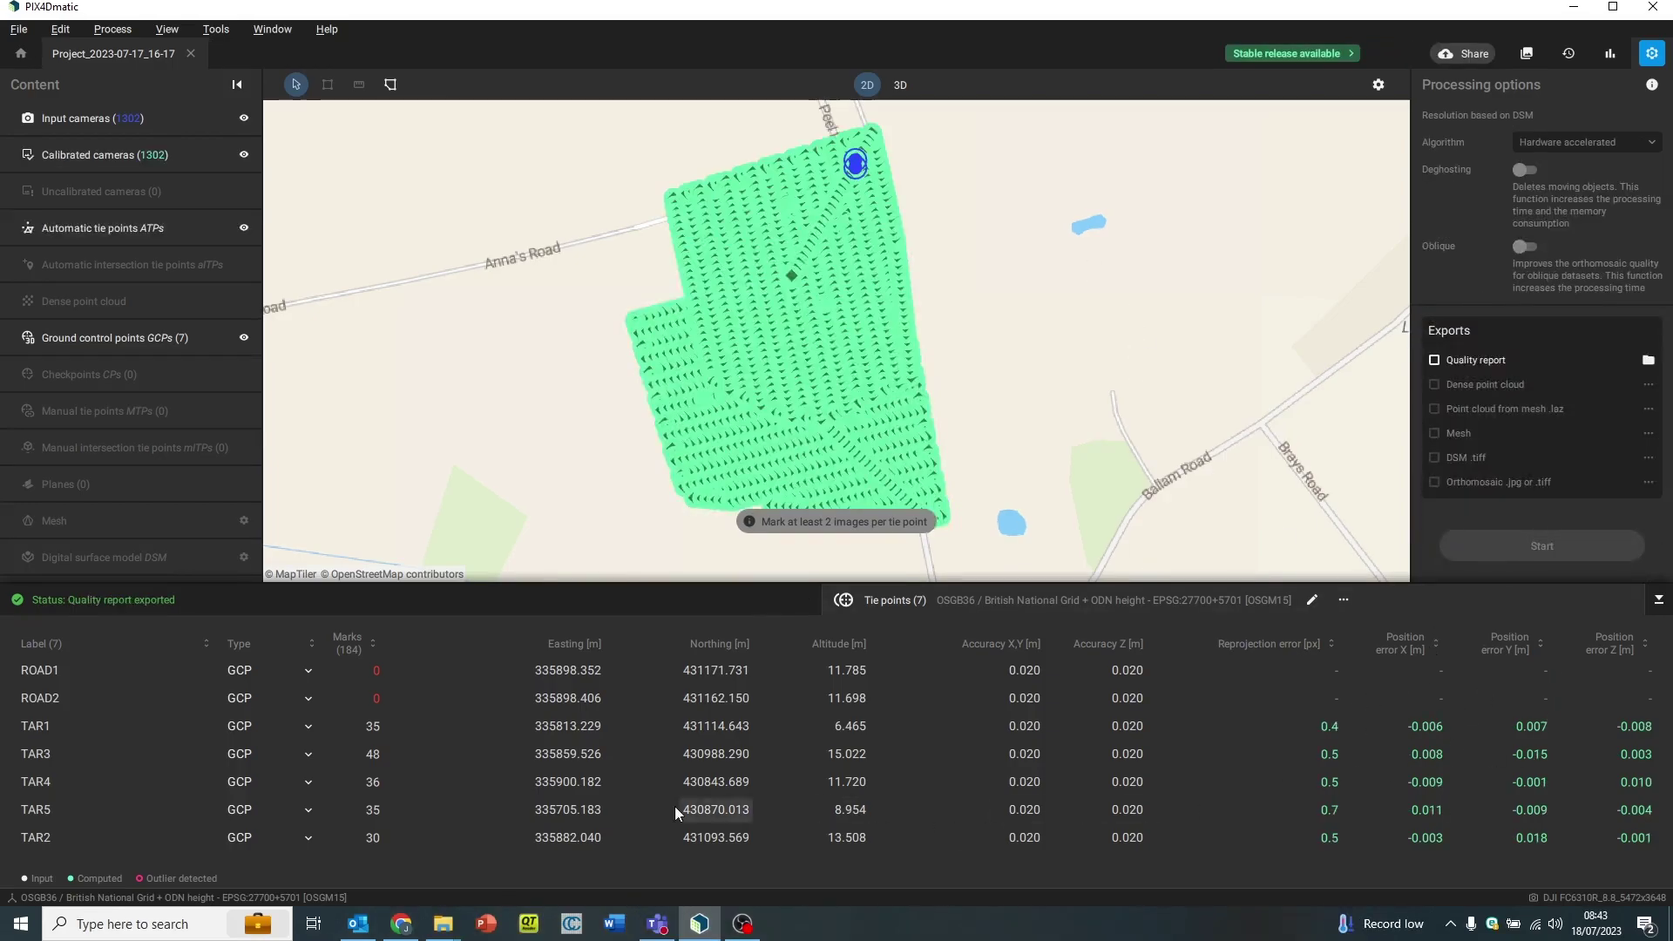
Export the quality report as a PDF to quality_report in the project's exports folder.
{"action": "left_click", "coordinate": [19, 28]}
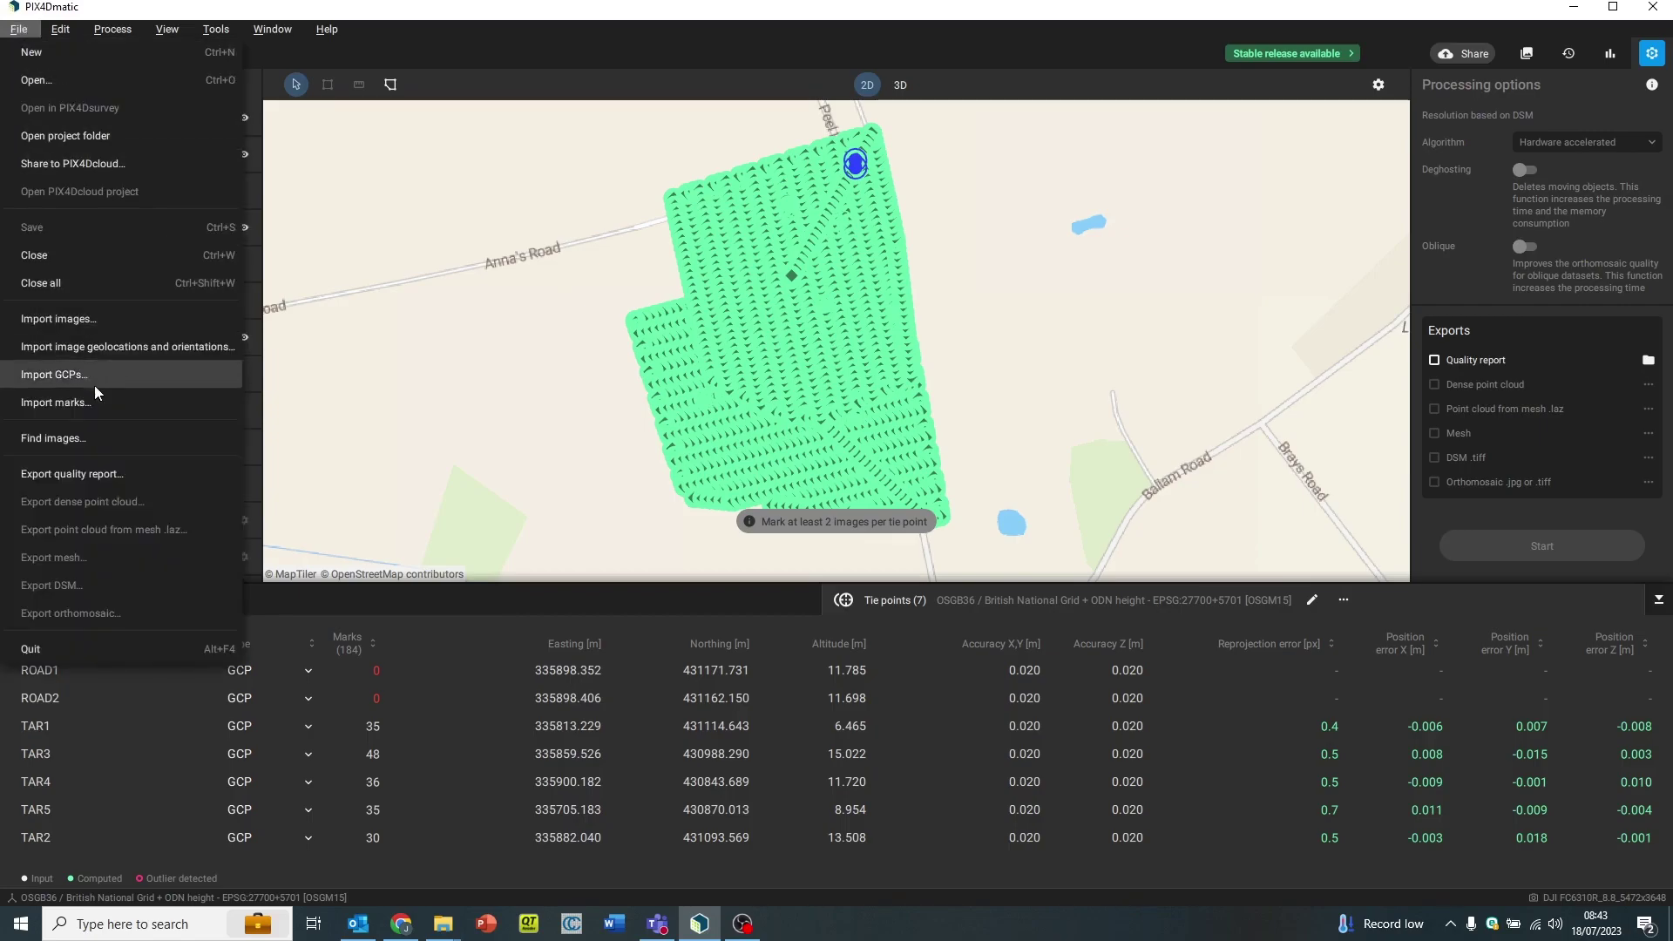
{"action": "left_click", "coordinate": [87, 474]}
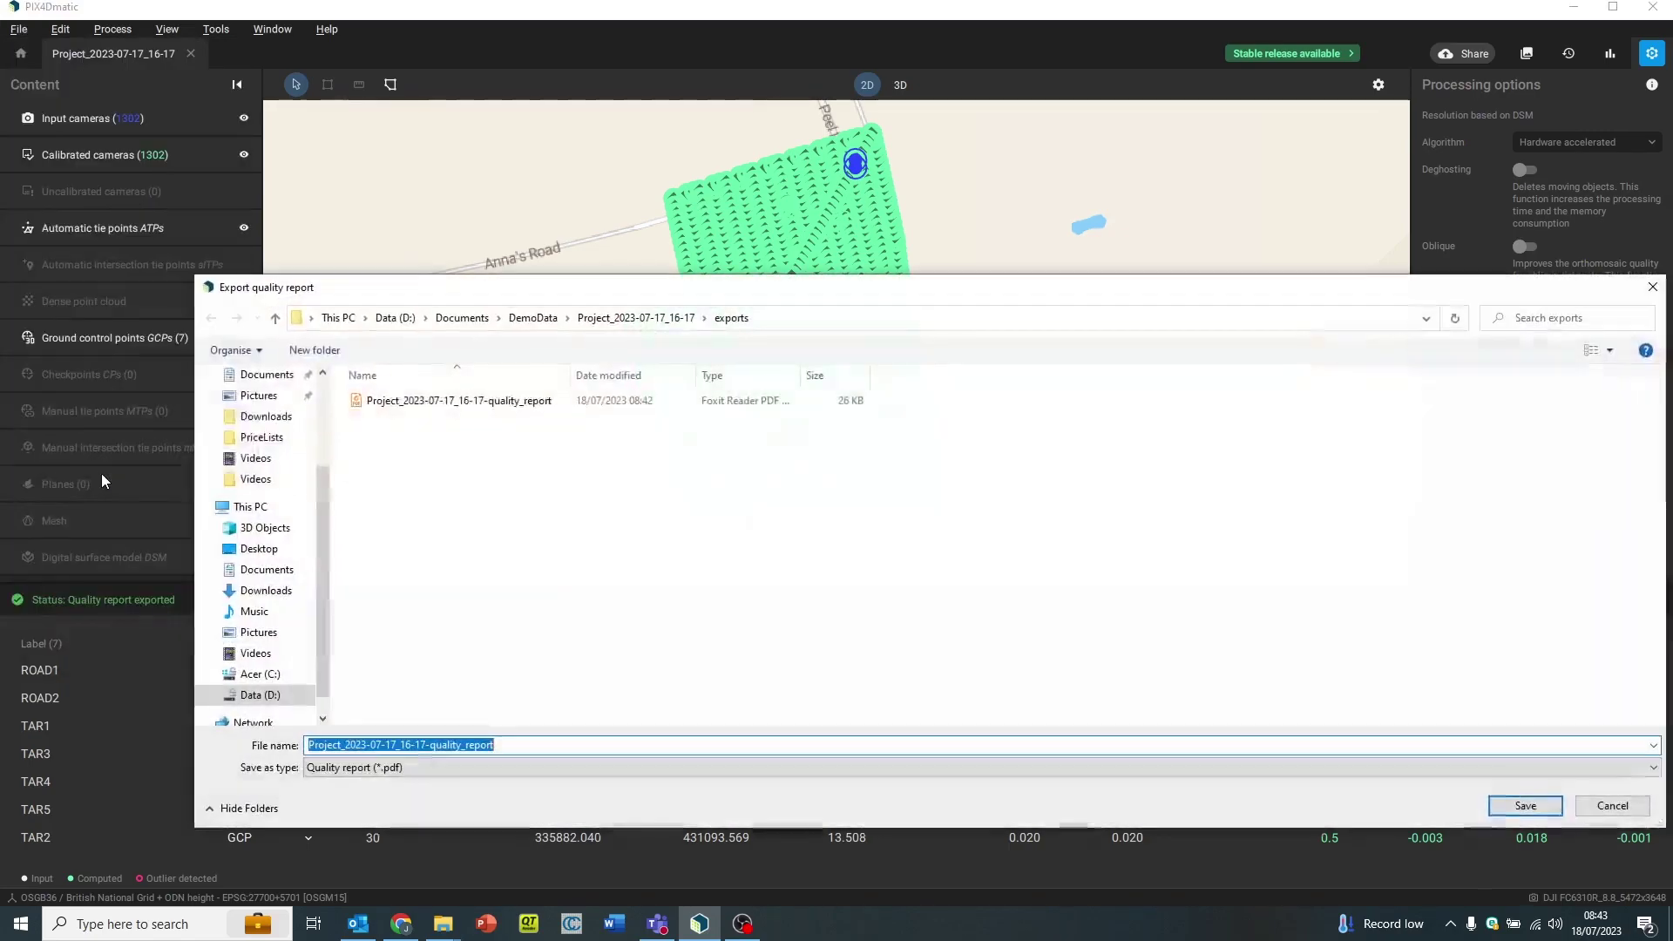
{"action": "left_click", "coordinate": [475, 403]}
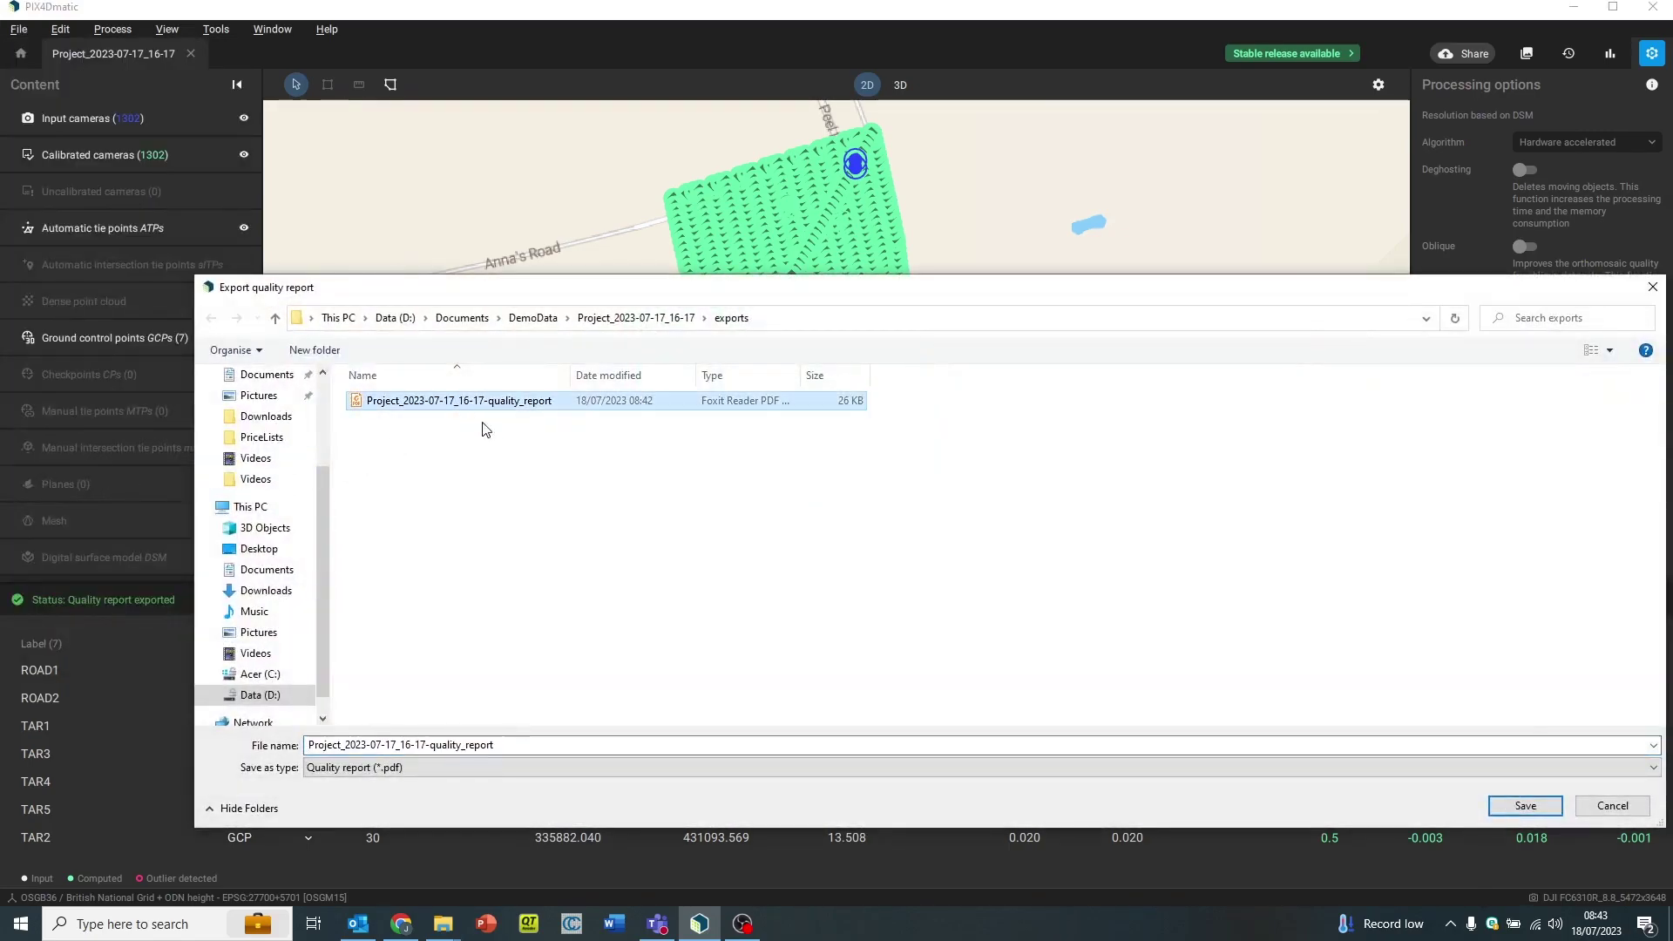
{"action": "left_click", "coordinate": [1524, 805]}
{"action": "scroll", "coordinate": [1175, 454], "scroll_direction": "down", "scroll_amount": 1}
Scroll the report from Quality check past Camera Positions to the GCP table (0.5 px mean reprojection error).
{"action": "scroll", "coordinate": [1175, 454], "scroll_direction": "down", "scroll_amount": 10}
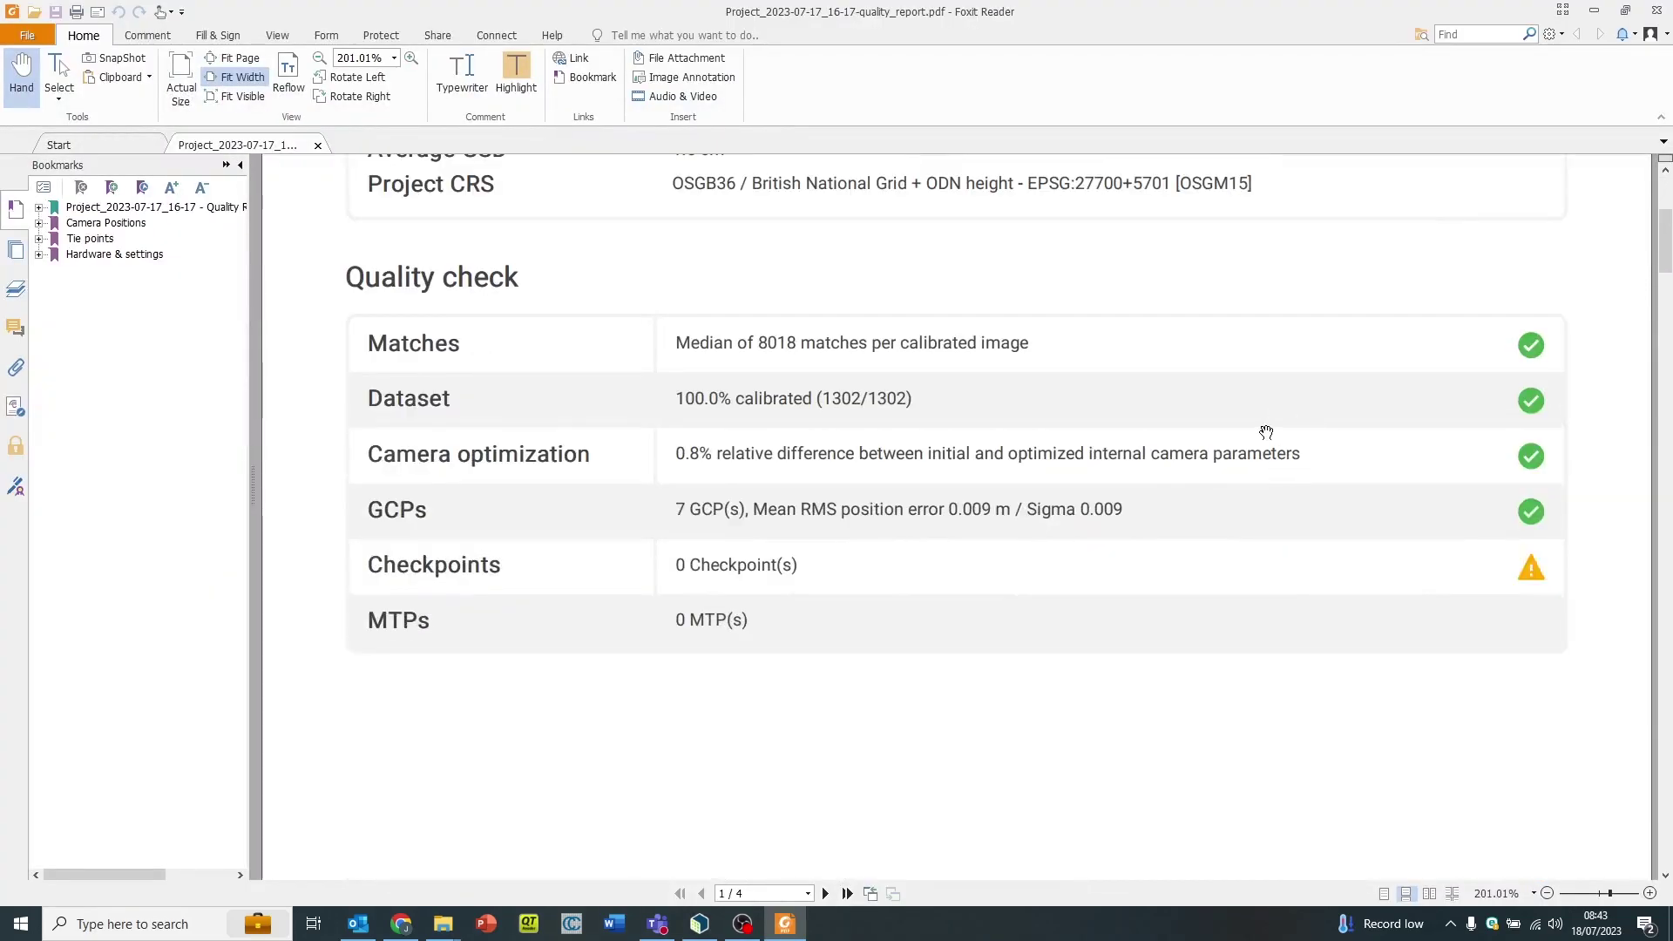
{"action": "scroll", "coordinate": [1225, 425], "scroll_direction": "down", "scroll_amount": 10}
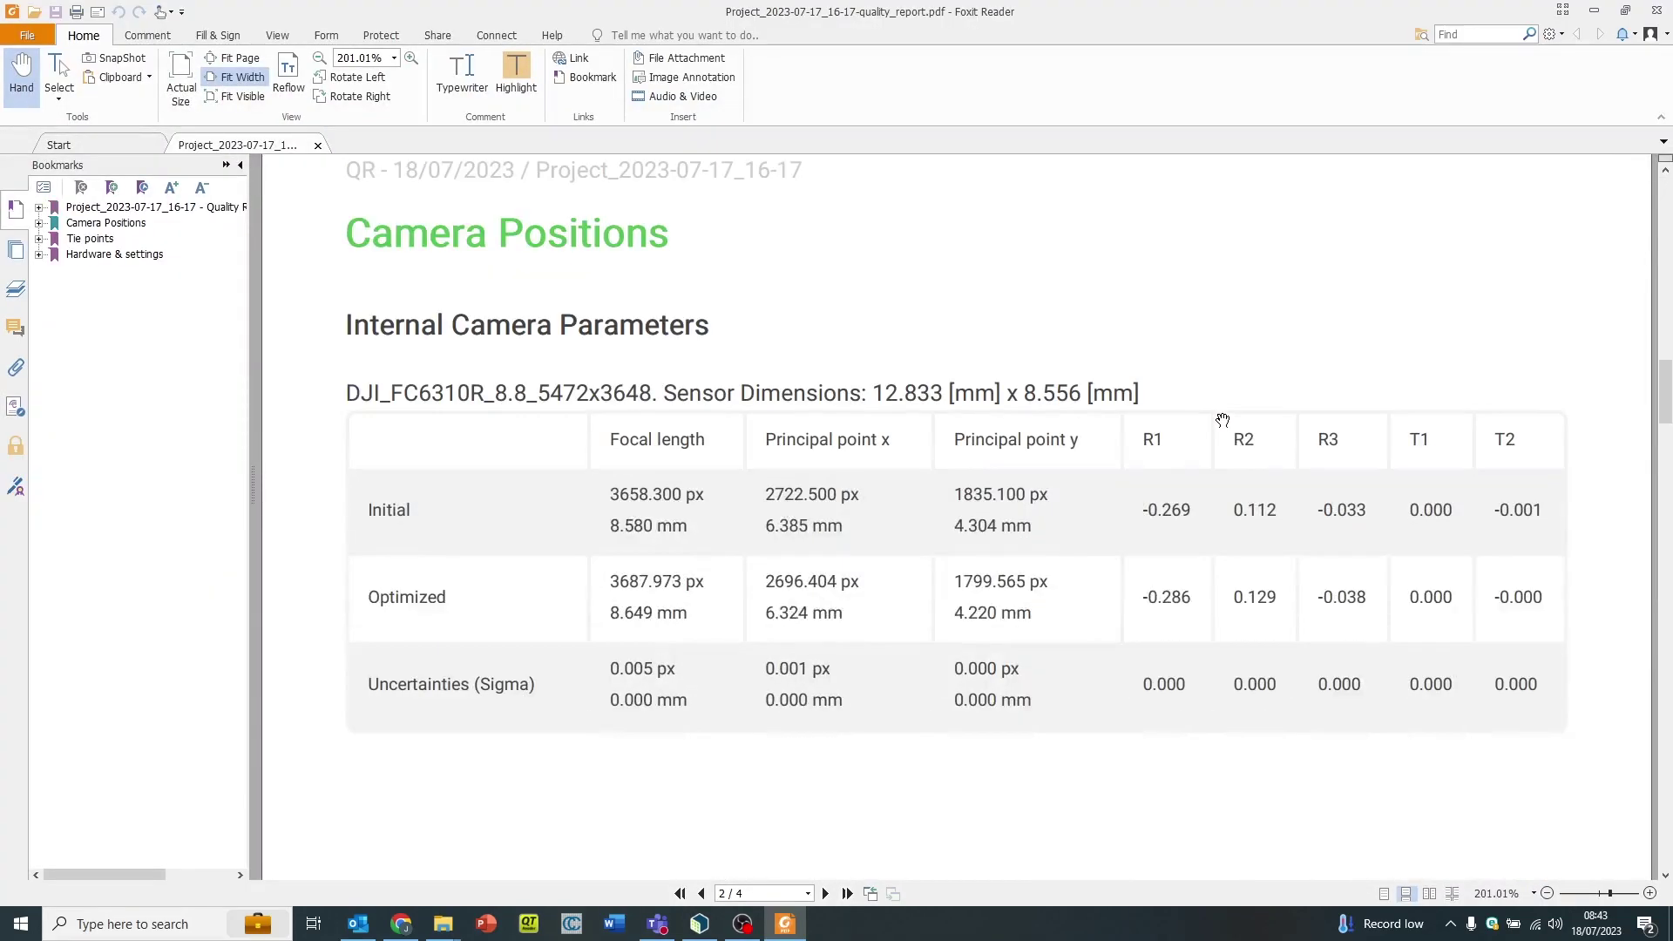
{"action": "scroll", "coordinate": [1223, 421], "scroll_direction": "down", "scroll_amount": 1}
{"action": "scroll", "coordinate": [1222, 421], "scroll_direction": "down", "scroll_amount": 10}
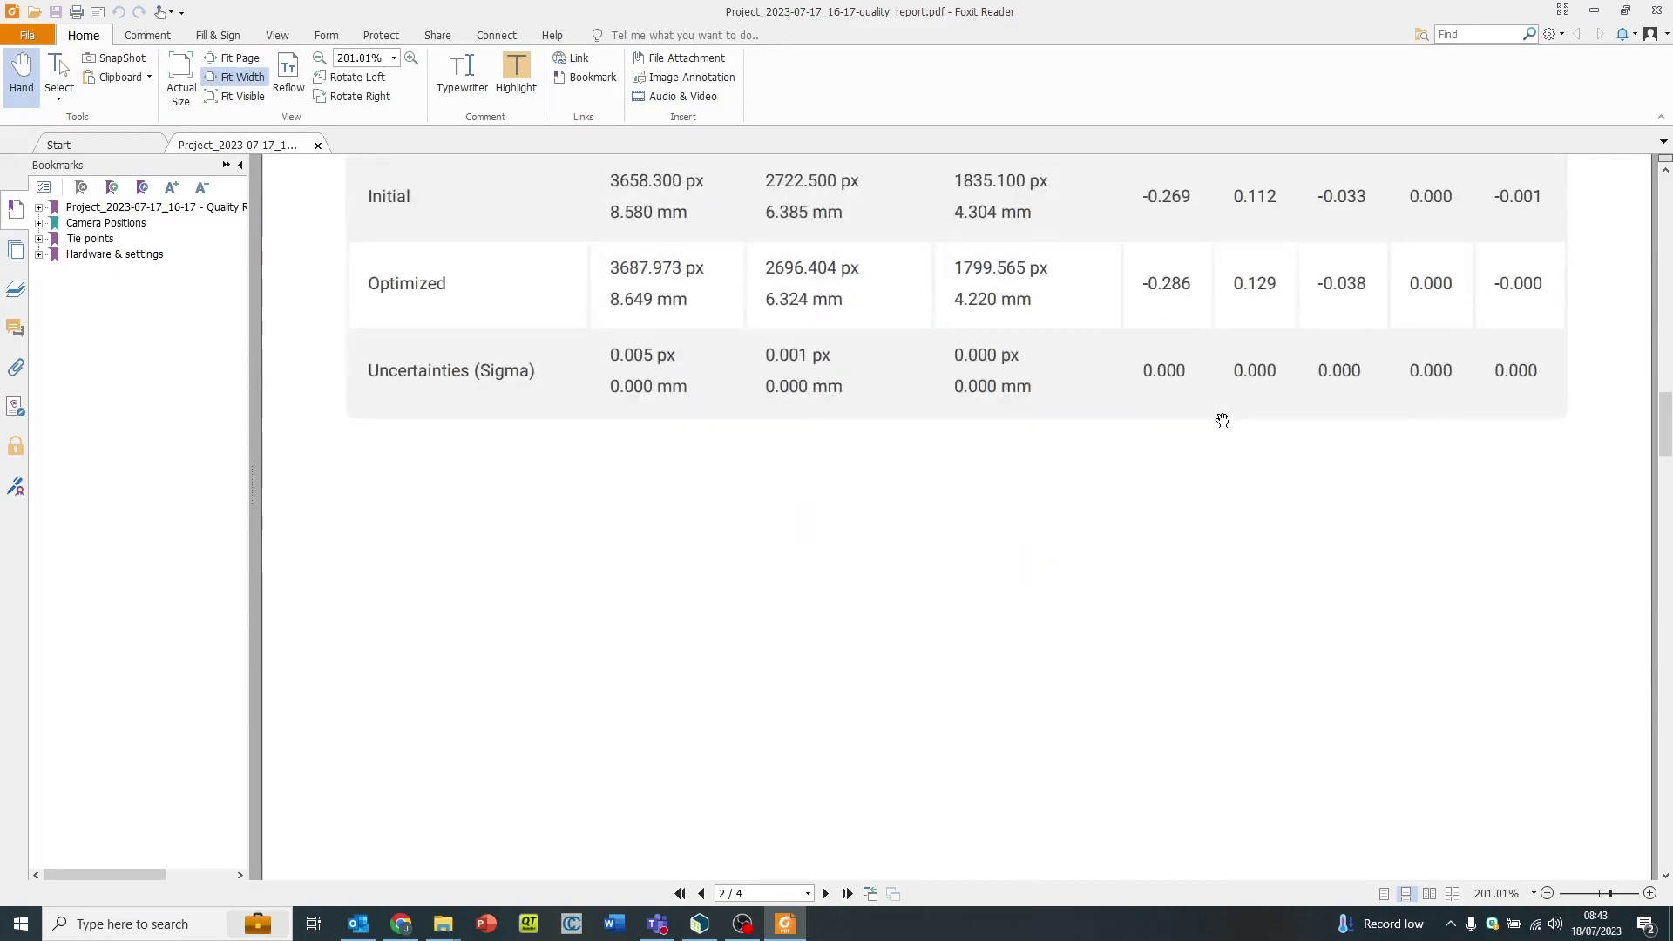
{"action": "scroll", "coordinate": [1217, 426], "scroll_direction": "down", "scroll_amount": 6}
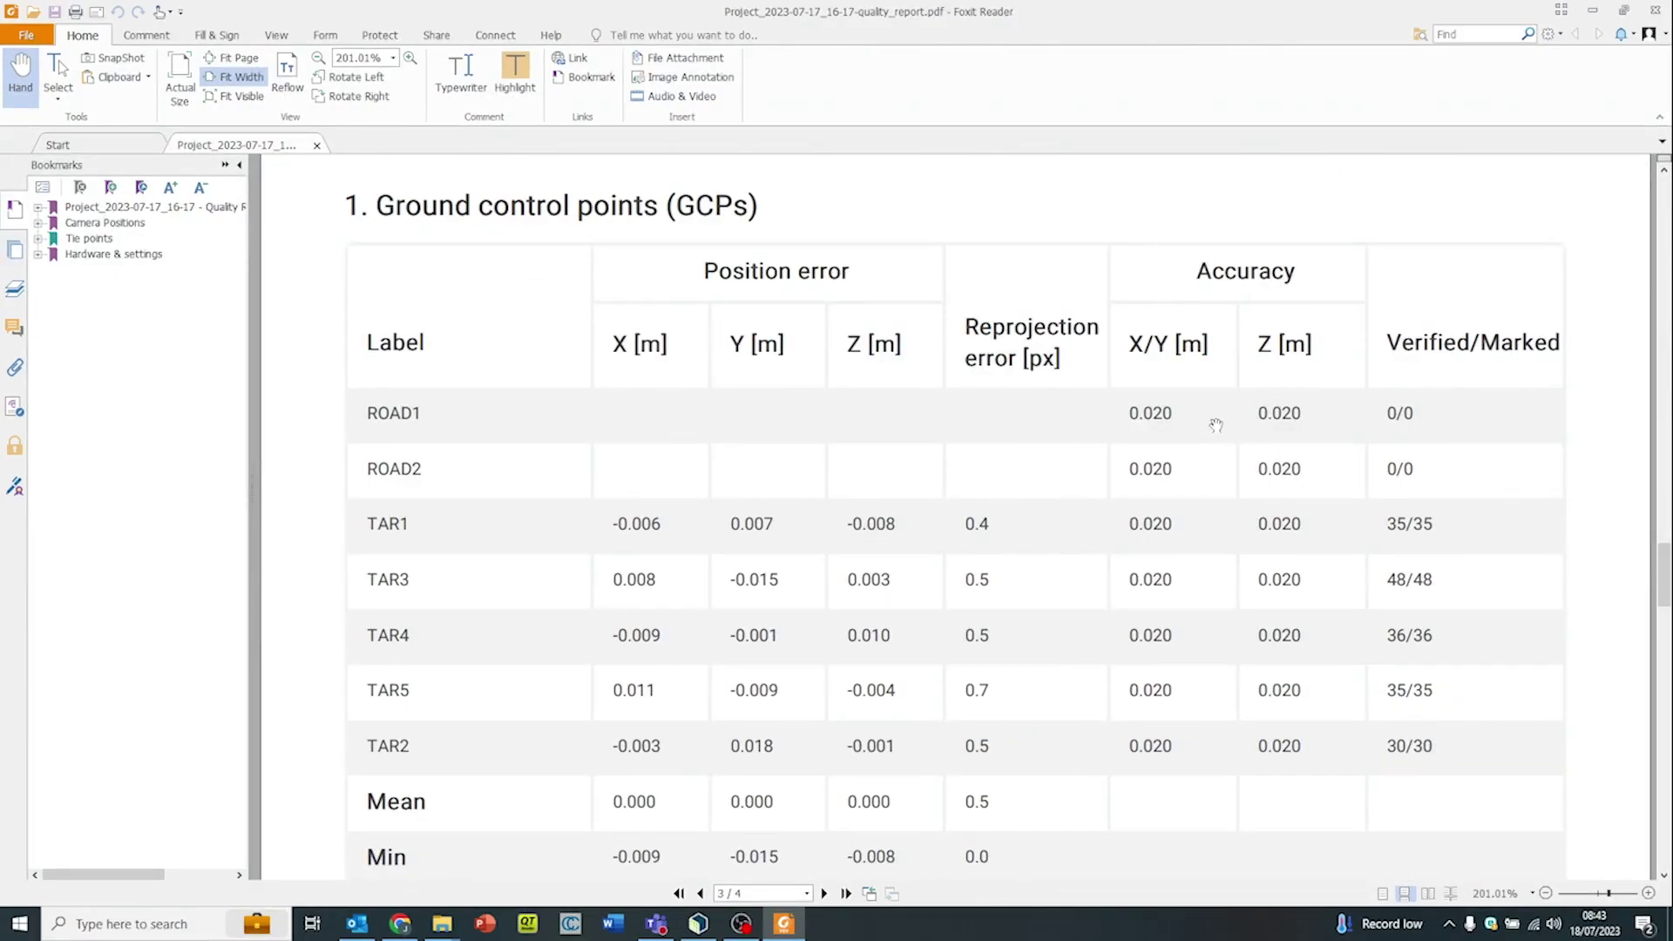
Close Foxit and enable dense point cloud processing at 1/2 image scale in PIX4Dmatic.
{"action": "key", "text": "alt+F4"}
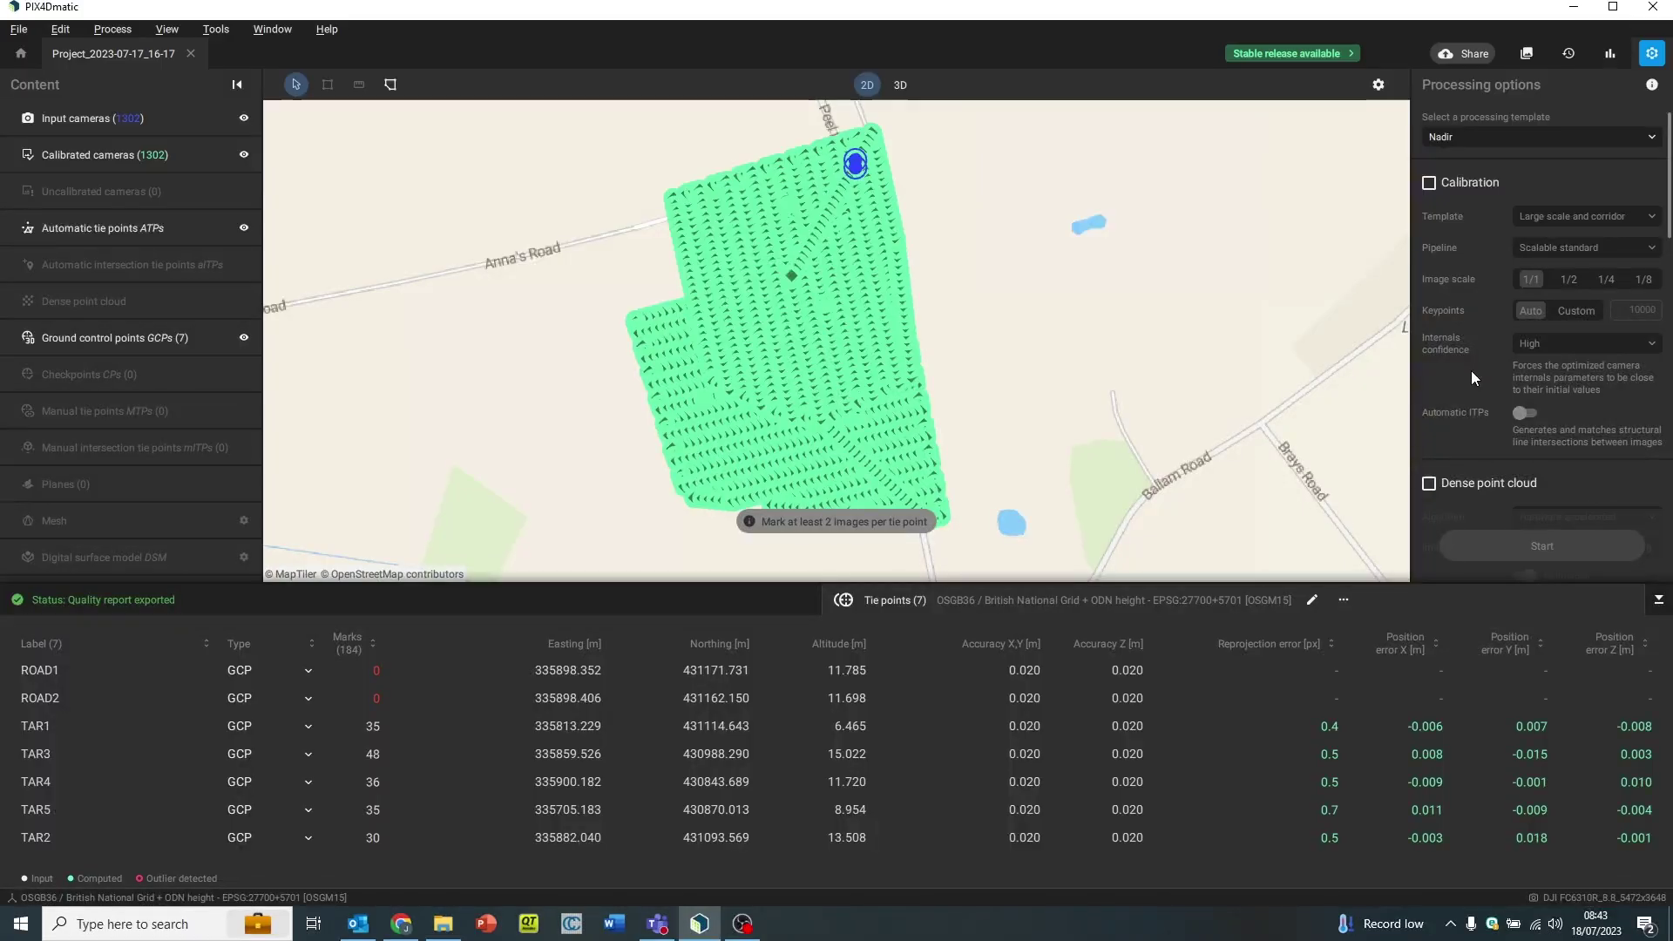
{"action": "scroll", "coordinate": [1471, 365], "scroll_direction": "down", "scroll_amount": 2}
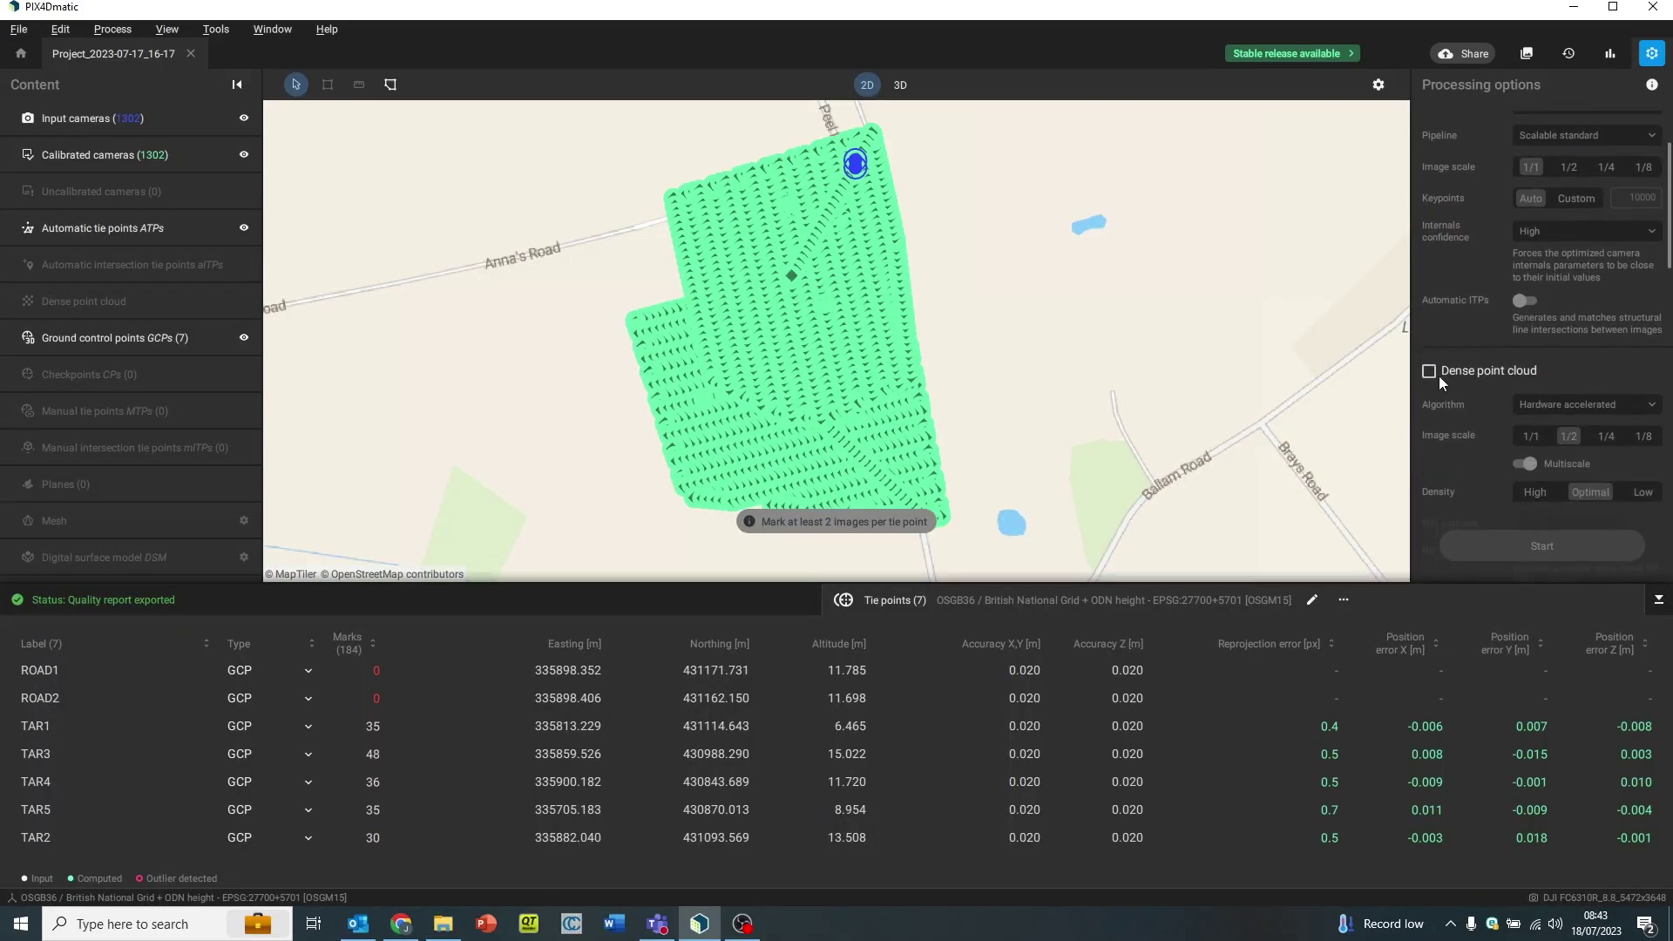
{"action": "left_click", "coordinate": [1431, 372]}
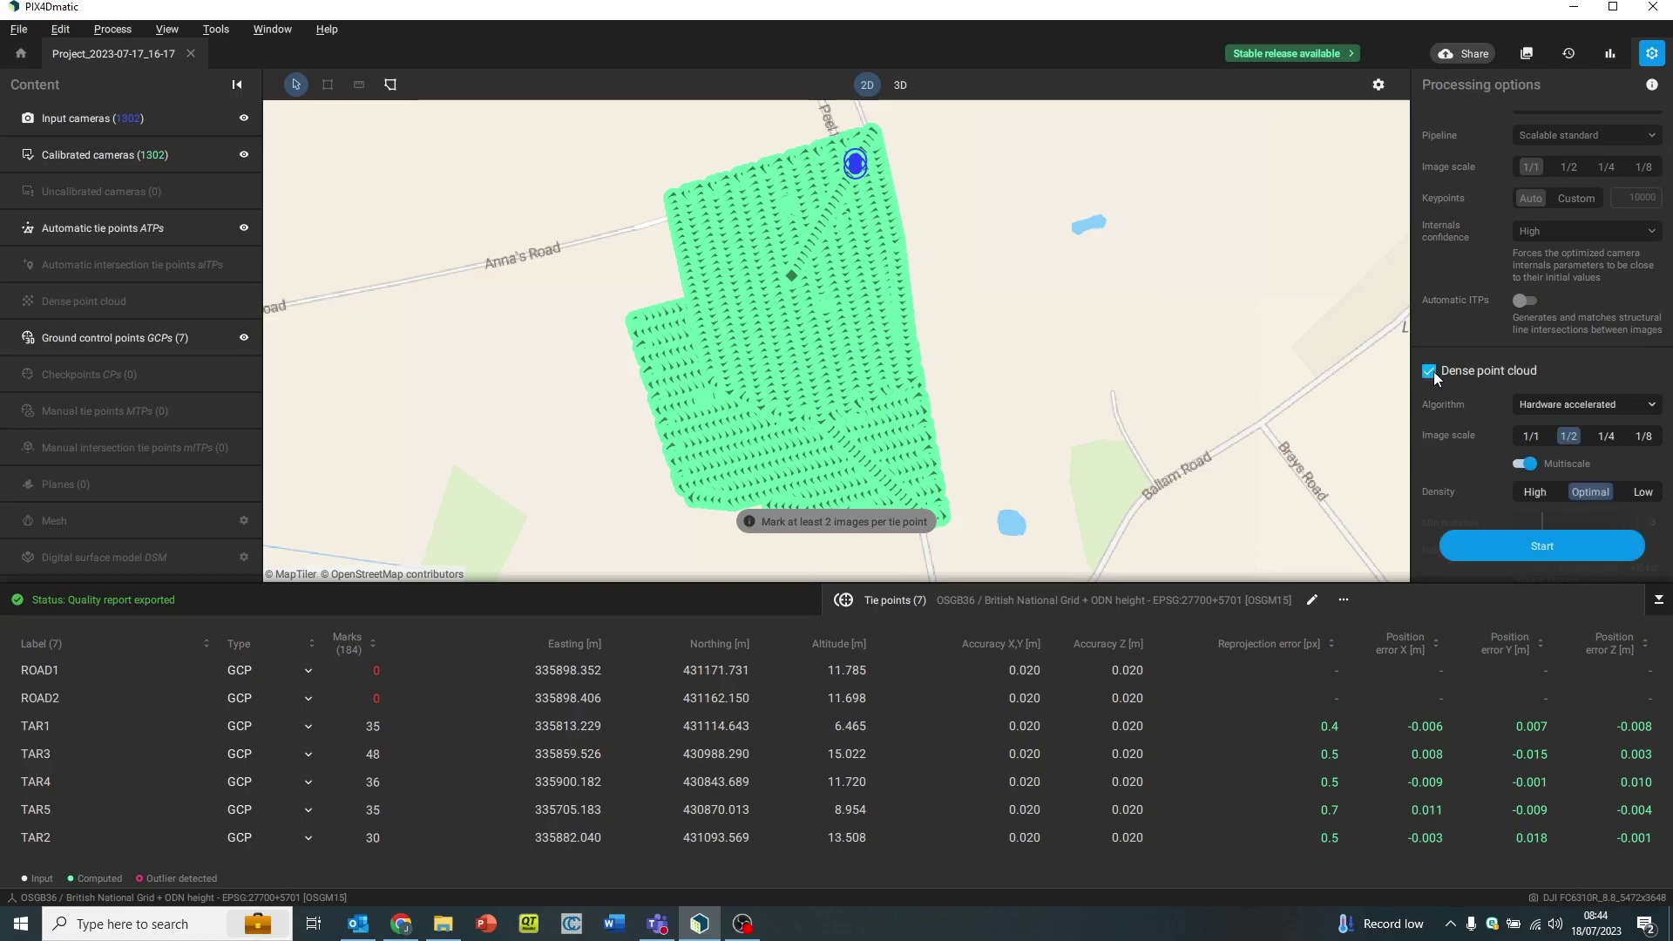
{"action": "scroll", "coordinate": [1437, 364], "scroll_direction": "down", "scroll_amount": 5}
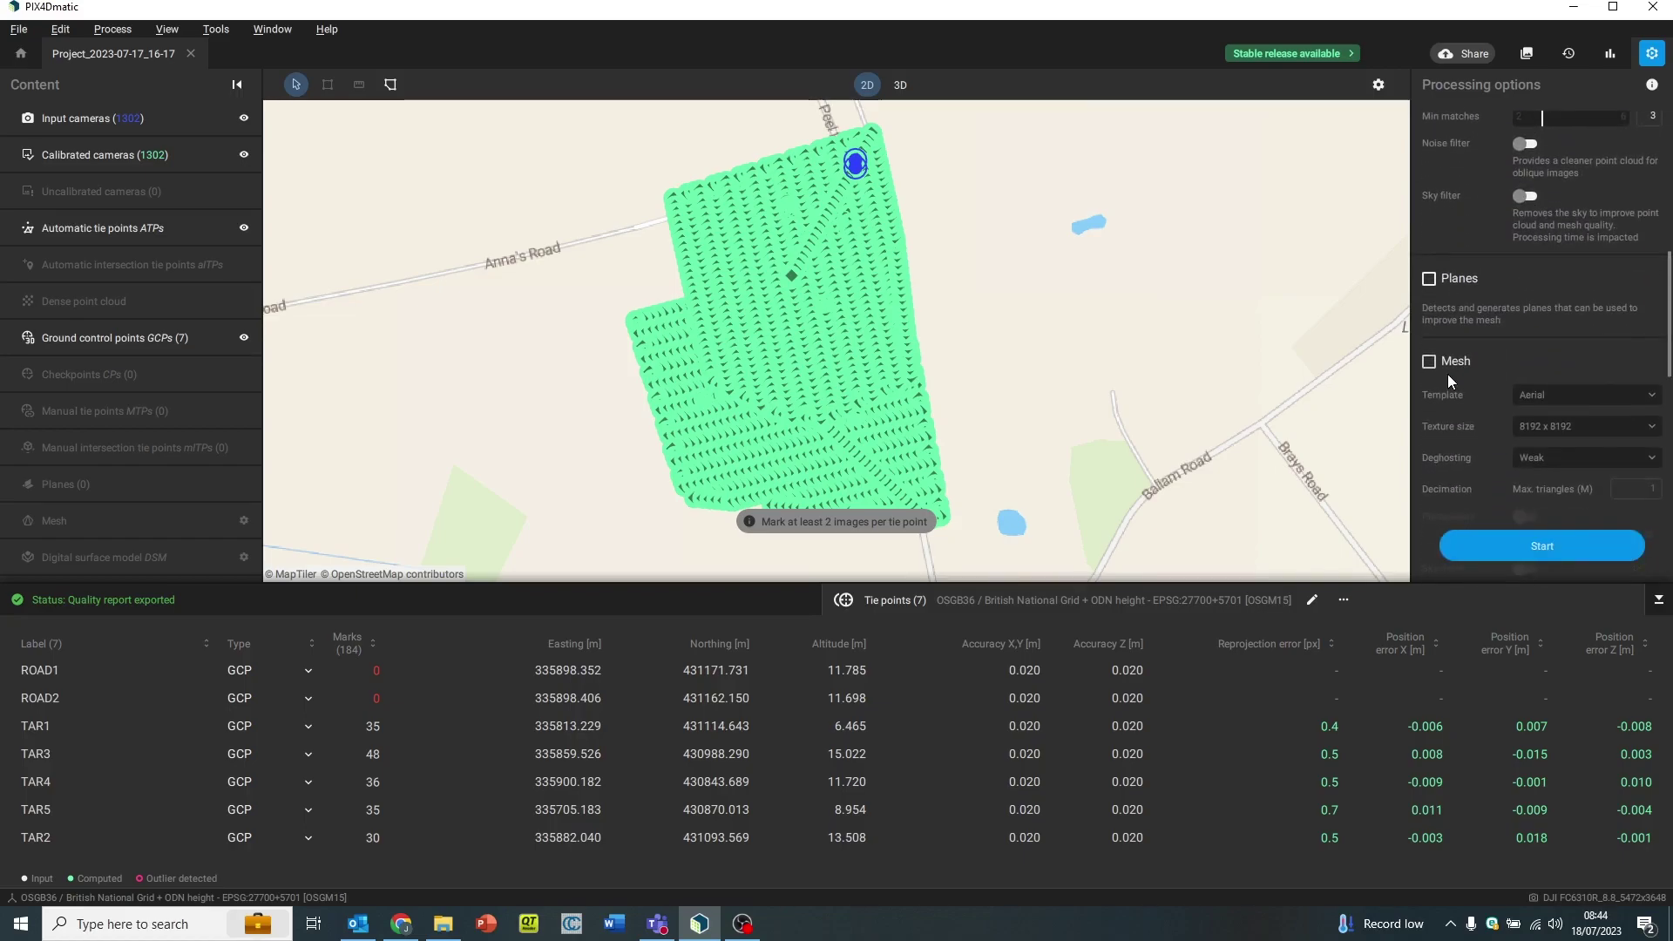
{"action": "scroll", "coordinate": [1433, 357], "scroll_direction": "down", "scroll_amount": 6}
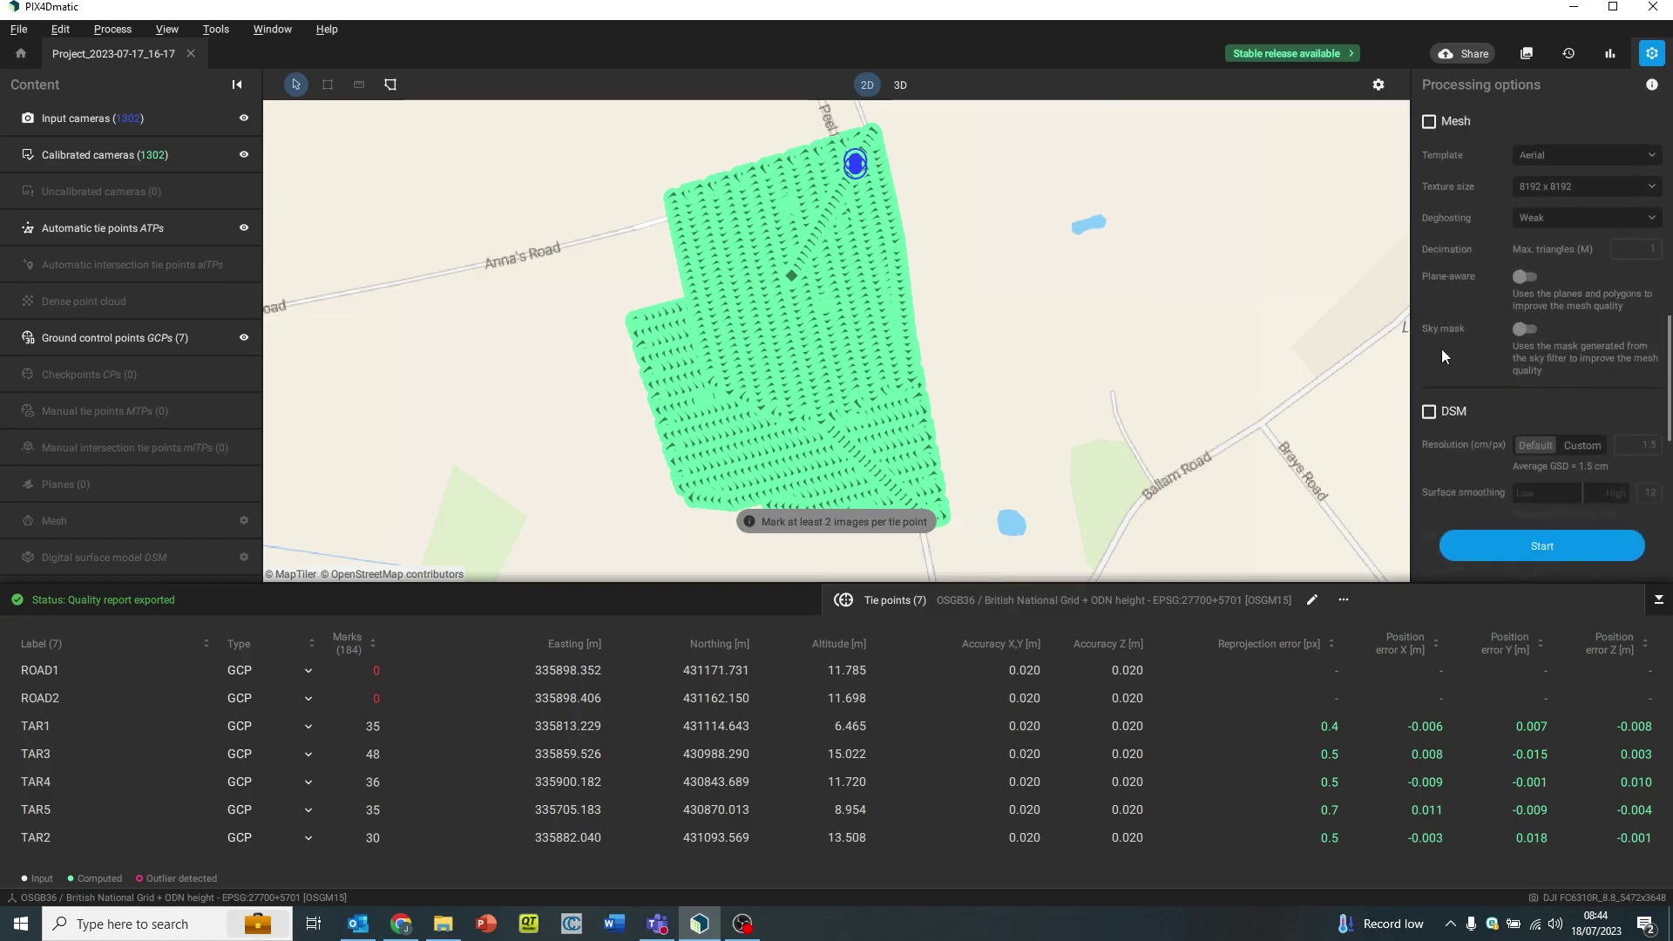
Enable DSM and orthomosaic generation and include the quality report in the exports.
{"action": "left_click", "coordinate": [1430, 331]}
{"action": "scroll", "coordinate": [1433, 331], "scroll_direction": "down", "scroll_amount": 6}
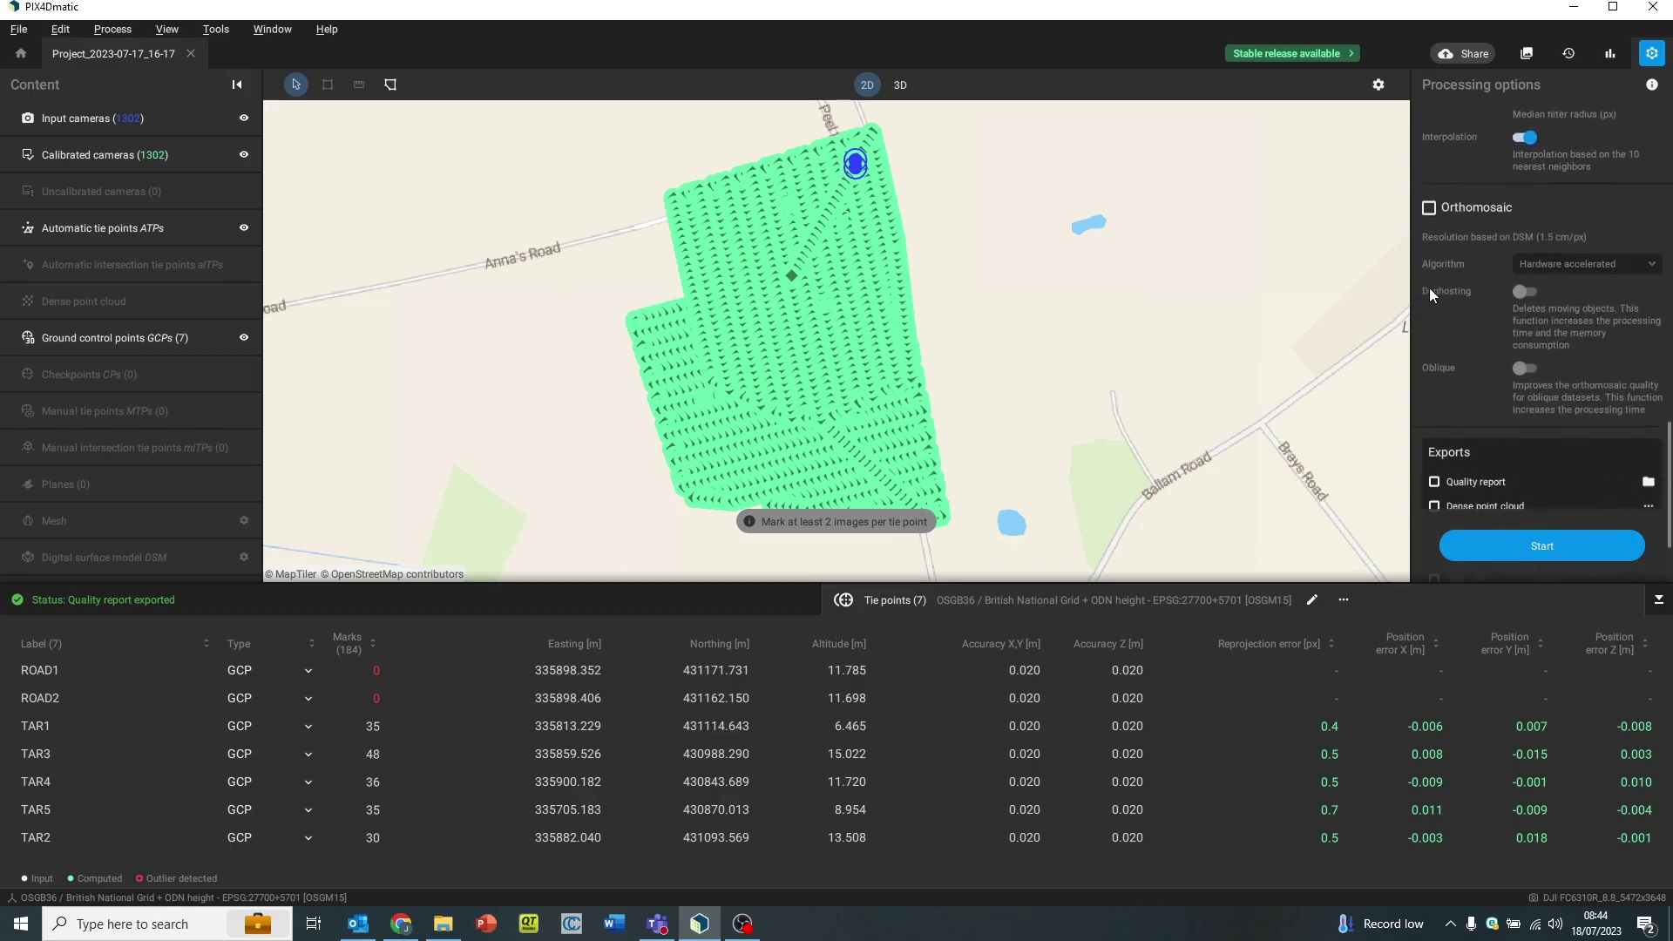
{"action": "left_click", "coordinate": [1429, 194]}
{"action": "scroll", "coordinate": [1519, 257], "scroll_direction": "down", "scroll_amount": 2}
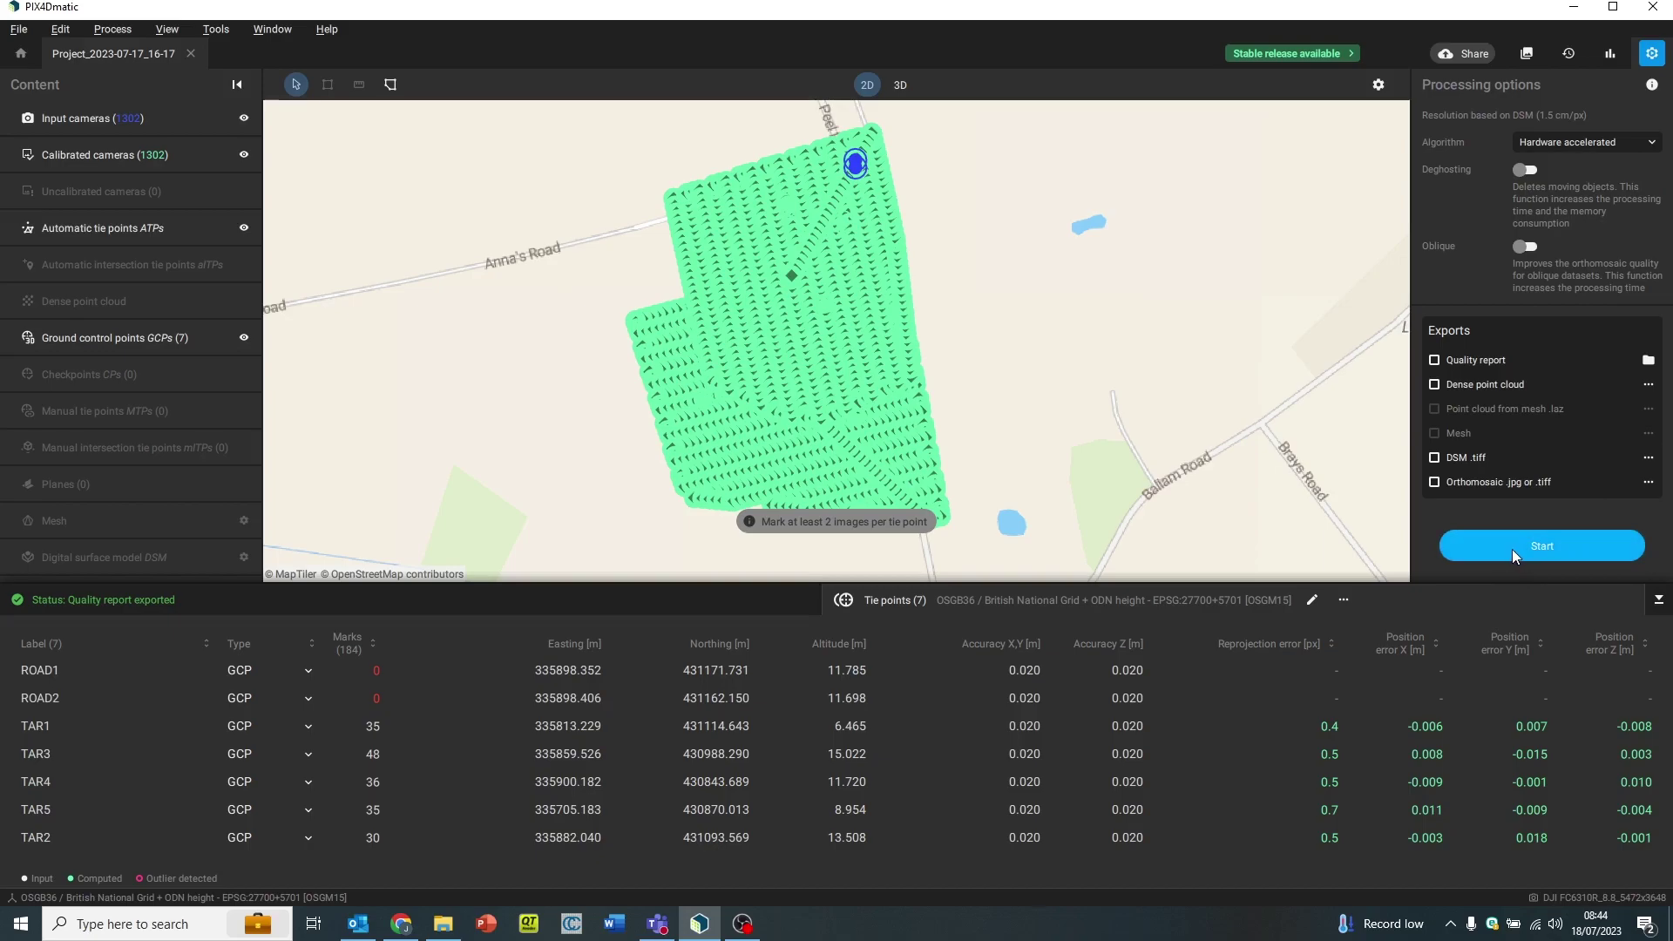
{"action": "left_click", "coordinate": [1434, 360]}
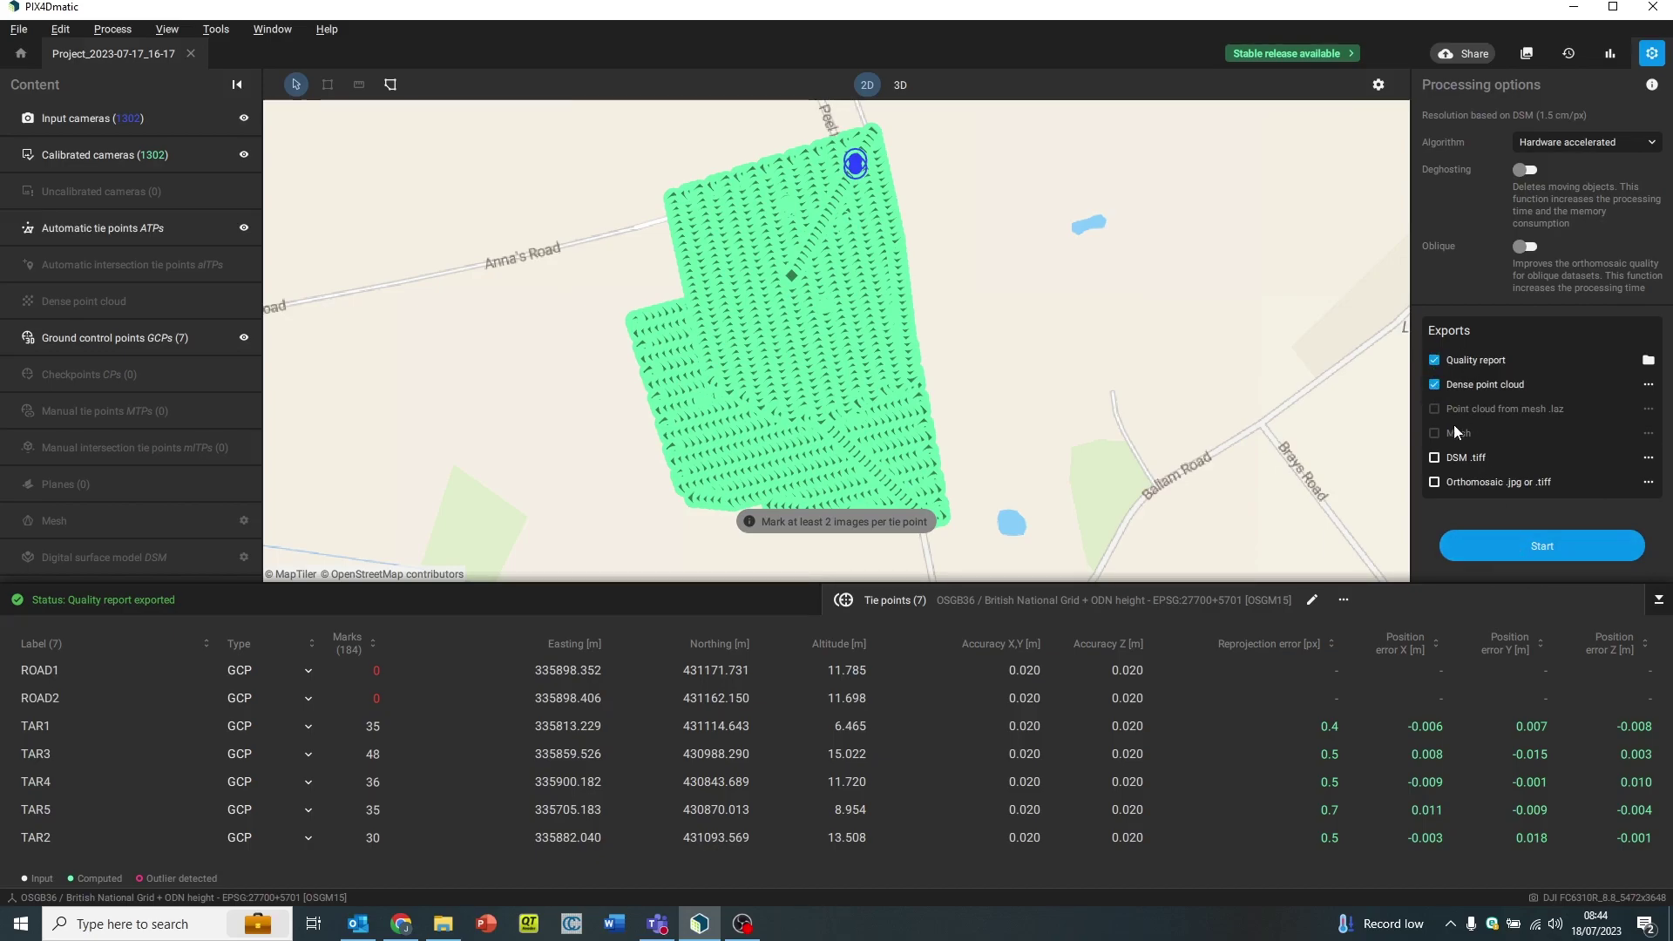